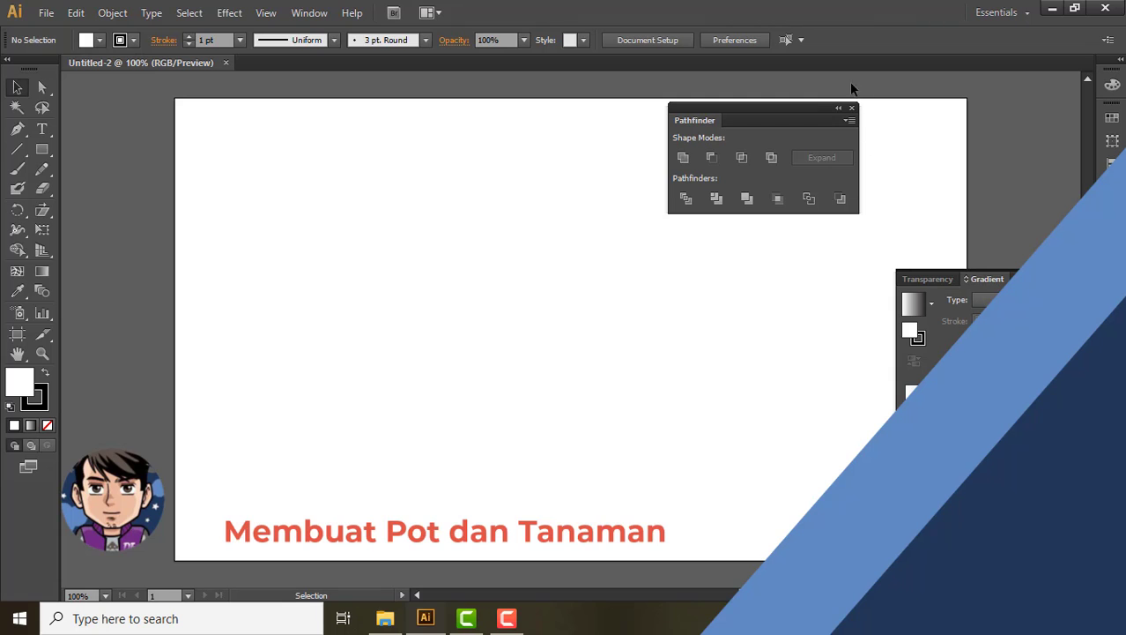
# Draw a 150 by 150 px square near the centre of the artboard
pyautogui.moveTo(829, 115); pyautogui.dragTo(989, 114)
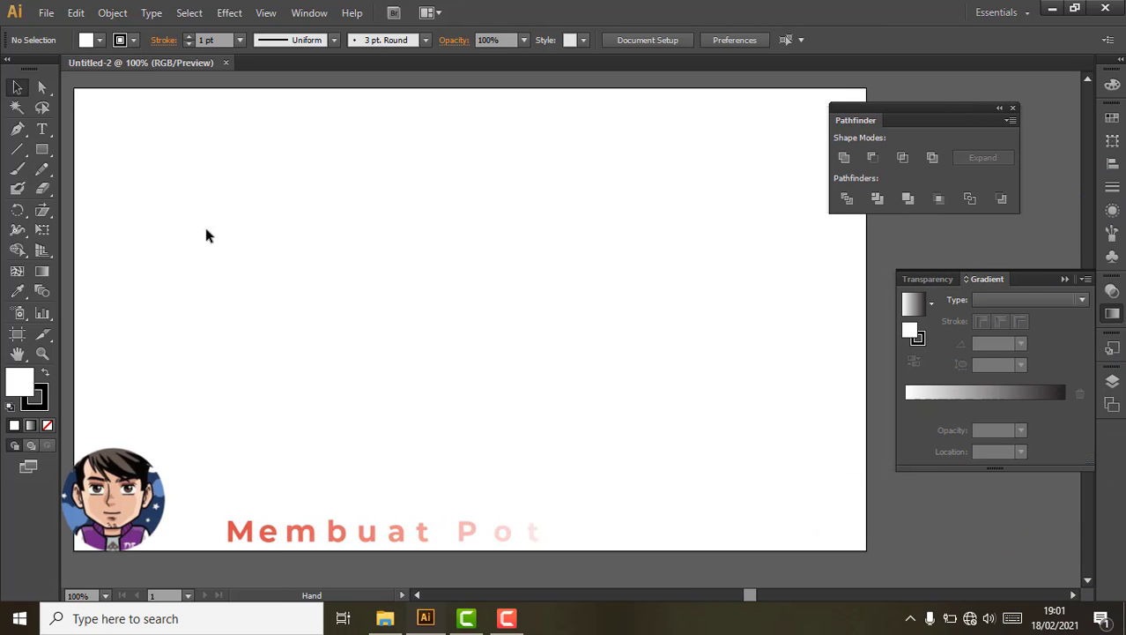
pyautogui.click(41, 150)
pyautogui.click(402, 292)
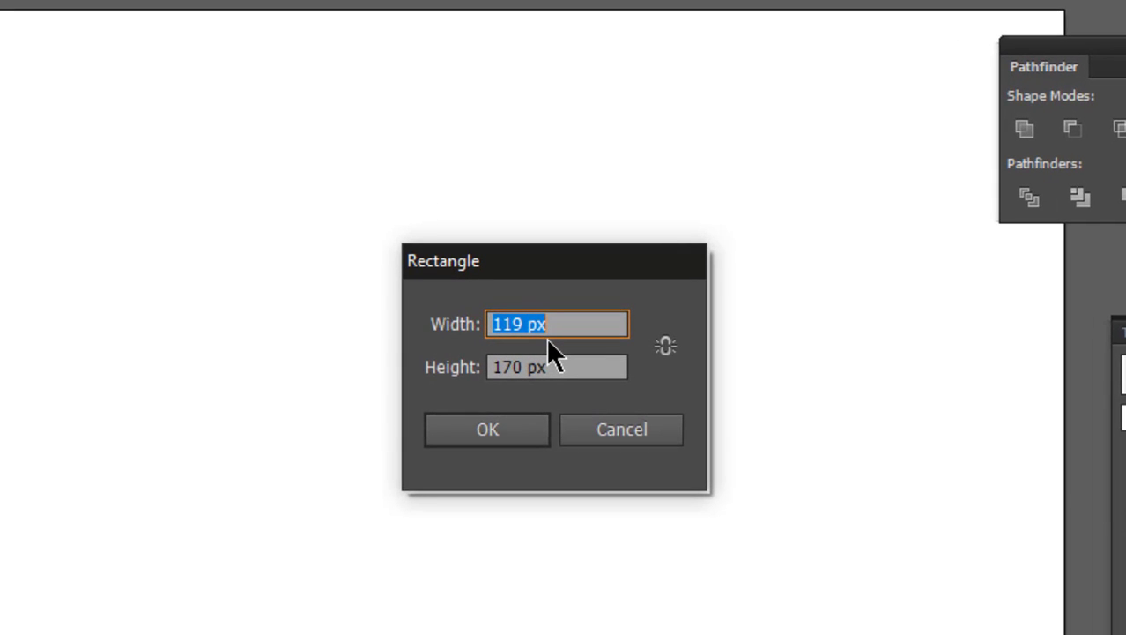
pyautogui.write('150')
pyautogui.press('Tab')
pyautogui.write('15')
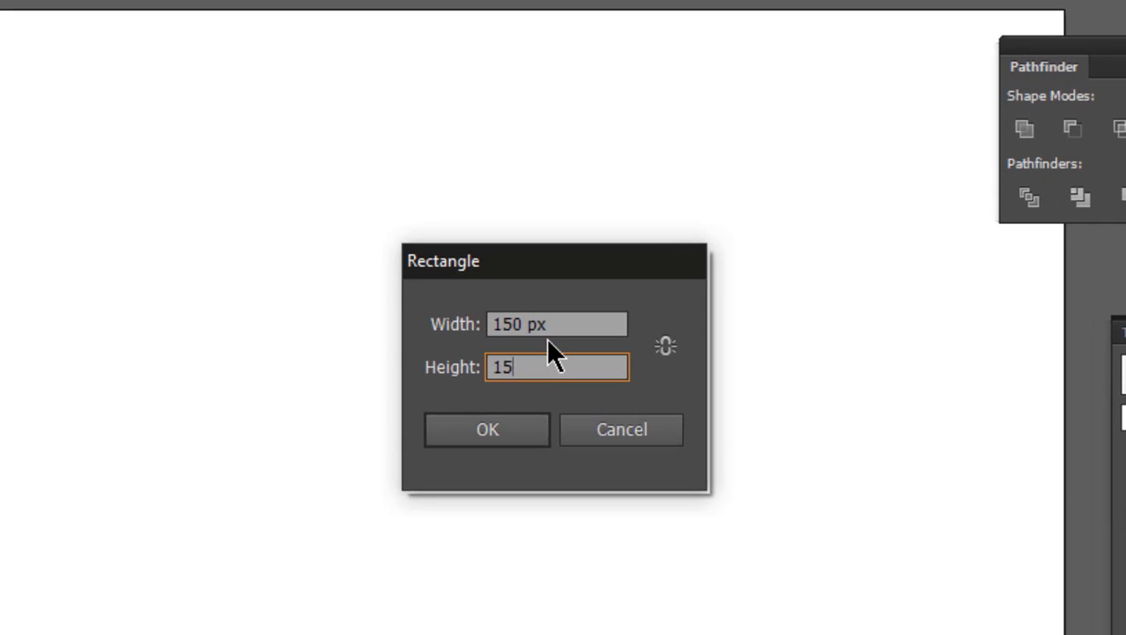
pyautogui.write('0')
pyautogui.press('Return')
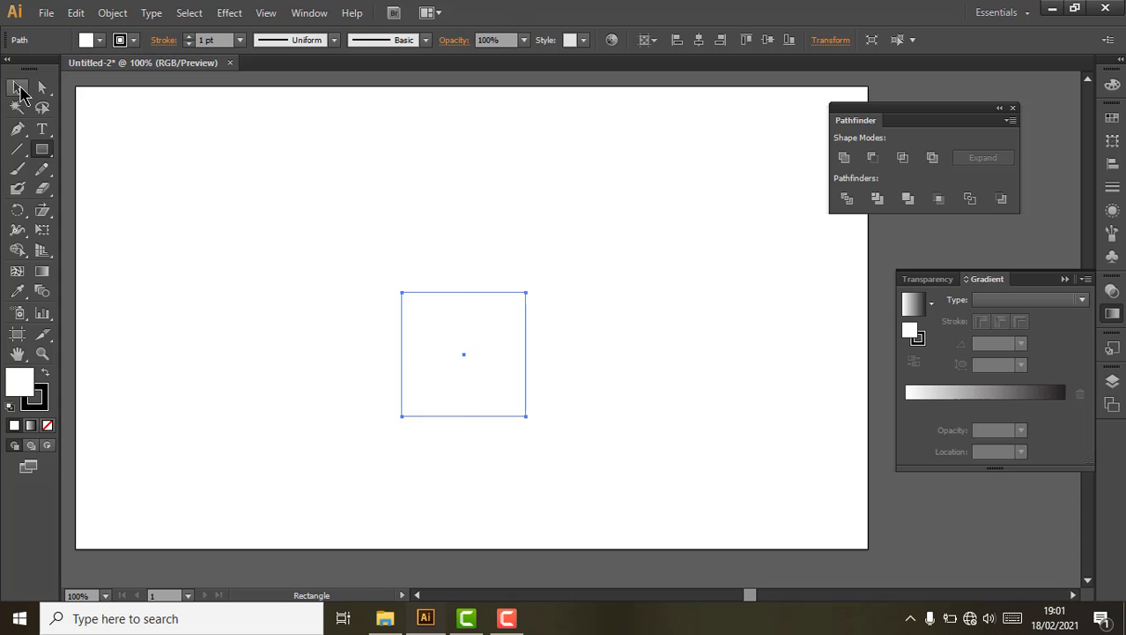
# Fill the square with the medium brown swatch (a67c52) and remove its stroke
pyautogui.click(19, 88)
pyautogui.click(1113, 118)
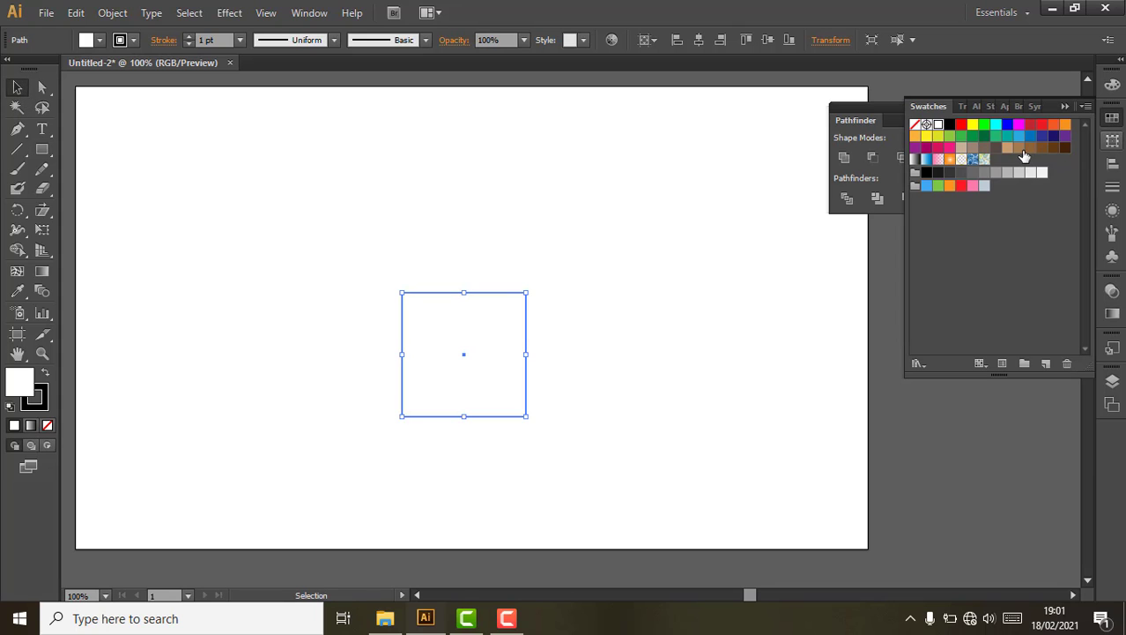
pyautogui.click(1021, 149)
pyautogui.click(567, 426)
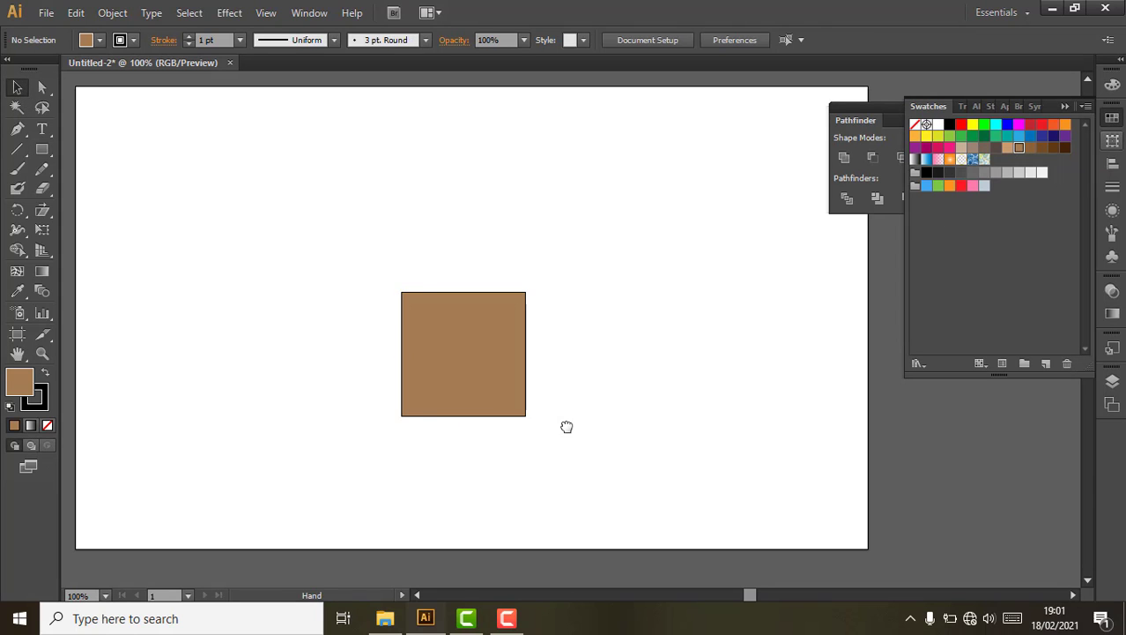
pyautogui.moveTo(567, 426); pyautogui.dragTo(630, 396)
pyautogui.click(534, 356)
pyautogui.click(37, 408)
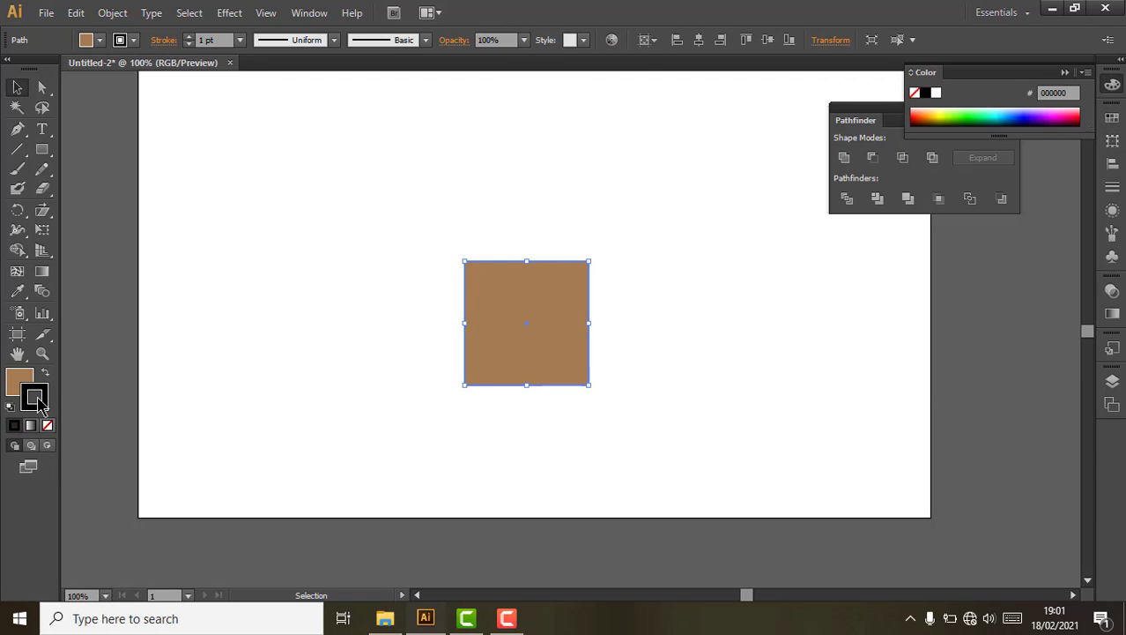
pyautogui.click(48, 424)
# Create a 125 by 125 px square starting at the brown square's centre and fill it lime green (afff2a)
pyautogui.hotkey('ctrl', '+')
pyautogui.hotkey('ctrl', '+')
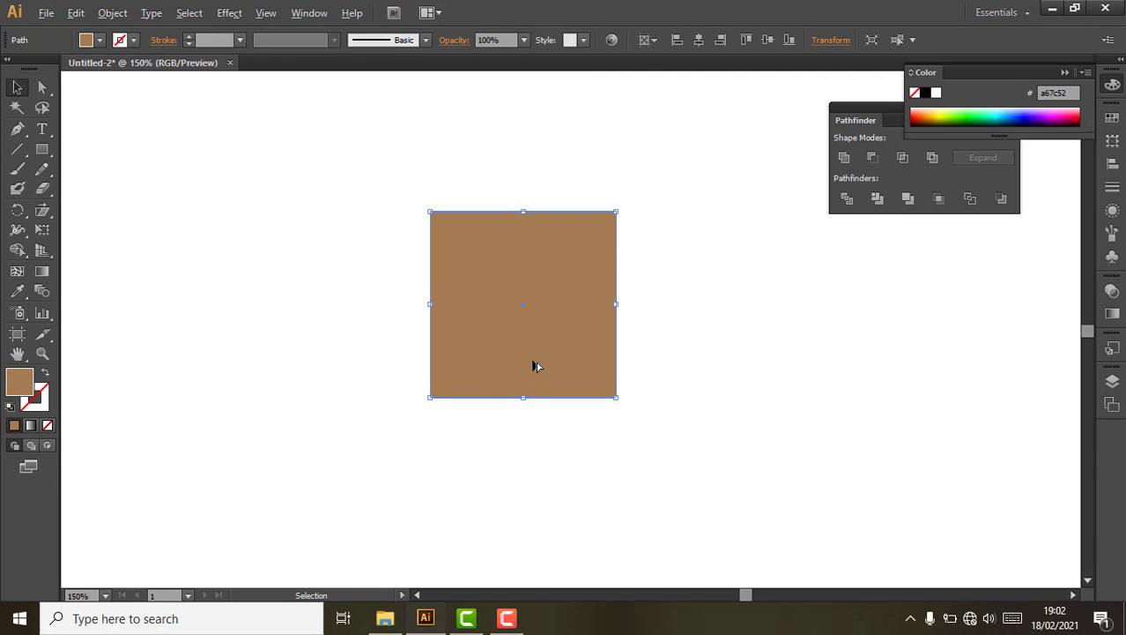
pyautogui.click(41, 150)
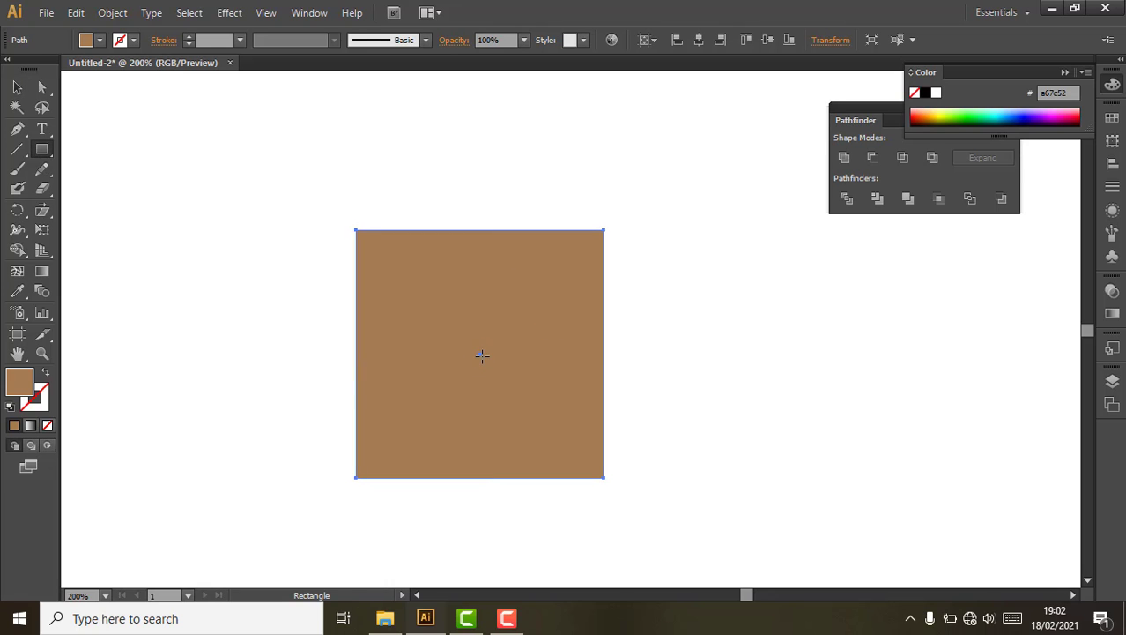
pyautogui.click(477, 352)
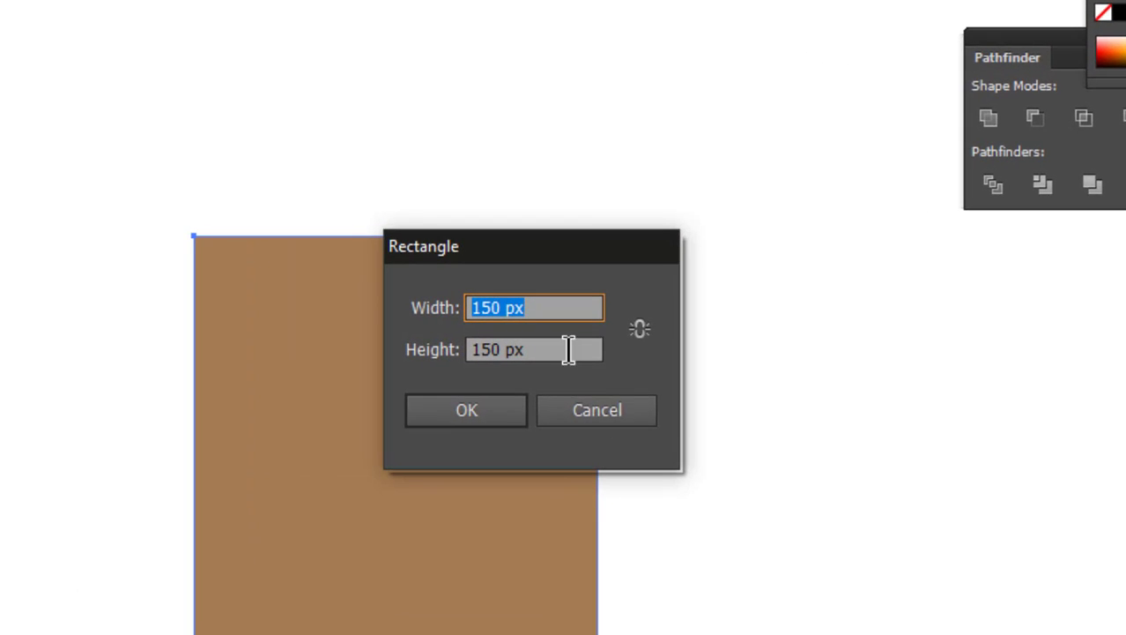
pyautogui.write('125')
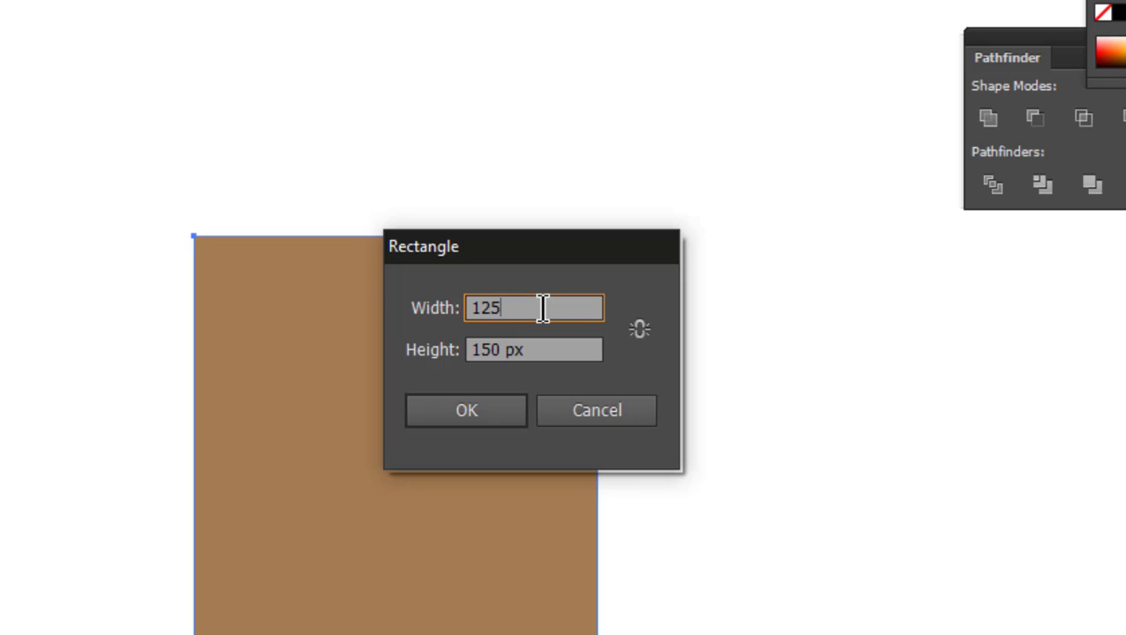
pyautogui.press('Tab')
pyautogui.write('1')
pyautogui.press('Return')
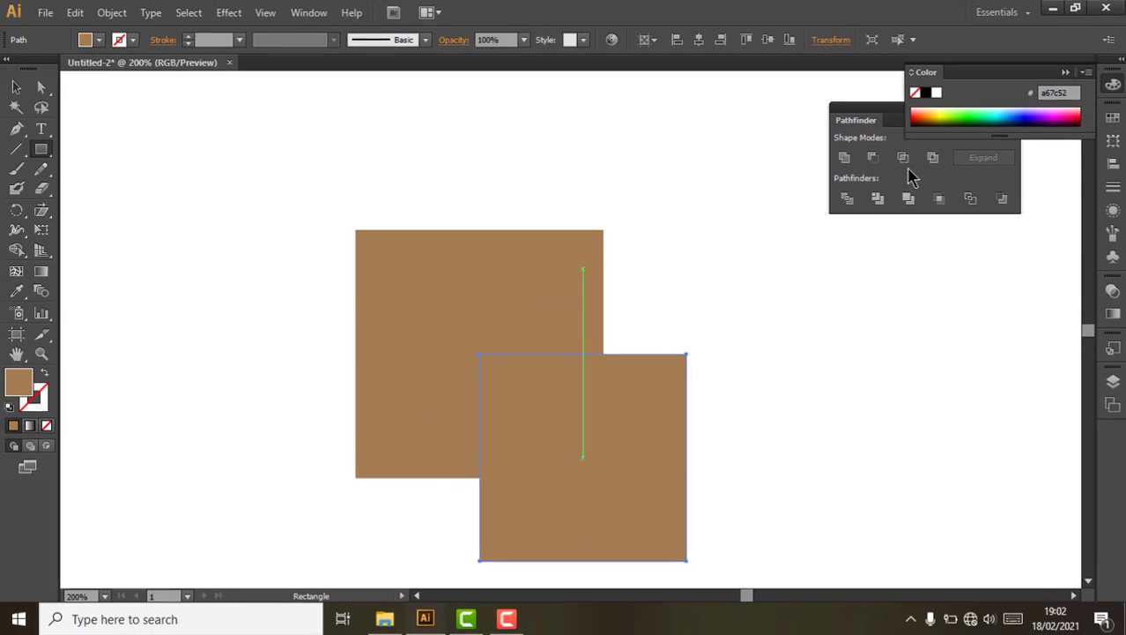
pyautogui.click(954, 108)
# Align the green and brown squares along their bottom edges, with the green one centred horizontally
pyautogui.click(18, 87)
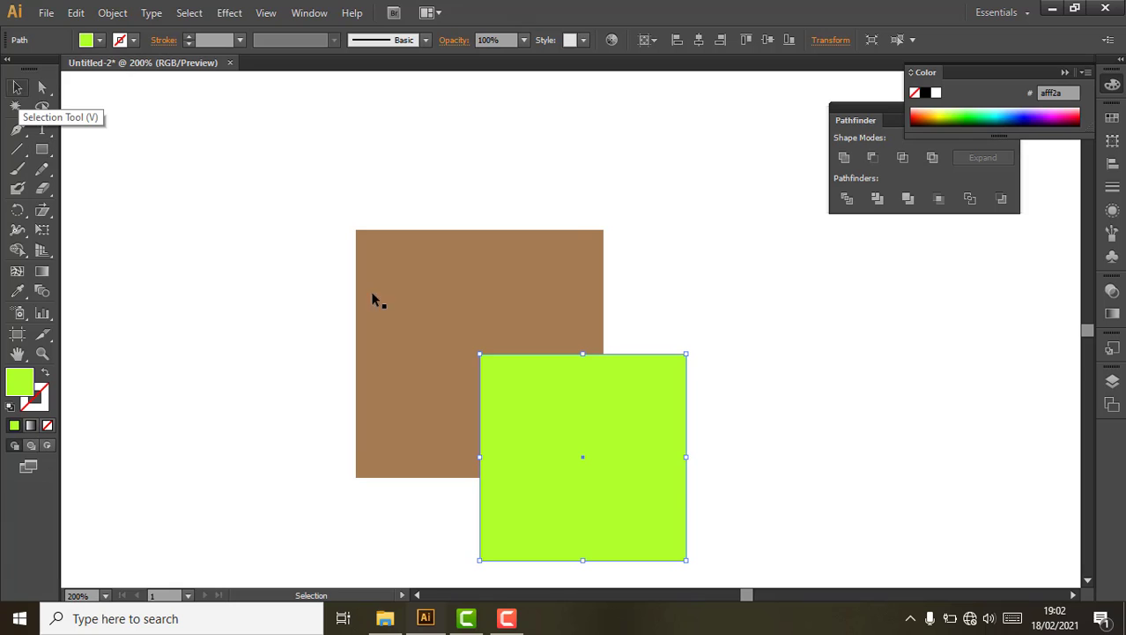
pyautogui.keyDown('shift'); pyautogui.click(483, 269); pyautogui.keyUp('shift')
pyautogui.click(484, 265)
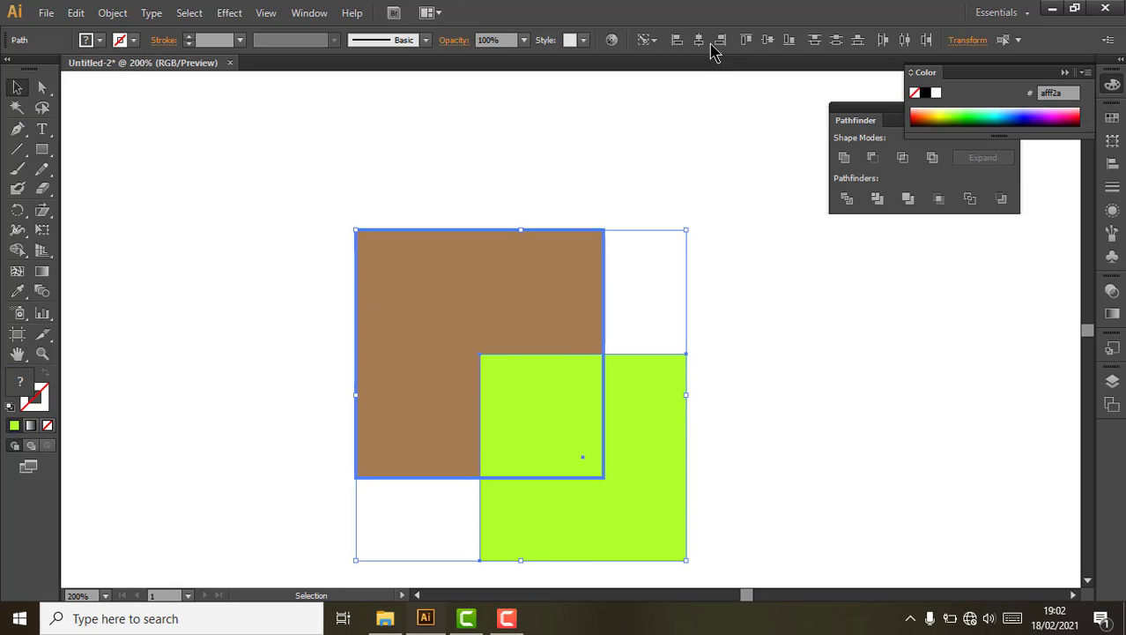
pyautogui.click(747, 41)
pyautogui.click(768, 41)
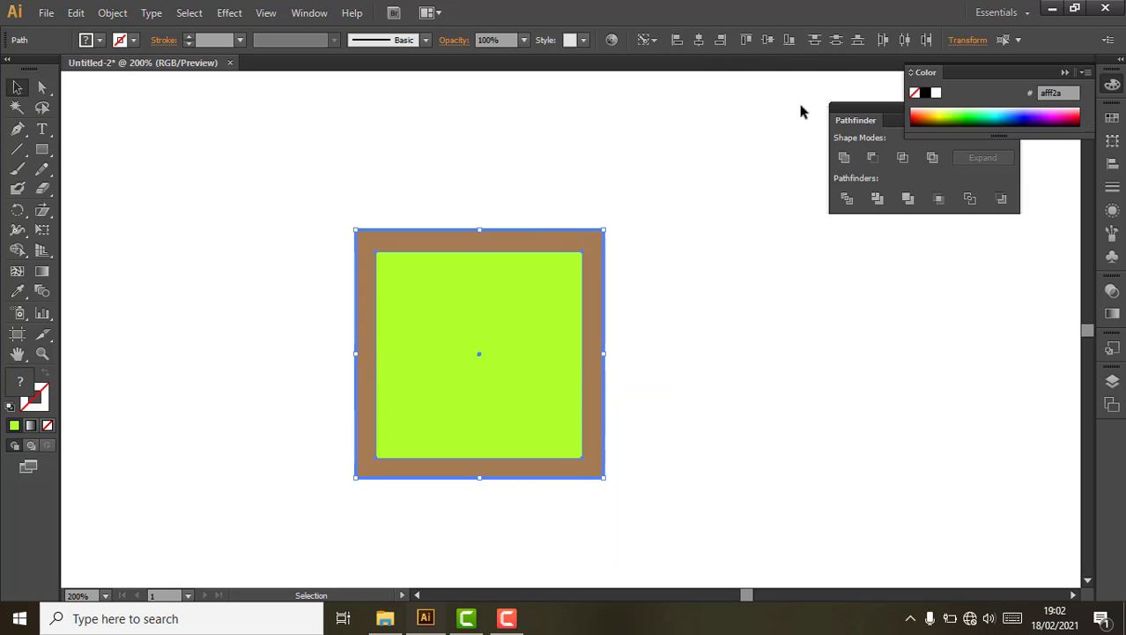
pyautogui.click(789, 40)
pyautogui.click(614, 473)
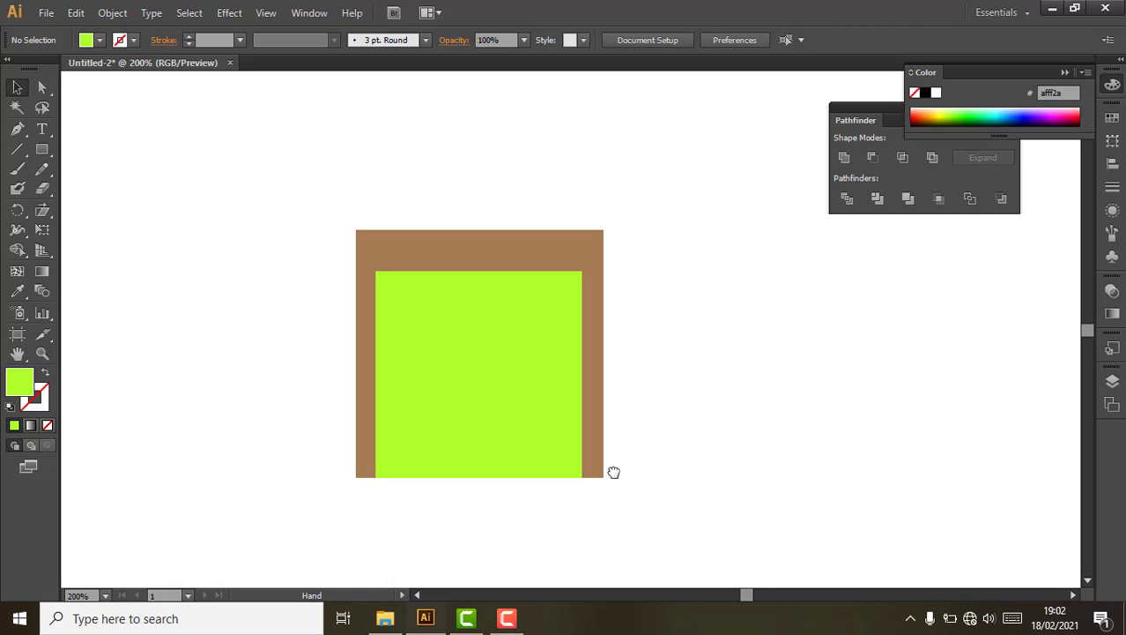
# Taper the brown square by moving its two bottom corner anchors inward onto the green square's bottom corners
pyautogui.moveTo(614, 472); pyautogui.dragTo(634, 441)
pyautogui.press('a')
pyautogui.click(632, 447)
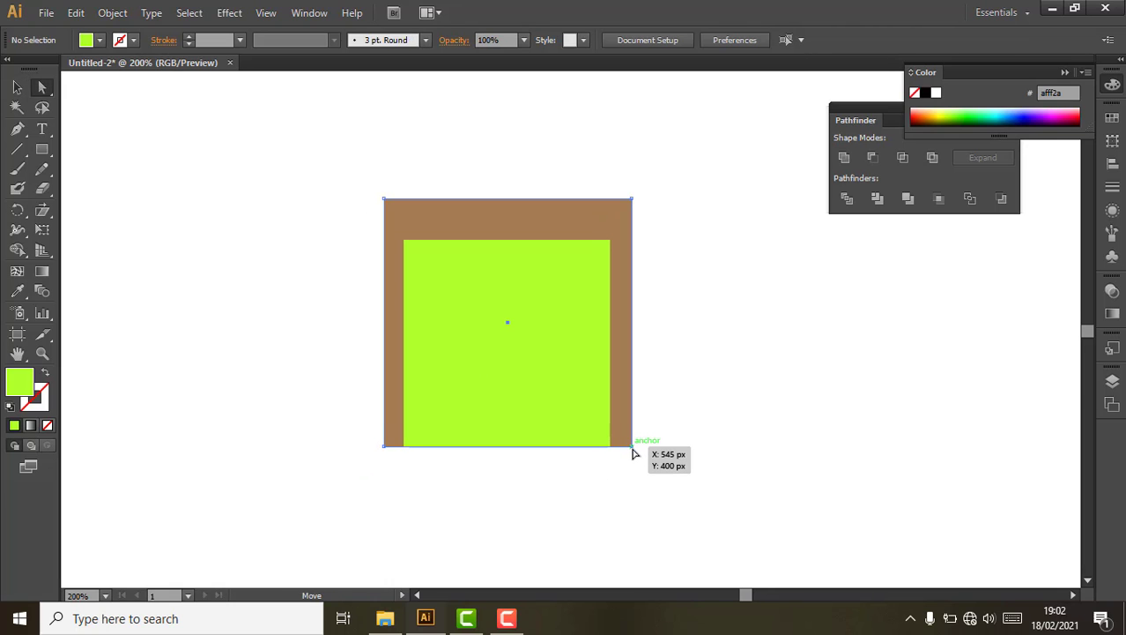
pyautogui.click(632, 447)
pyautogui.scroll(2, 632, 448)
pyautogui.moveTo(631, 462); pyautogui.dragTo(606, 435)
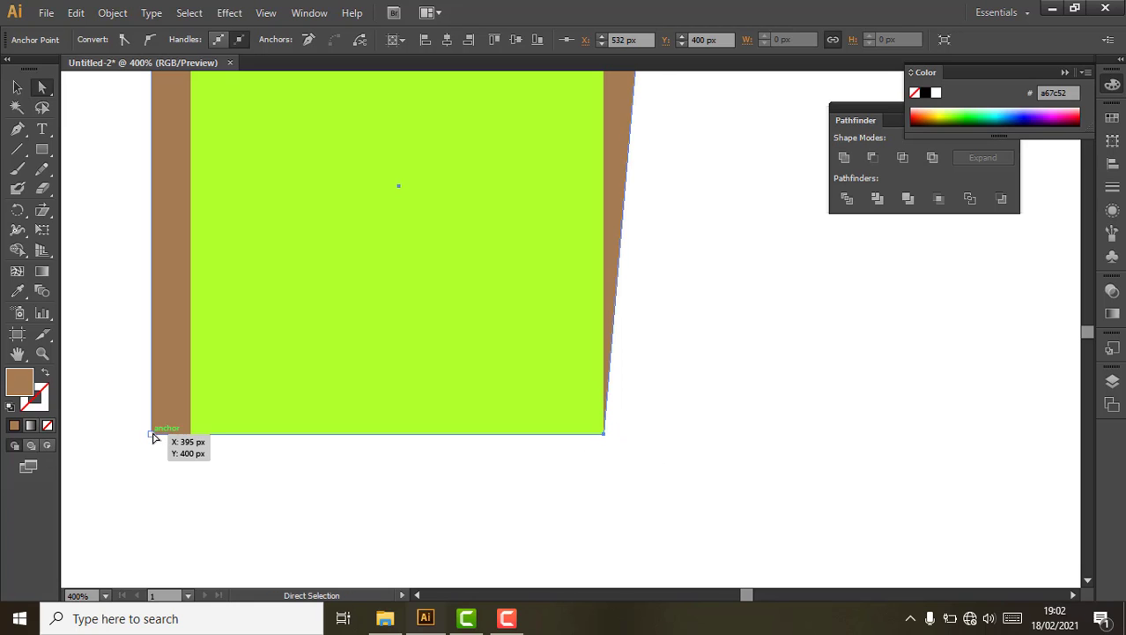
pyautogui.moveTo(150, 438); pyautogui.dragTo(193, 436)
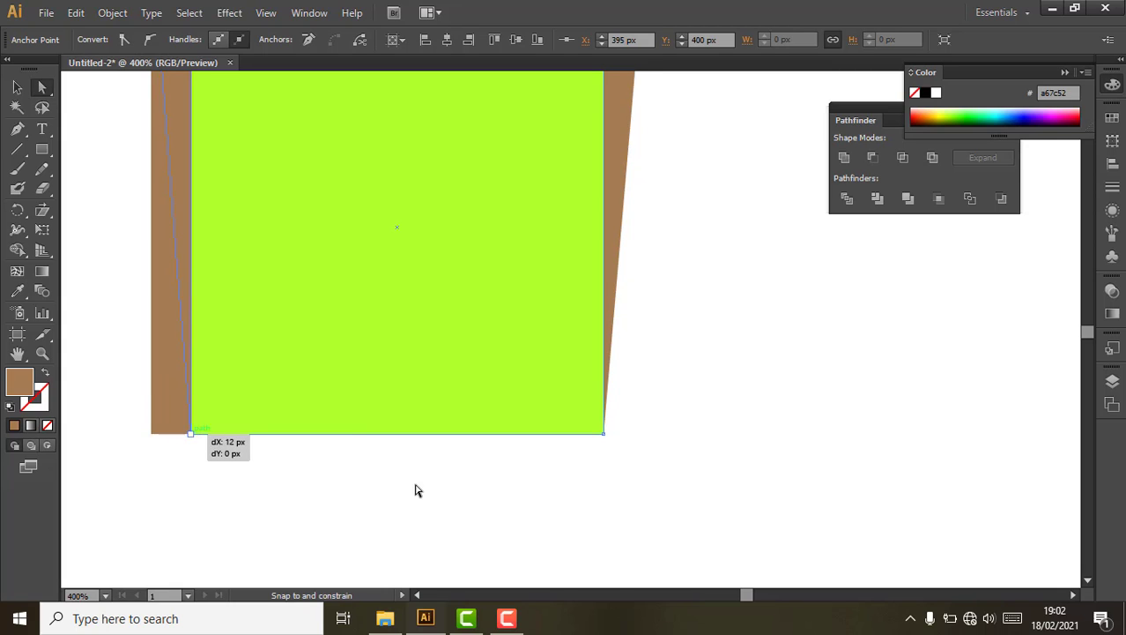
# Shorten the green square from its bottom edge into a thin horizontal strip near the pot's upper edge
pyautogui.click(17, 88)
pyautogui.click(230, 170)
pyautogui.hotkey('ctrl', '-')
pyautogui.hotkey('ctrl', '-')
pyautogui.hotkey('ctrl', '-')
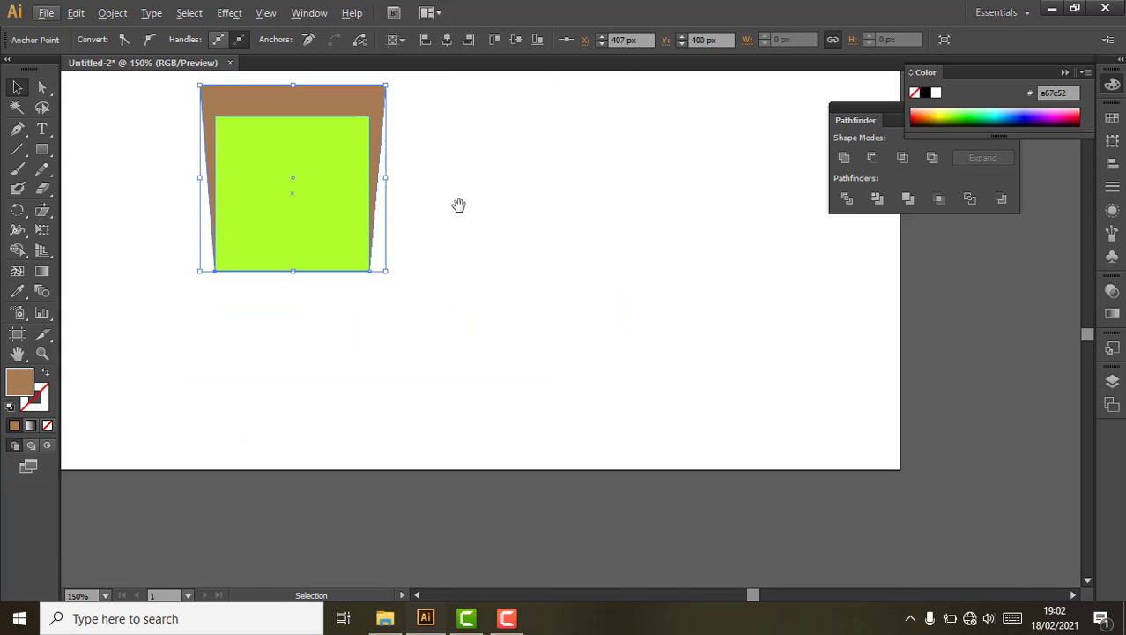
pyautogui.moveTo(459, 204); pyautogui.dragTo(519, 307)
pyautogui.click(383, 301)
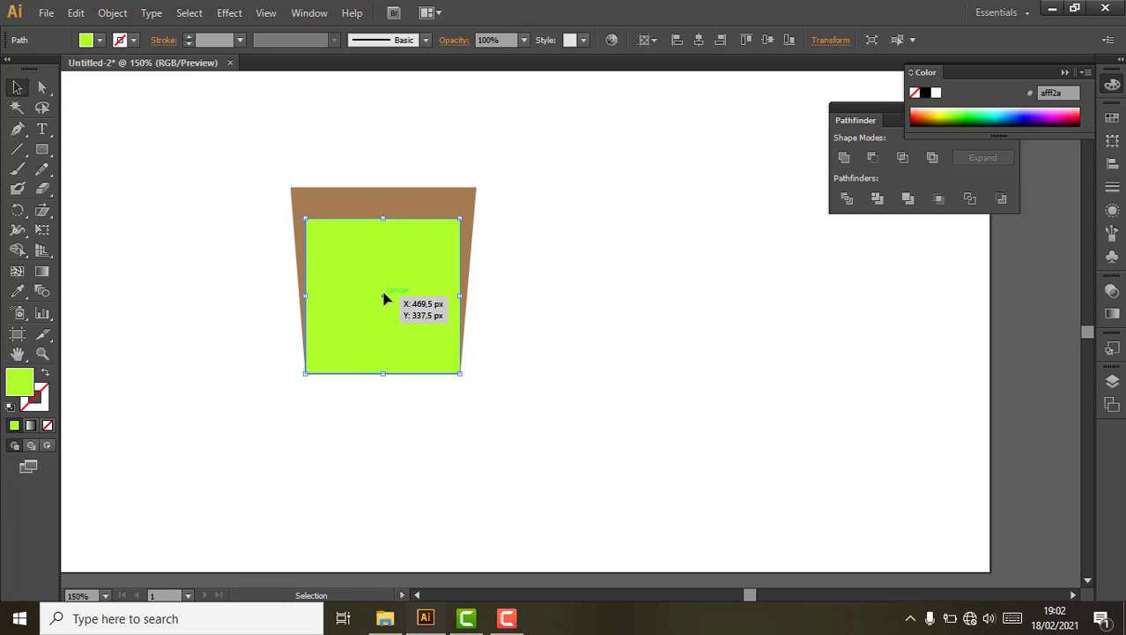
pyautogui.moveTo(381, 372); pyautogui.dragTo(395, 248)
# Recolour the green strip with the light tan-brown swatch
pyautogui.click(1113, 118)
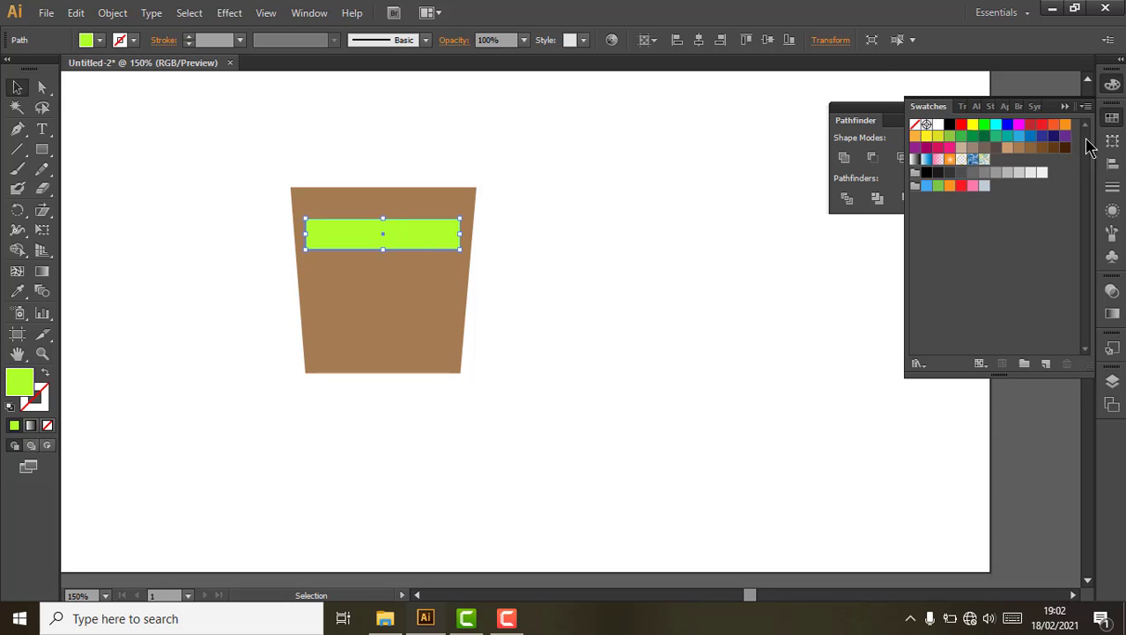
pyautogui.click(1032, 148)
pyautogui.click(1017, 148)
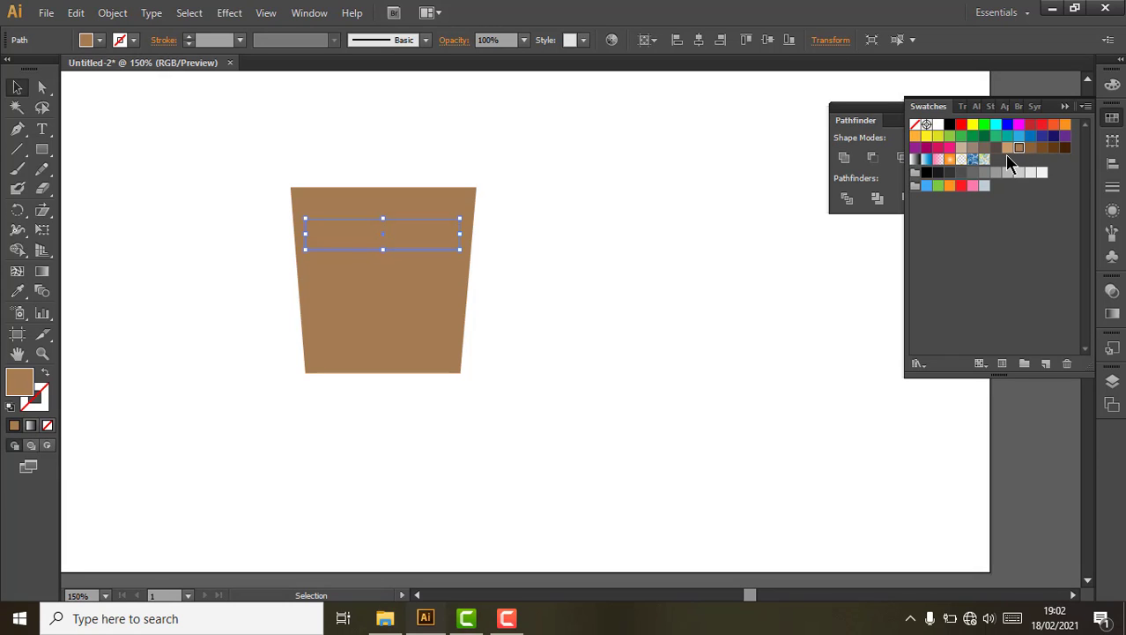
pyautogui.click(1007, 148)
# Move the tan strip over the pot's top edge and widen it symmetrically beyond both sides to form the rim
pyautogui.scroll(1, 484, 221)
pyautogui.moveTo(365, 244); pyautogui.dragTo(438, 222)
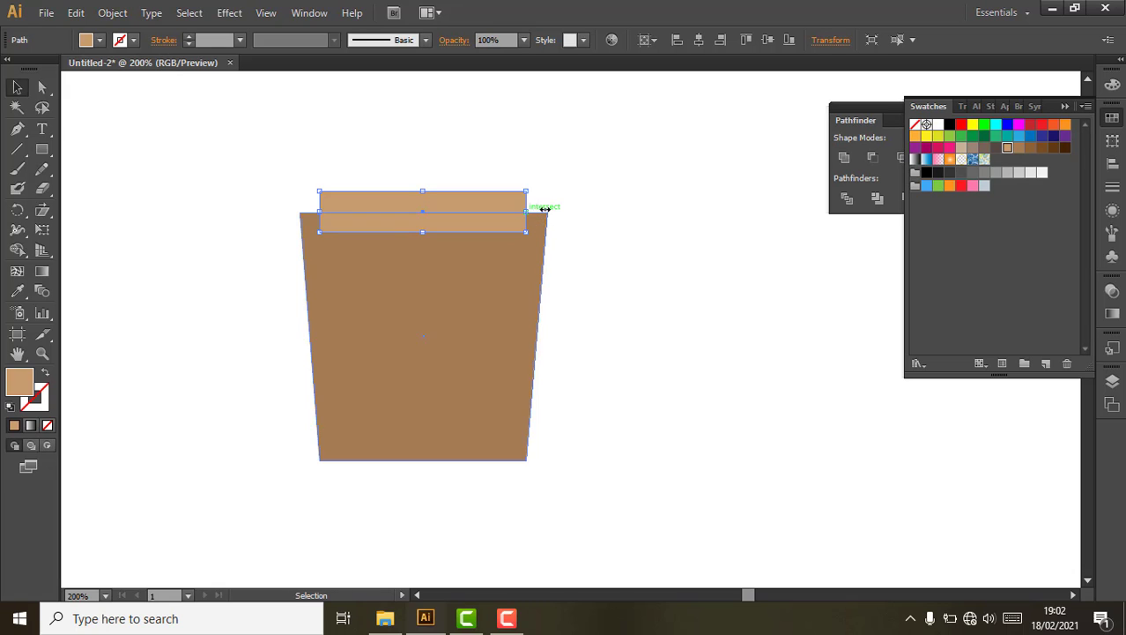
pyautogui.moveTo(544, 207); pyautogui.dragTo(564, 208)
pyautogui.click(637, 266)
# Move the whole pot, body and rim together, straight down near the artboard's bottom edge
pyautogui.moveTo(637, 266); pyautogui.dragTo(648, 350)
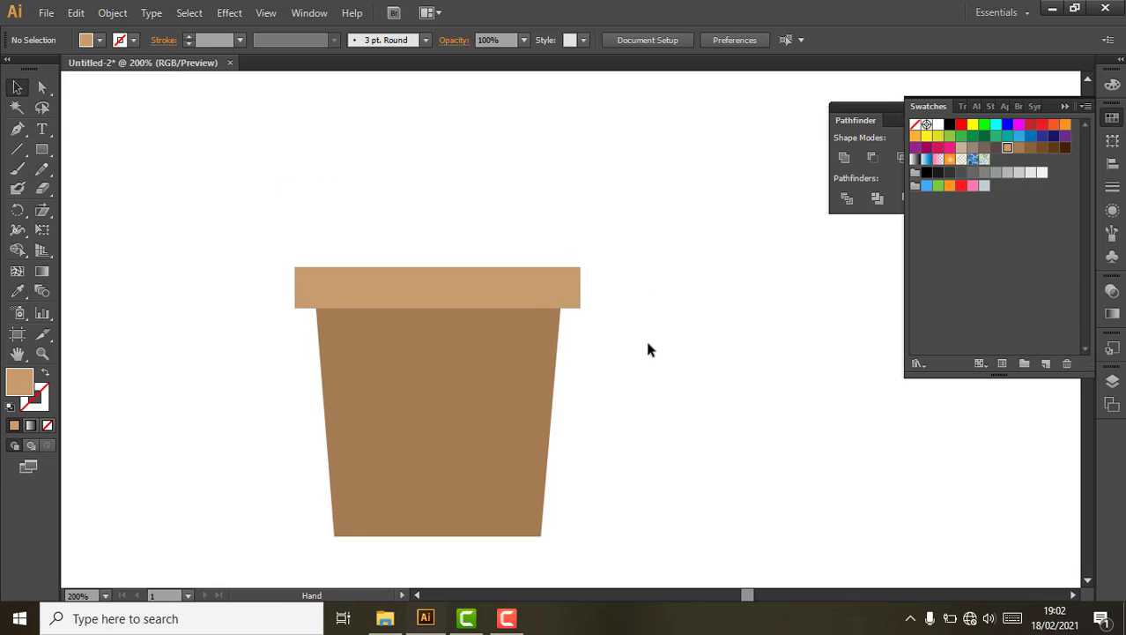
pyautogui.scroll(-2, 648, 350)
pyautogui.hotkey('ctrl', 'a')
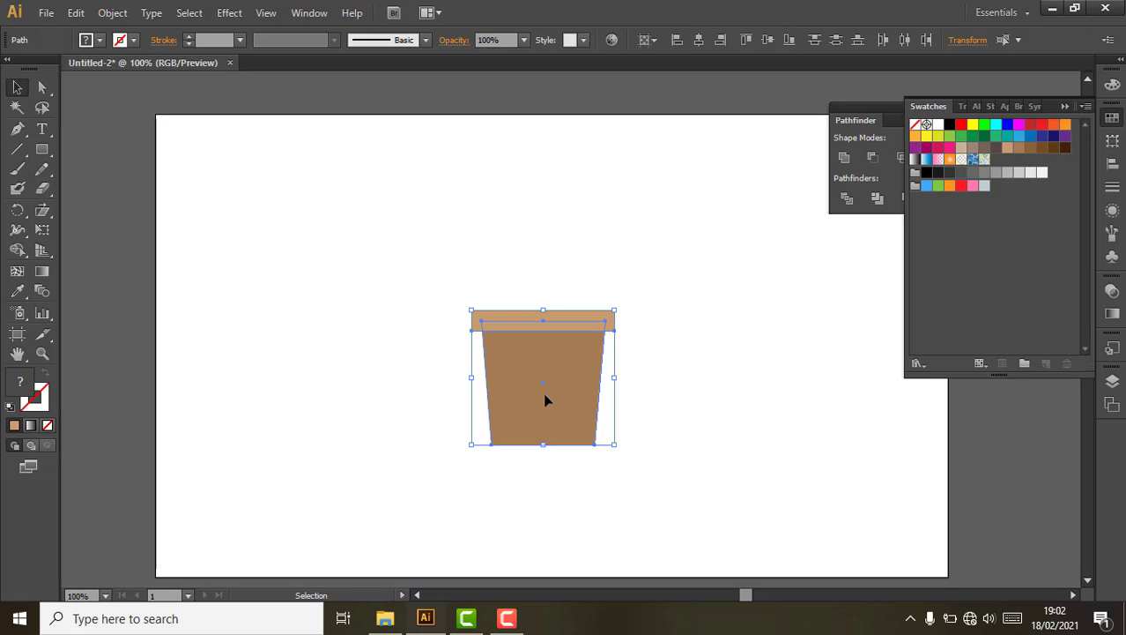
pyautogui.moveTo(545, 401); pyautogui.dragTo(543, 488)
pyautogui.click(708, 413)
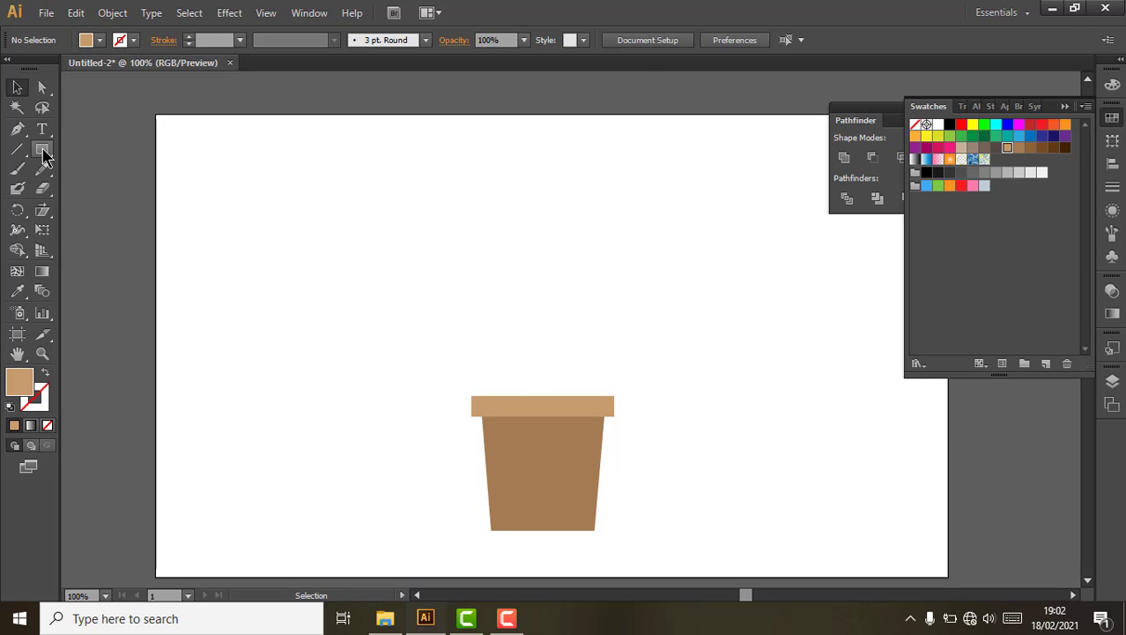
# Create a circle with the Ellipse tool's preset dimensions and position it centrally above the pot
pyautogui.moveTo(44, 155); pyautogui.dragTo(109, 187)
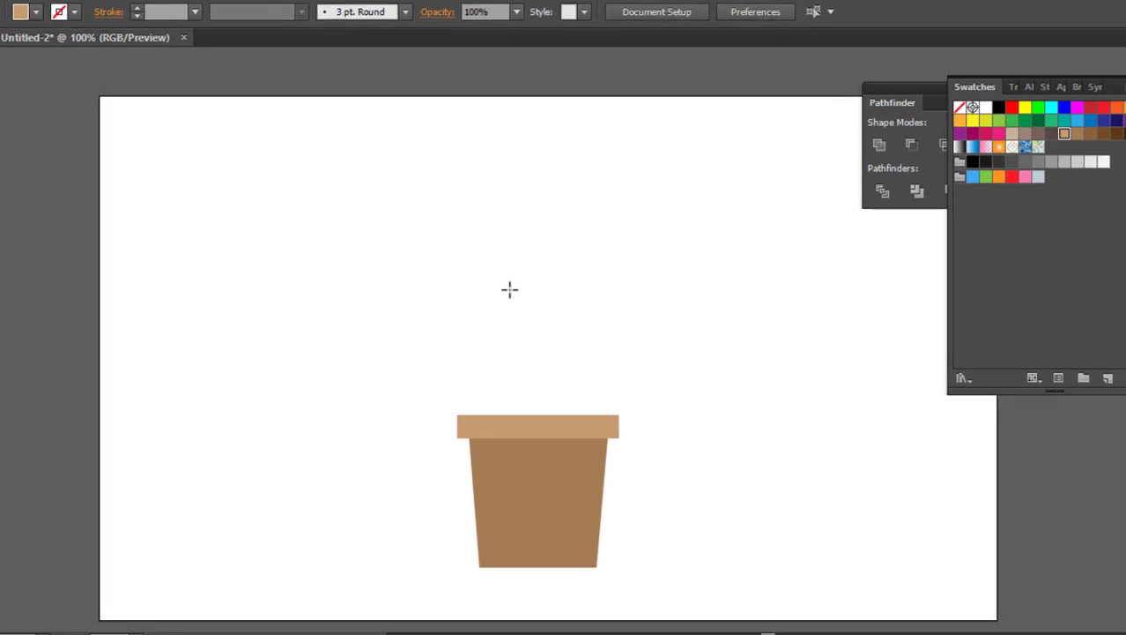
pyautogui.click(510, 289)
pyautogui.press('Return')
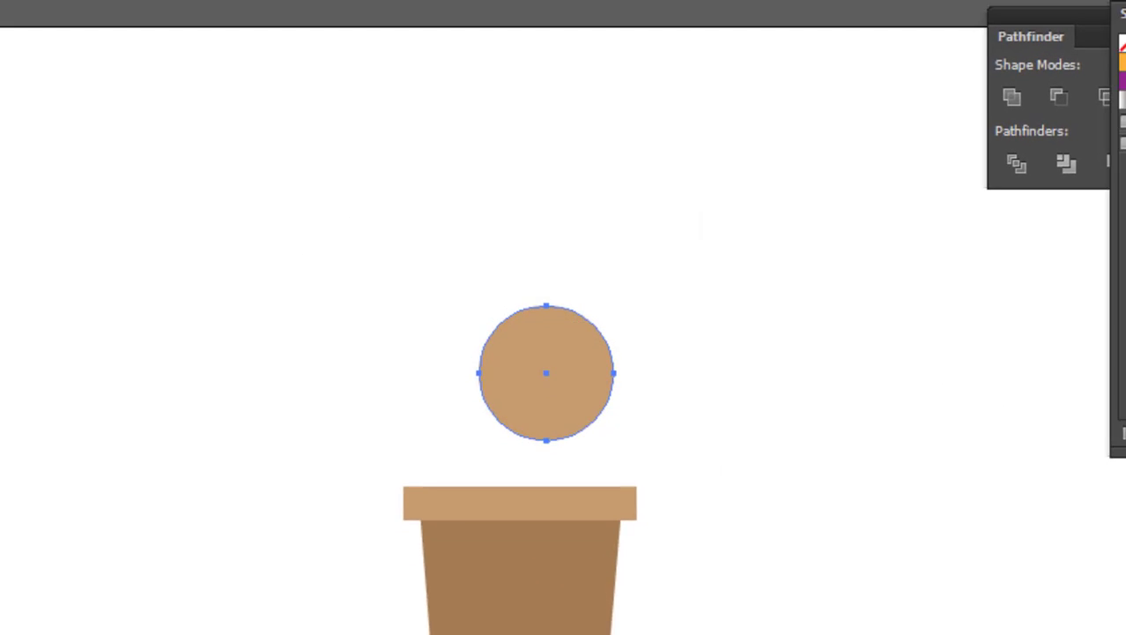
pyautogui.press('v')
pyautogui.scroll(2, 498, 252)
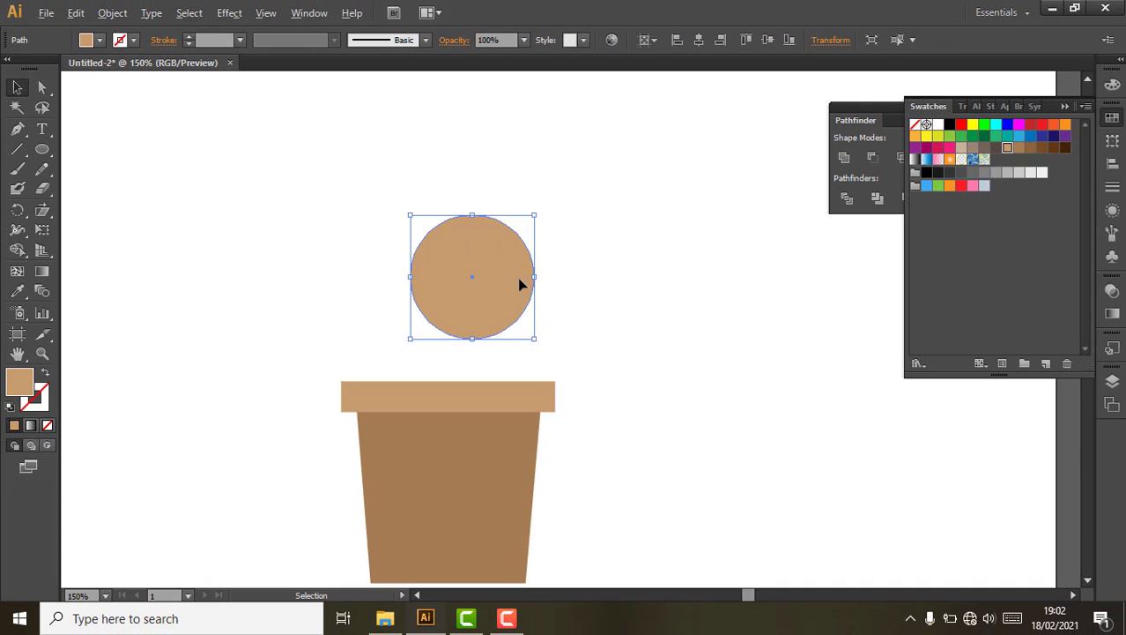
pyautogui.moveTo(520, 284); pyautogui.dragTo(489, 268)
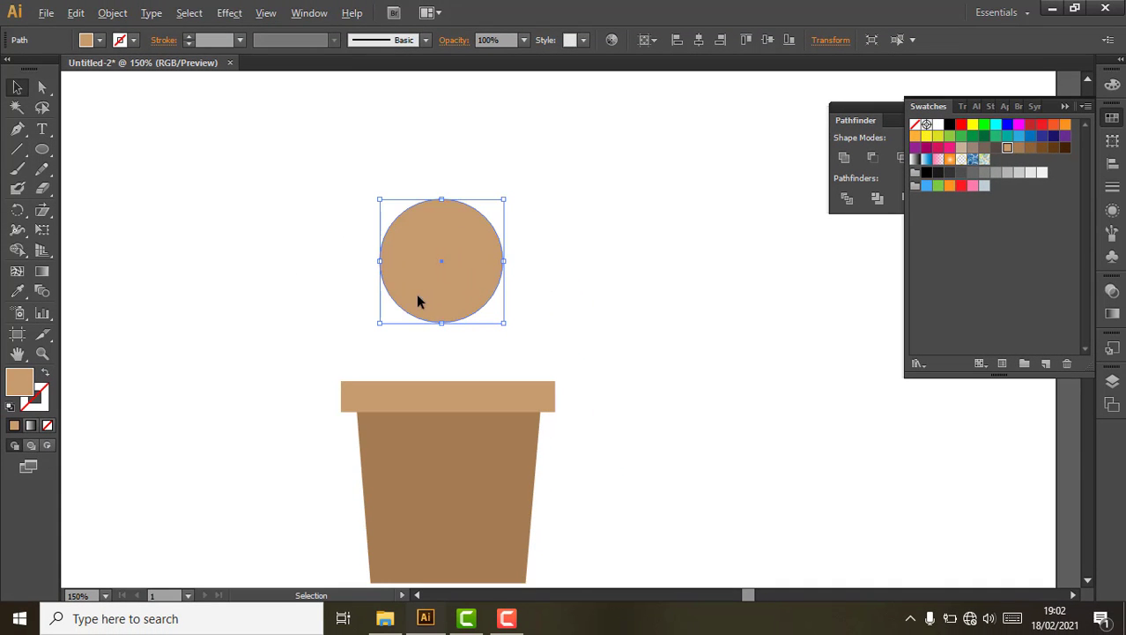
# Duplicate the circle horizontally so the copies overlap by half, and intersect both with Pathfinder into a leaf shape
pyautogui.keyDown('alt'); pyautogui.keyDown('shift'); pyautogui.moveTo(418, 300); pyautogui.dragTo(479, 300); pyautogui.keyUp('shift'); pyautogui.keyUp('alt')
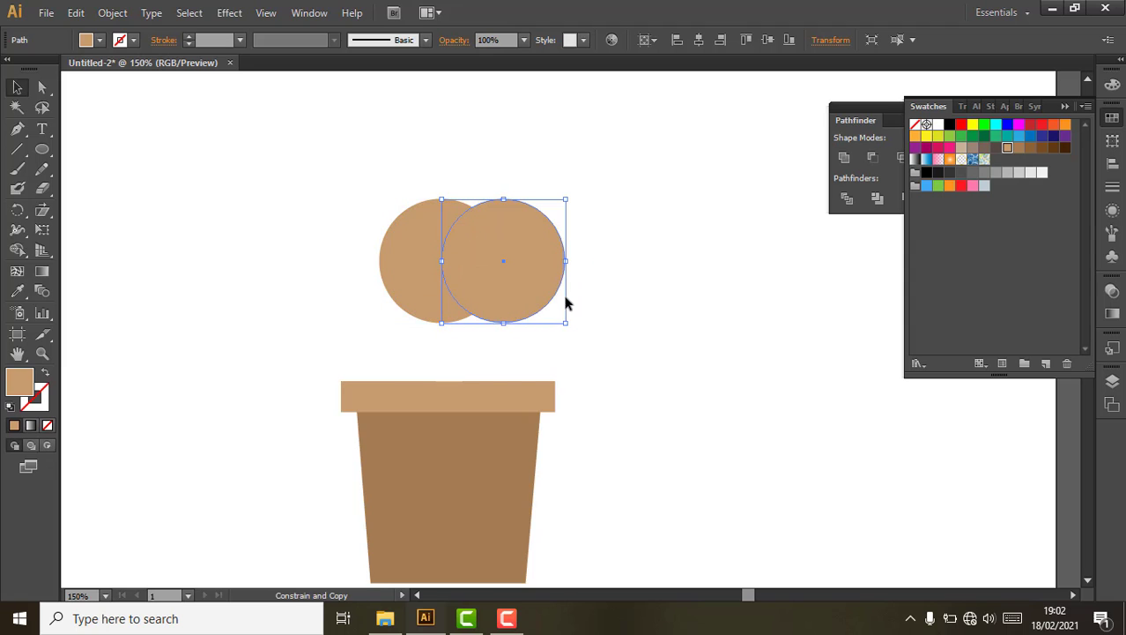
pyautogui.keyDown('shift'); pyautogui.click(439, 236); pyautogui.keyUp('shift')
pyautogui.moveTo(863, 129); pyautogui.dragTo(690, 125)
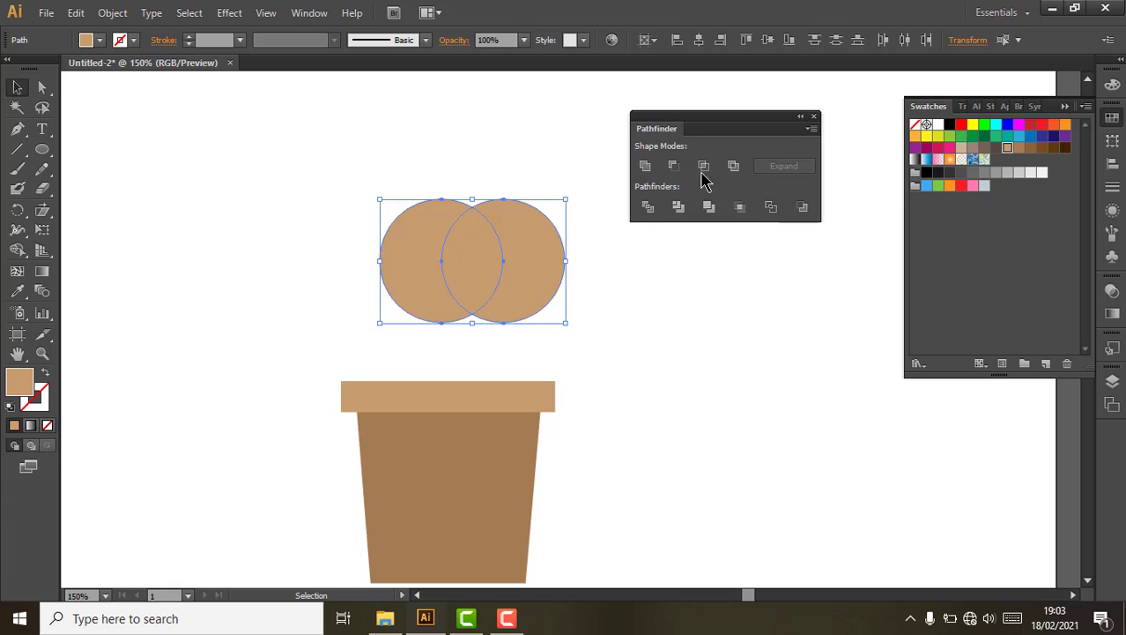
pyautogui.click(673, 166)
pyautogui.hotkey('ctrl', 'z')
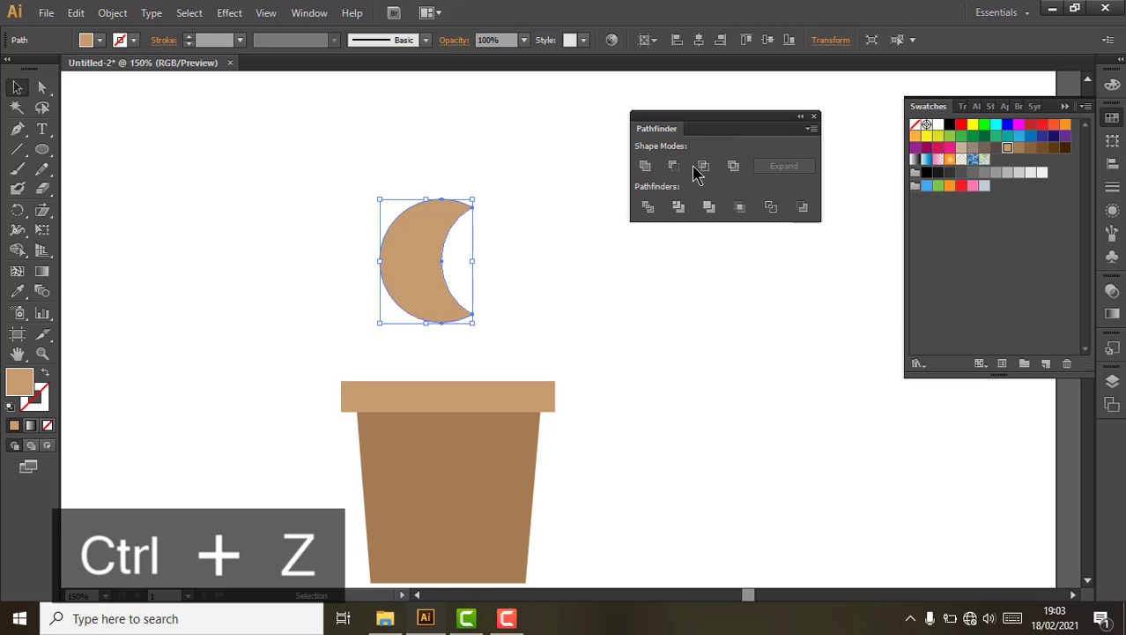
pyautogui.click(703, 166)
pyautogui.click(630, 257)
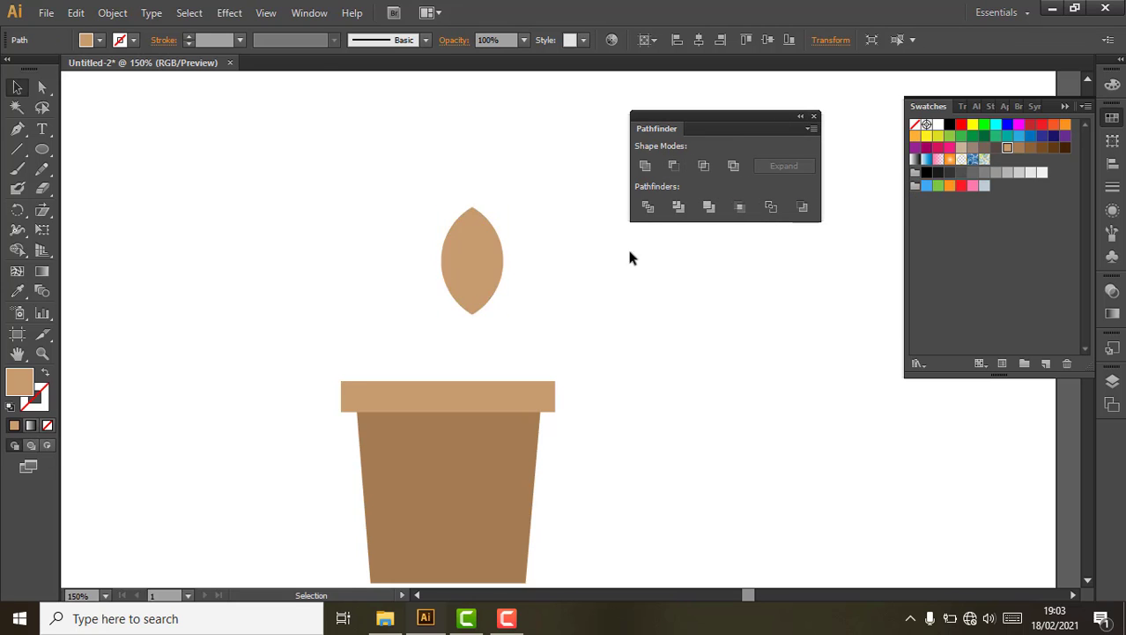
# Stretch the leaf upward to nearly double its height and widen it symmetrically above the pot
pyautogui.scroll(2, 484, 284)
pyautogui.click(463, 335)
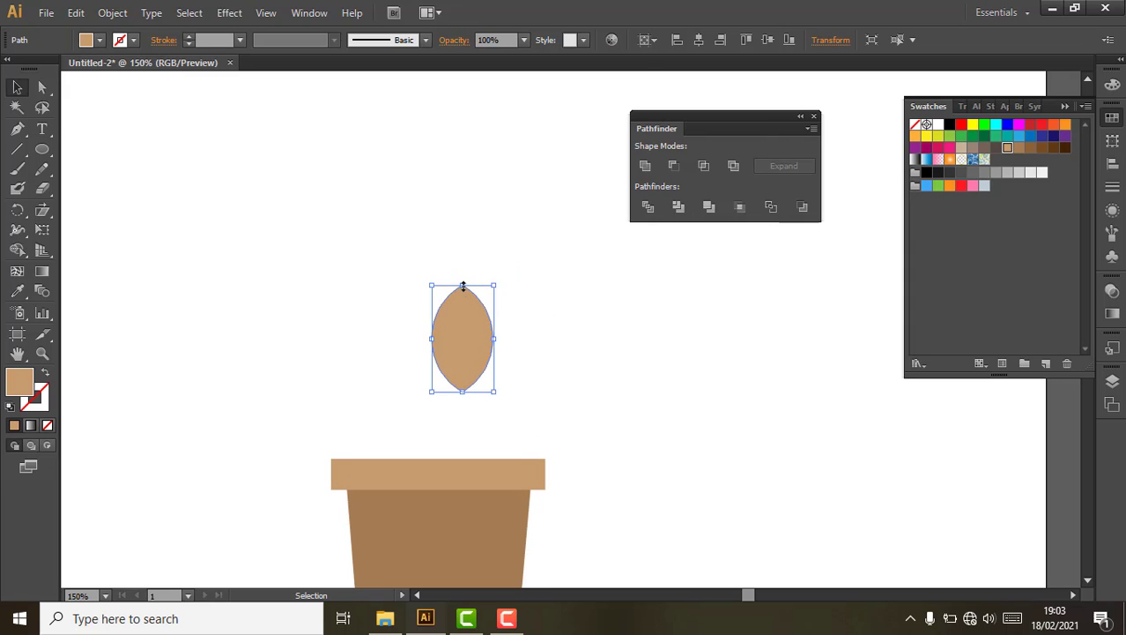
pyautogui.moveTo(463, 284); pyautogui.dragTo(463, 191)
pyautogui.moveTo(517, 277)
pyautogui.mouseDown()
pyautogui.moveTo(503, 291)
pyautogui.moveTo(521, 297)
pyautogui.mouseUp()
pyautogui.click(504, 293)
pyautogui.click(570, 319)
pyautogui.hscroll(3, 490, 289)
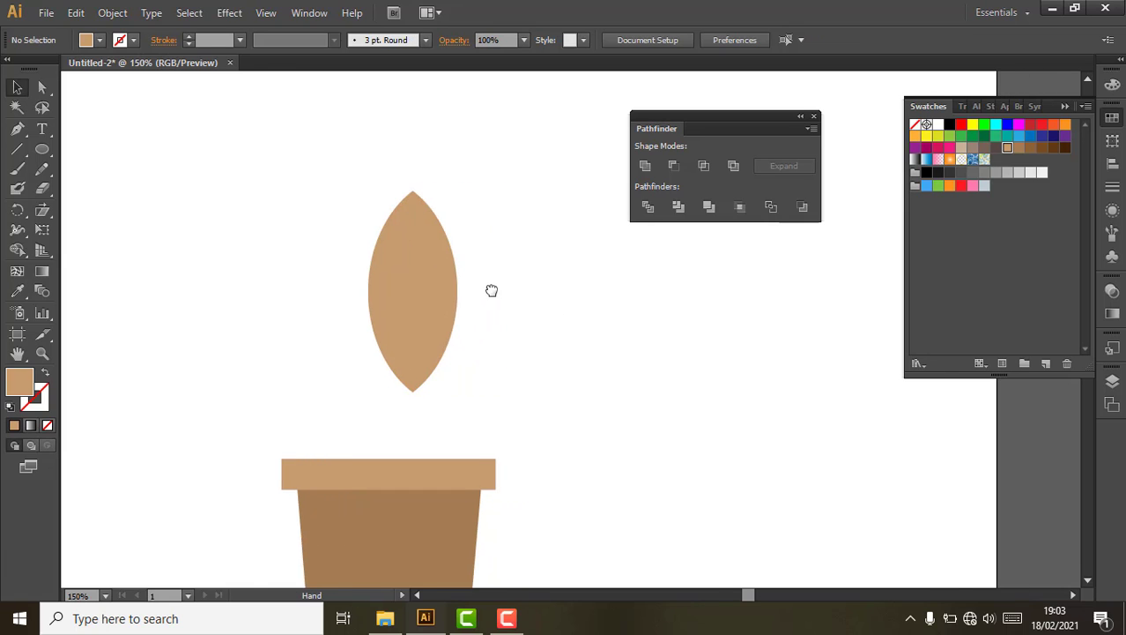
# Fill the leaf with the medium green swatch (#39b54a)
pyautogui.click(411, 298)
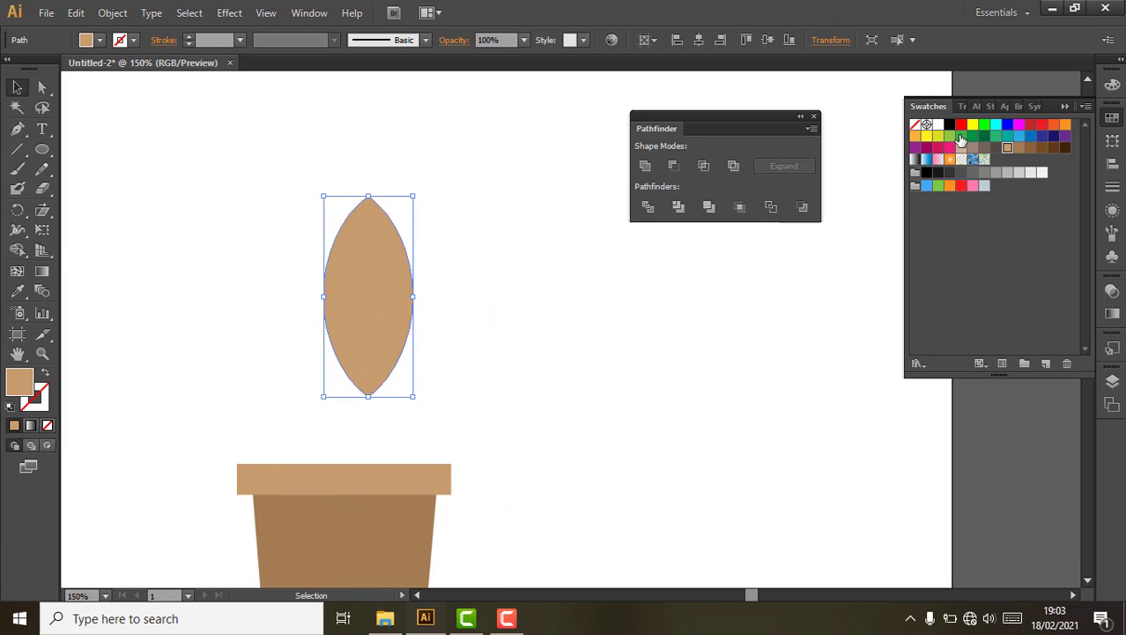
pyautogui.click(961, 136)
pyautogui.click(509, 323)
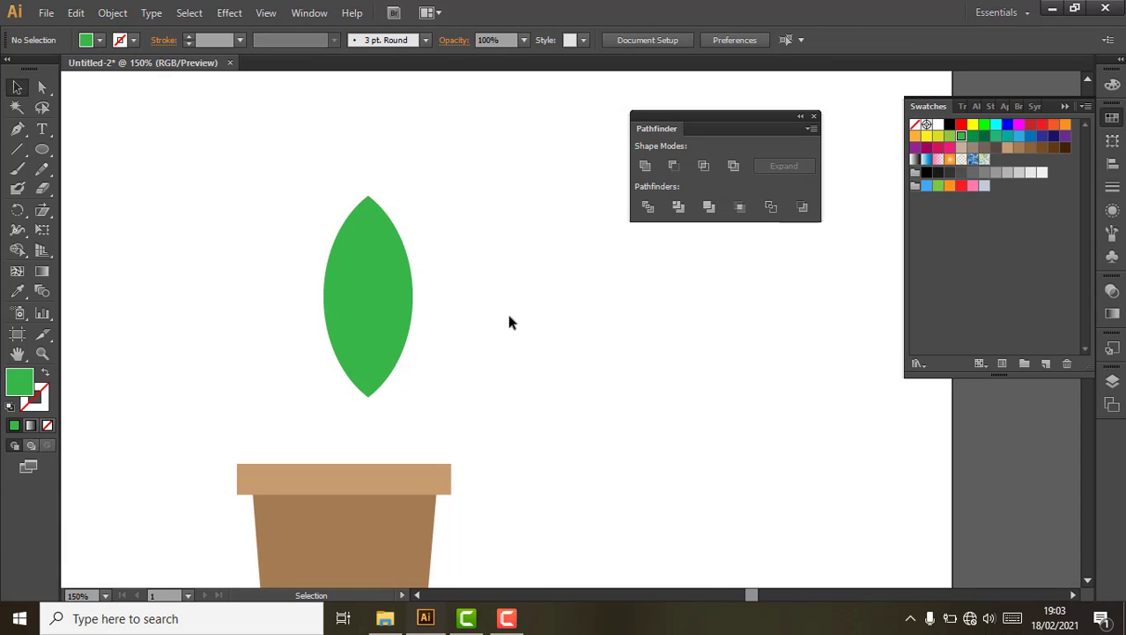
# Duplicate the green leaf to its right and draw a rectangle covering the copy's left half from its centre line
pyautogui.click(387, 305)
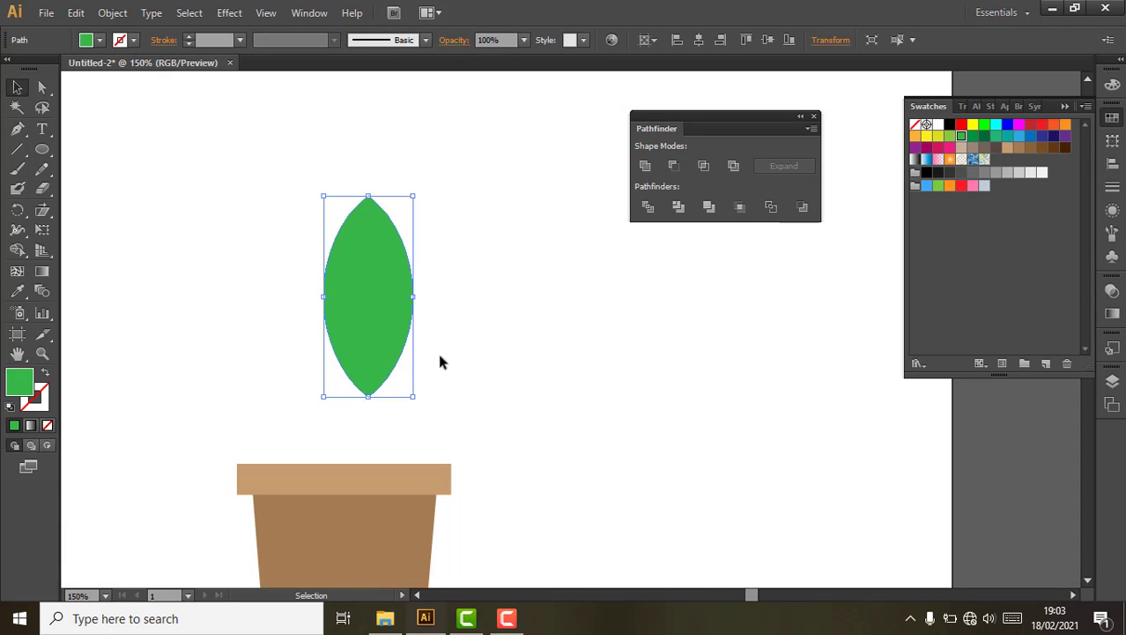
pyautogui.moveTo(393, 355); pyautogui.dragTo(605, 374)
pyautogui.moveTo(42, 159); pyautogui.dragTo(101, 151)
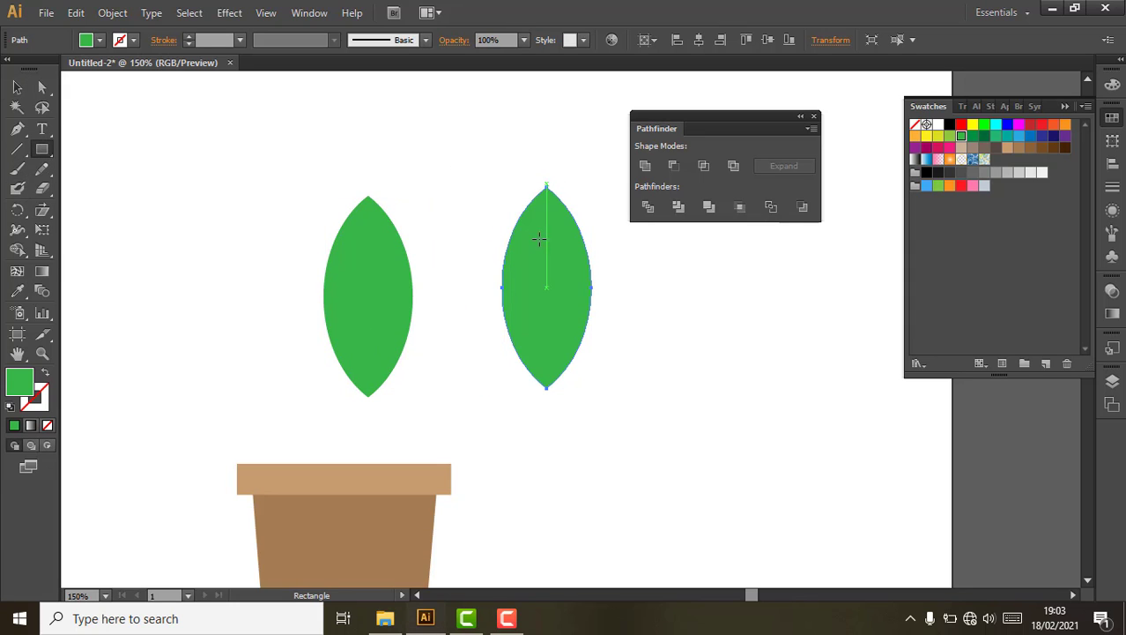
pyautogui.moveTo(547, 184)
pyautogui.mouseDown()
pyautogui.moveTo(543, 370)
pyautogui.moveTo(485, 411)
pyautogui.mouseUp()
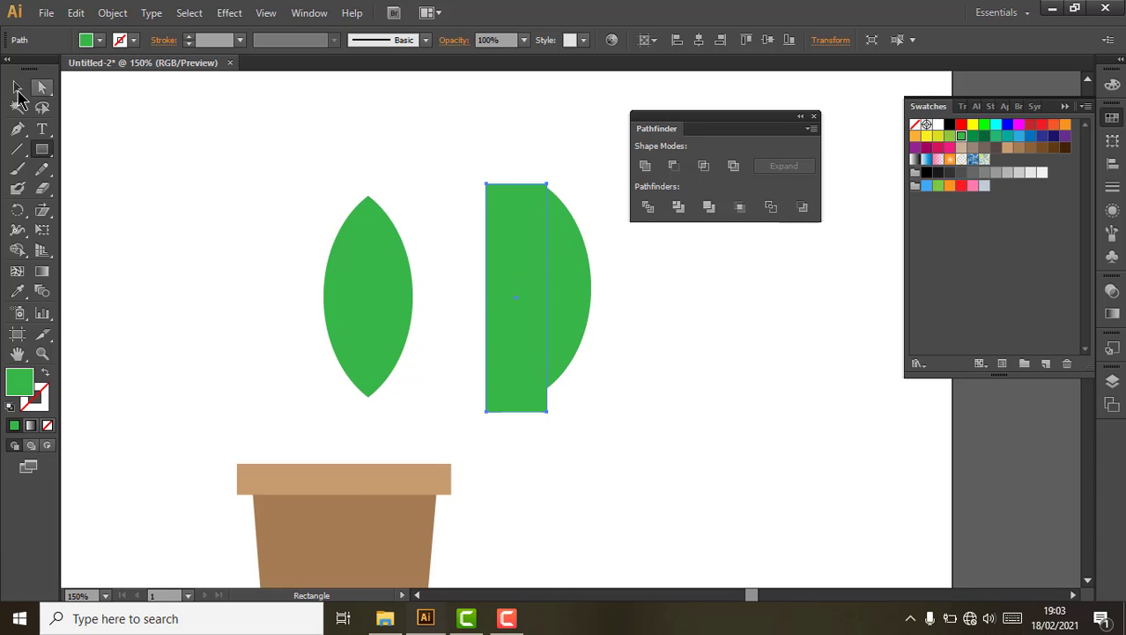
# Subtract the rectangle from the leaf copy with Pathfinder's Minus Front so only the copy's right half is kept
pyautogui.click(17, 88)
pyautogui.moveTo(541, 306); pyautogui.dragTo(533, 299)
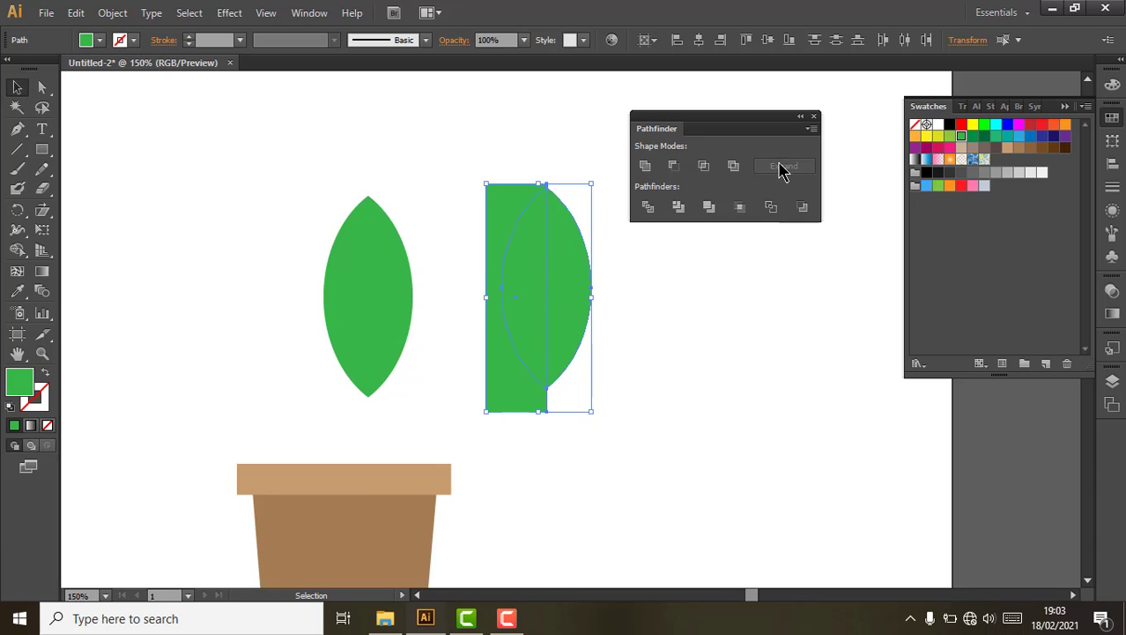
pyautogui.click(703, 165)
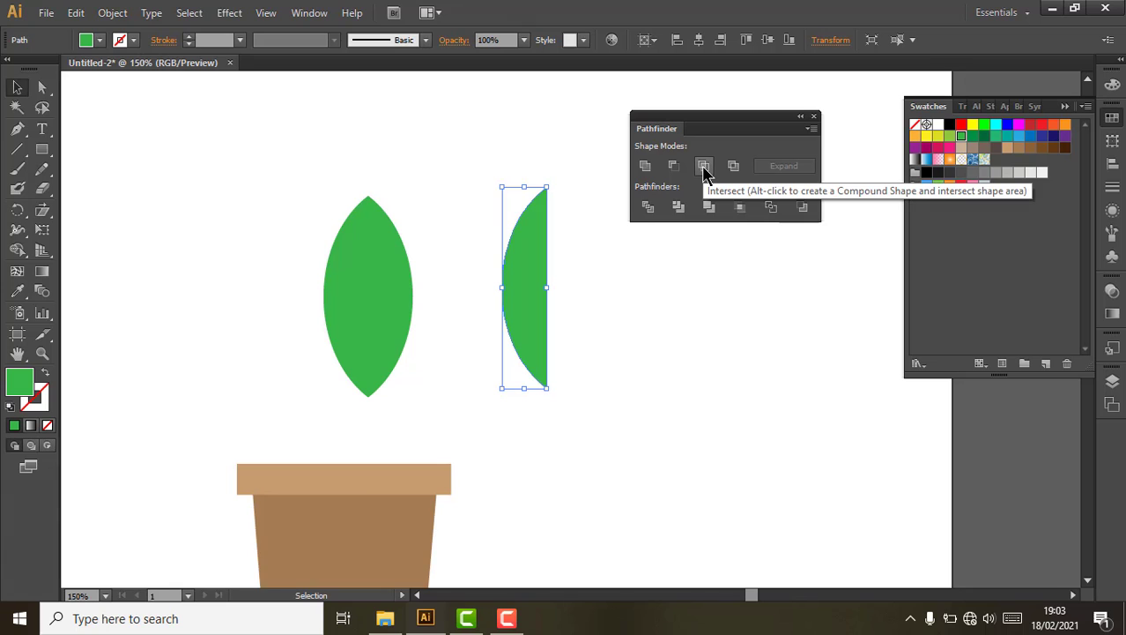
pyautogui.hotkey('ctrl', 'z')
pyautogui.click(674, 166)
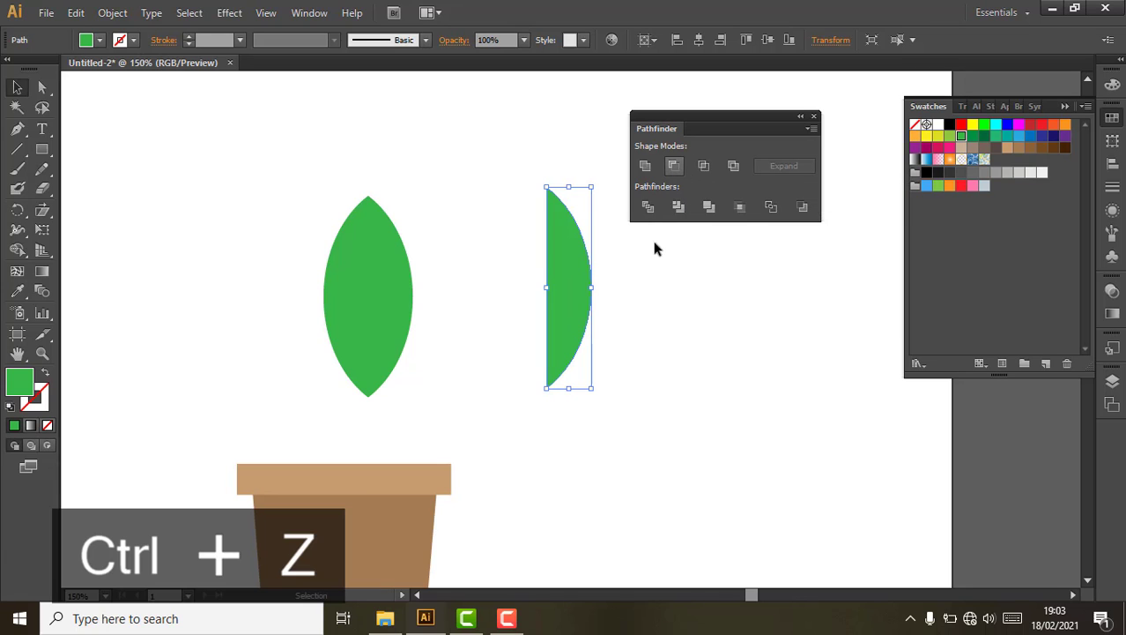
pyautogui.click(595, 339)
# Change the half leaf's fill to a darker shade of green
pyautogui.doubleClick(571, 301)
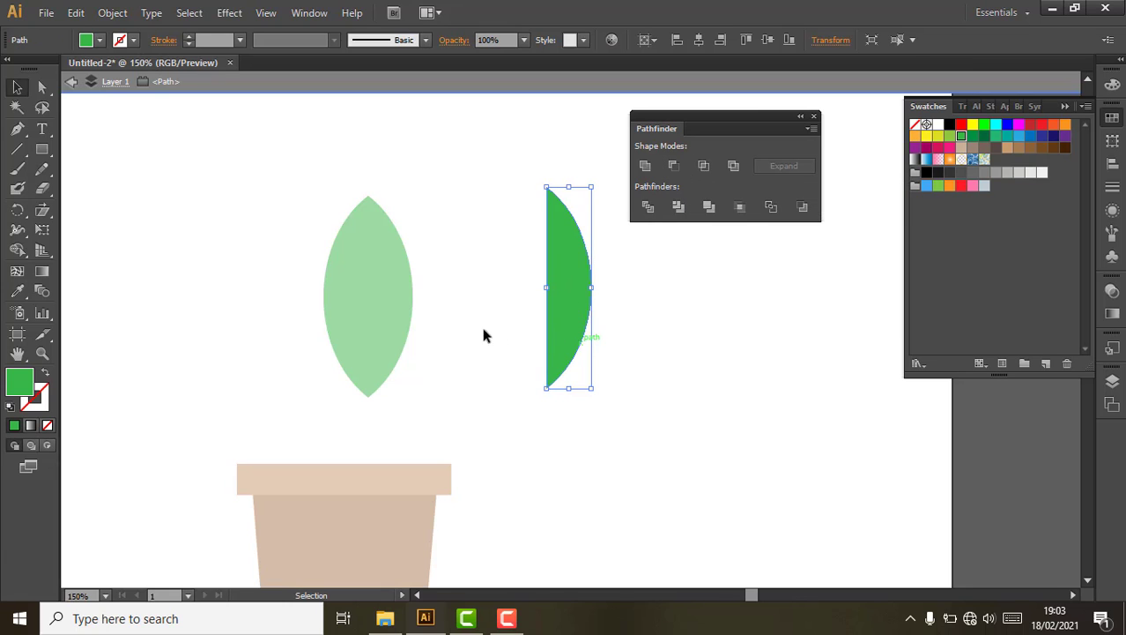
pyautogui.doubleClick(657, 341)
pyautogui.click(569, 291)
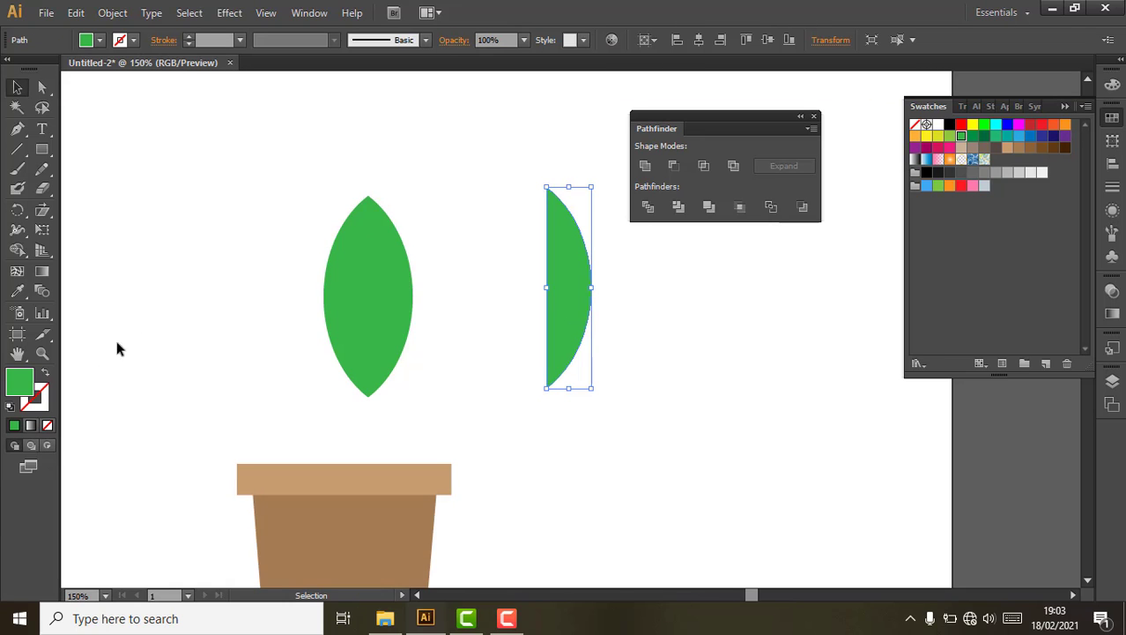
pyautogui.doubleClick(18, 386)
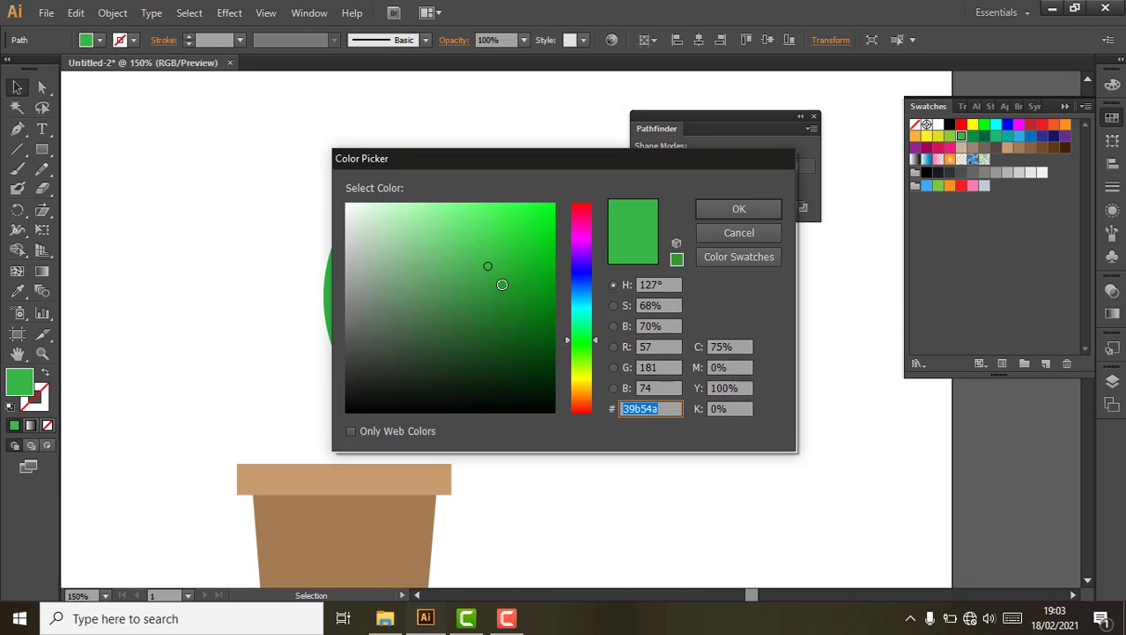
pyautogui.click(725, 214)
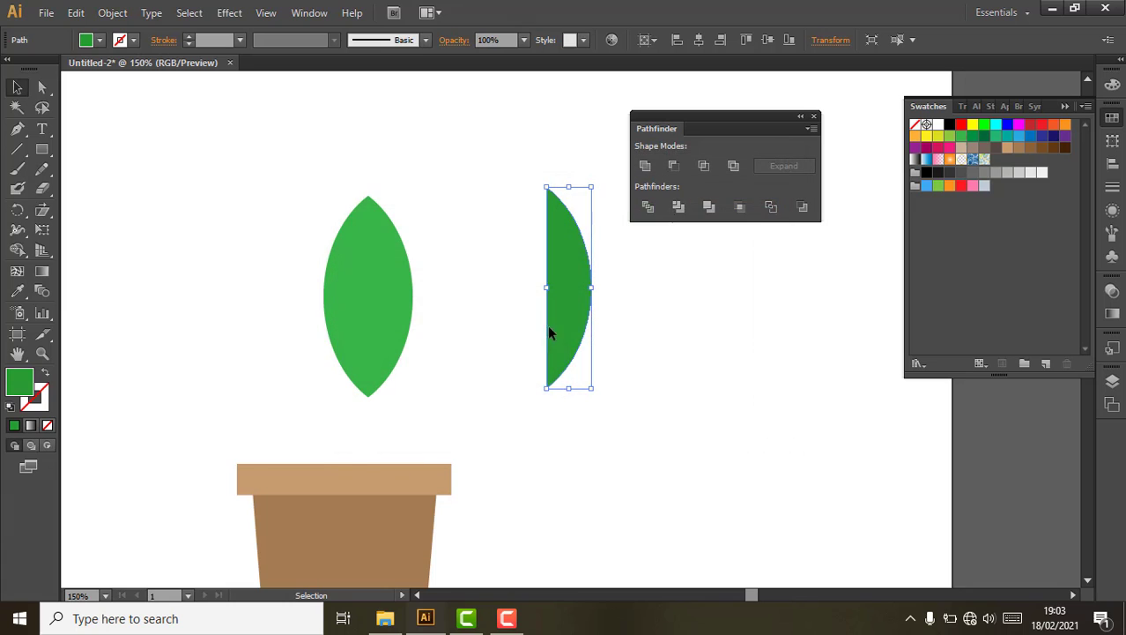
# Align the dark half leaf to the full leaf's right edge and vertical centre, using the full leaf as key object
pyautogui.keyDown('shift'); pyautogui.click(401, 293); pyautogui.keyUp('shift')
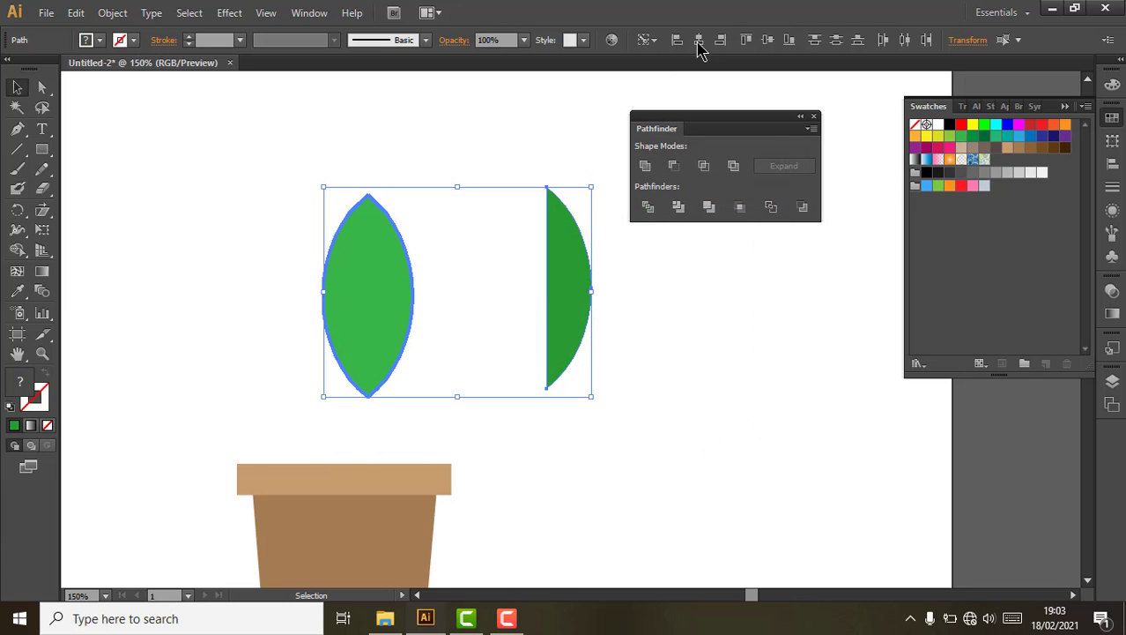
pyautogui.click(721, 41)
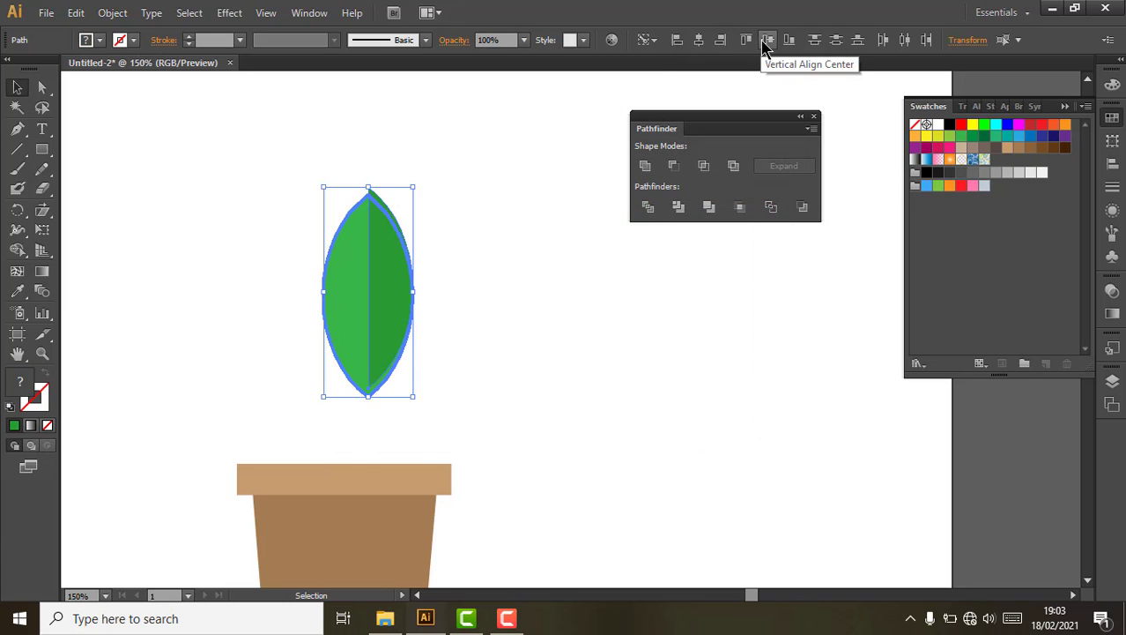
pyautogui.click(439, 363)
pyautogui.moveTo(439, 363); pyautogui.dragTo(513, 332)
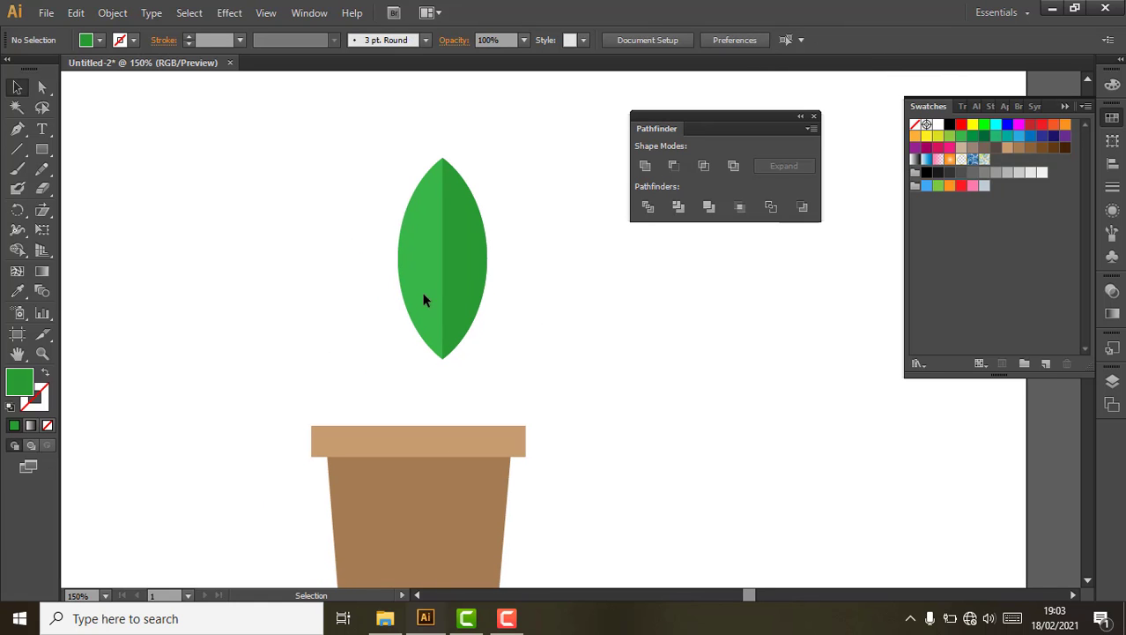
# Group the full leaf and its dark half into one object
pyautogui.click(442, 241)
pyautogui.rightClick(442, 240)
pyautogui.click(485, 318)
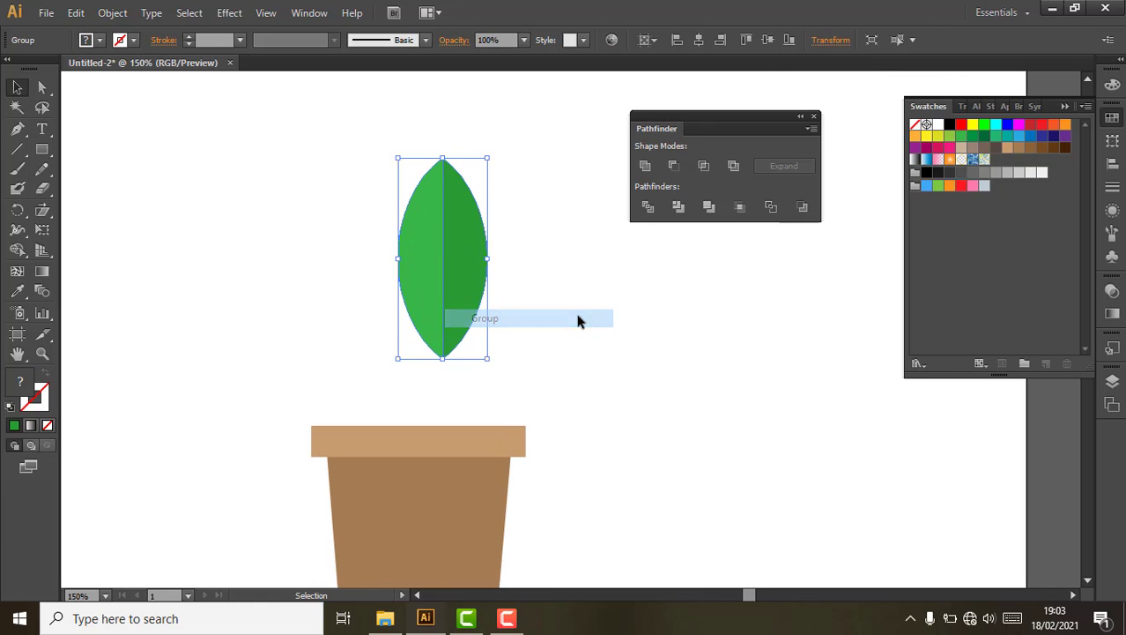
pyautogui.click(578, 320)
# Move the leaf group down onto the pot, enlarge it proportionally, and overlap its lower tip with the rim
pyautogui.moveTo(443, 302); pyautogui.dragTo(450, 352)
pyautogui.scroll(-2, 449, 342)
pyautogui.scroll(1, 468, 308)
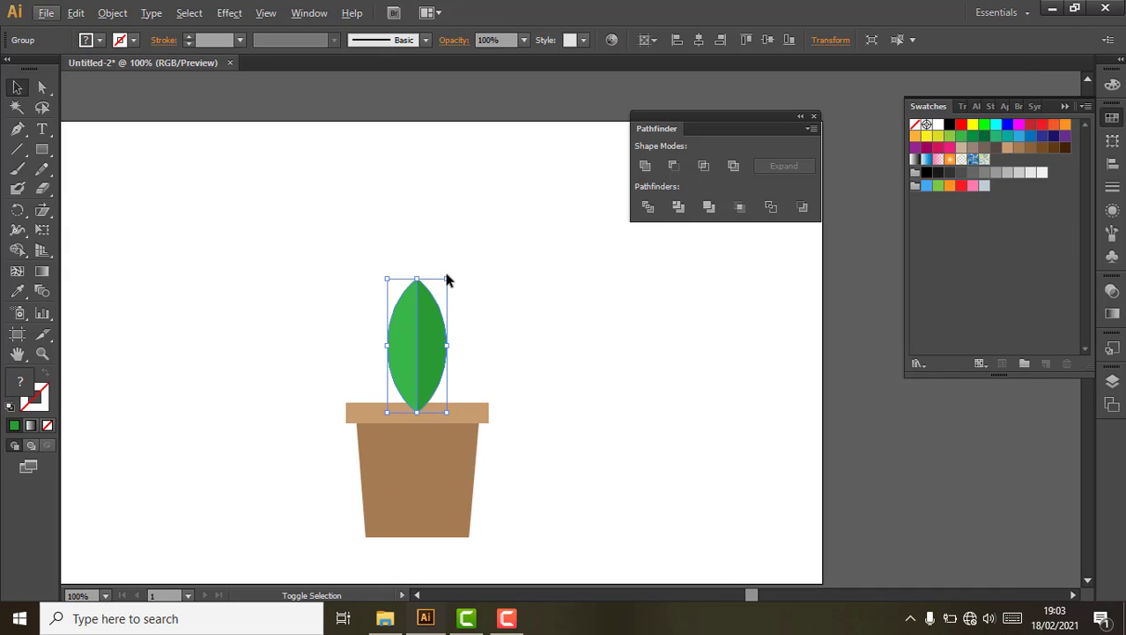
pyautogui.moveTo(448, 280); pyautogui.dragTo(461, 245)
pyautogui.moveTo(435, 357); pyautogui.dragTo(436, 346)
# Send the leaf group to the back so its base sits behind the pot
pyautogui.rightClick(436, 348)
pyautogui.moveTo(547, 473)
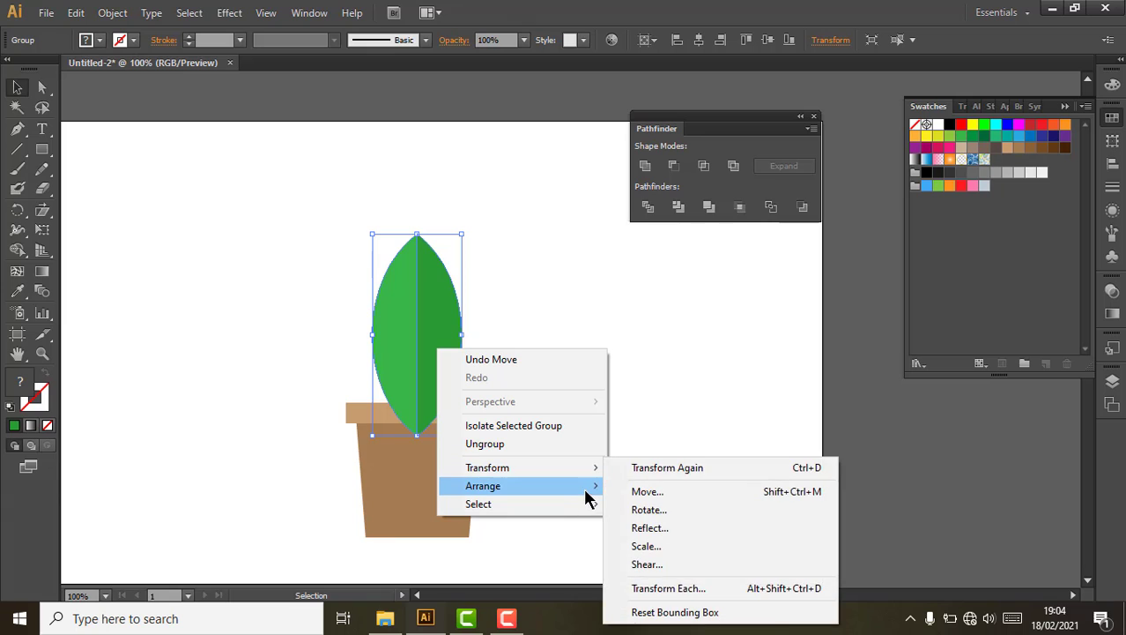
pyautogui.moveTo(583, 487)
pyautogui.click(653, 540)
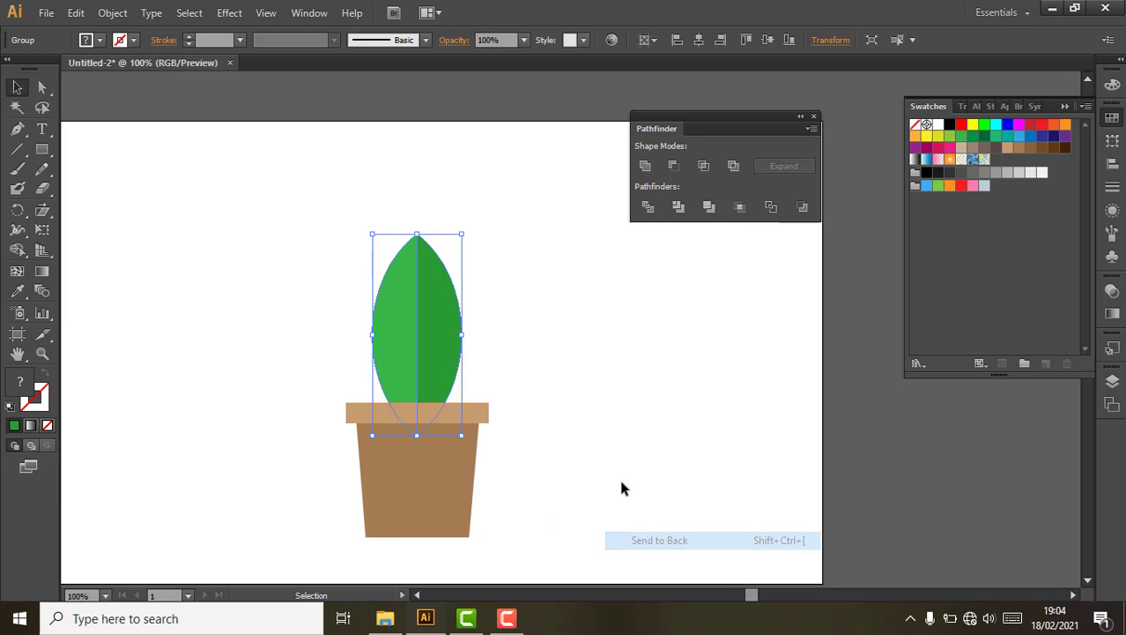
pyautogui.click(498, 337)
# Scale the leaf group down slightly and proportionally about its centre
pyautogui.scroll(1, 476, 344)
pyautogui.click(458, 352)
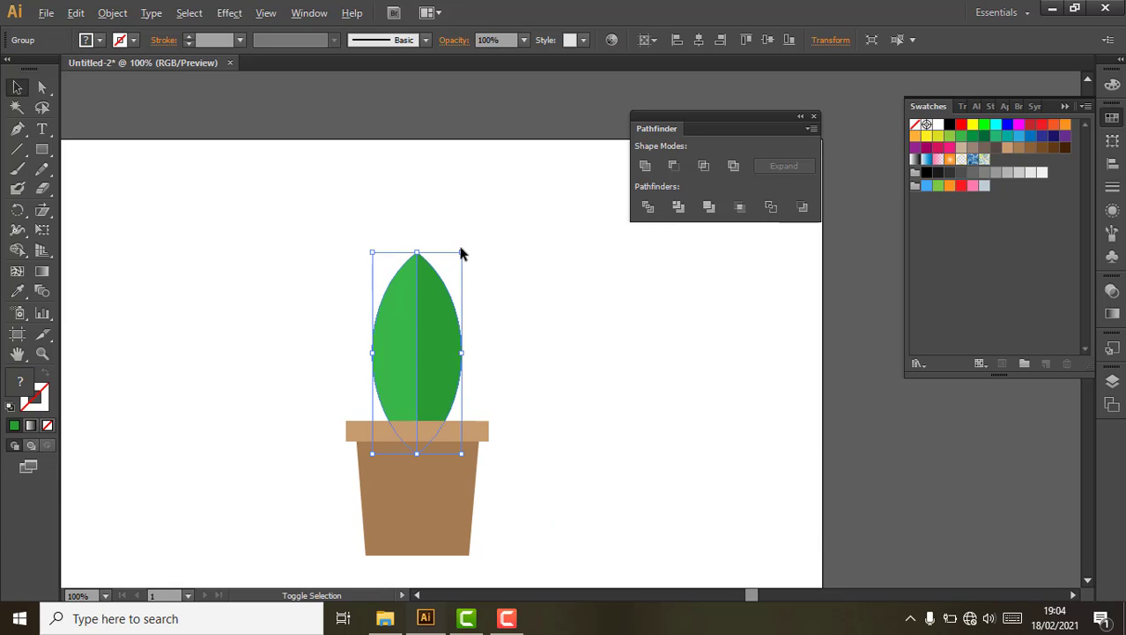
pyautogui.moveTo(462, 253); pyautogui.dragTo(454, 269)
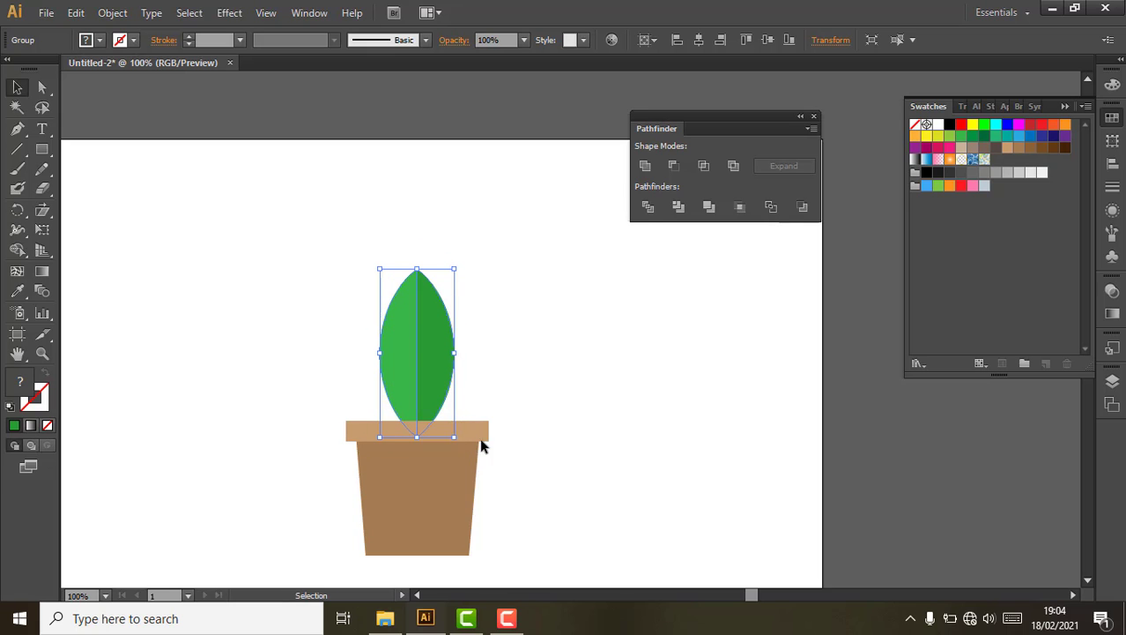
# Group the pot's rim and body, and select the group together with the leaf, making the pot the alignment key object
pyautogui.moveTo(474, 440); pyautogui.dragTo(473, 440)
pyautogui.rightClick(474, 440)
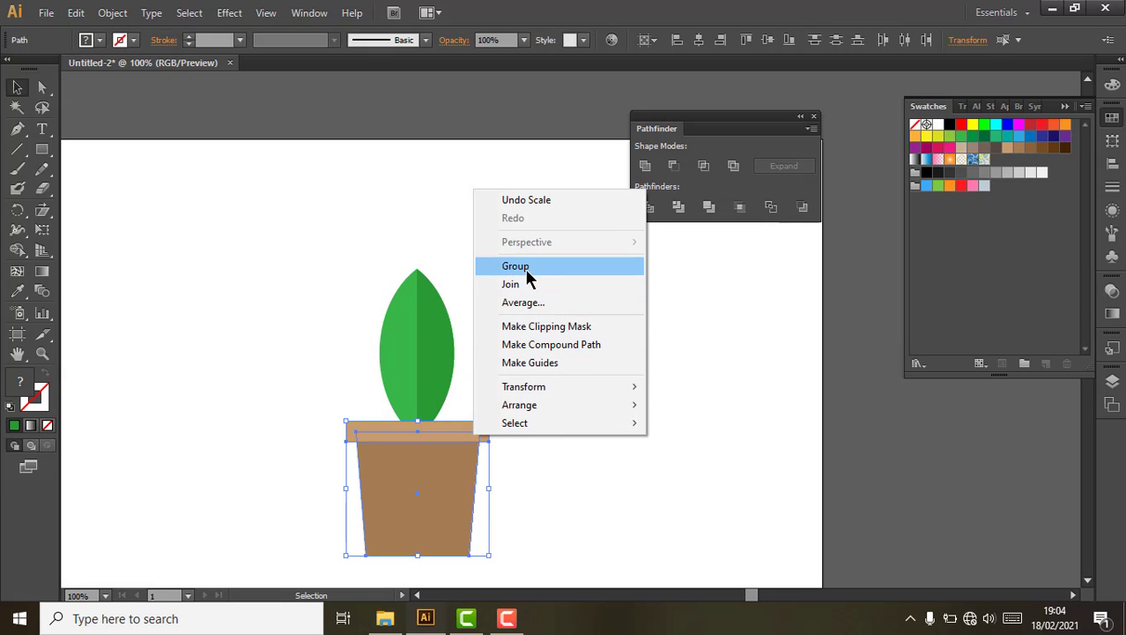
pyautogui.click(527, 267)
pyautogui.click(571, 439)
pyautogui.click(428, 378)
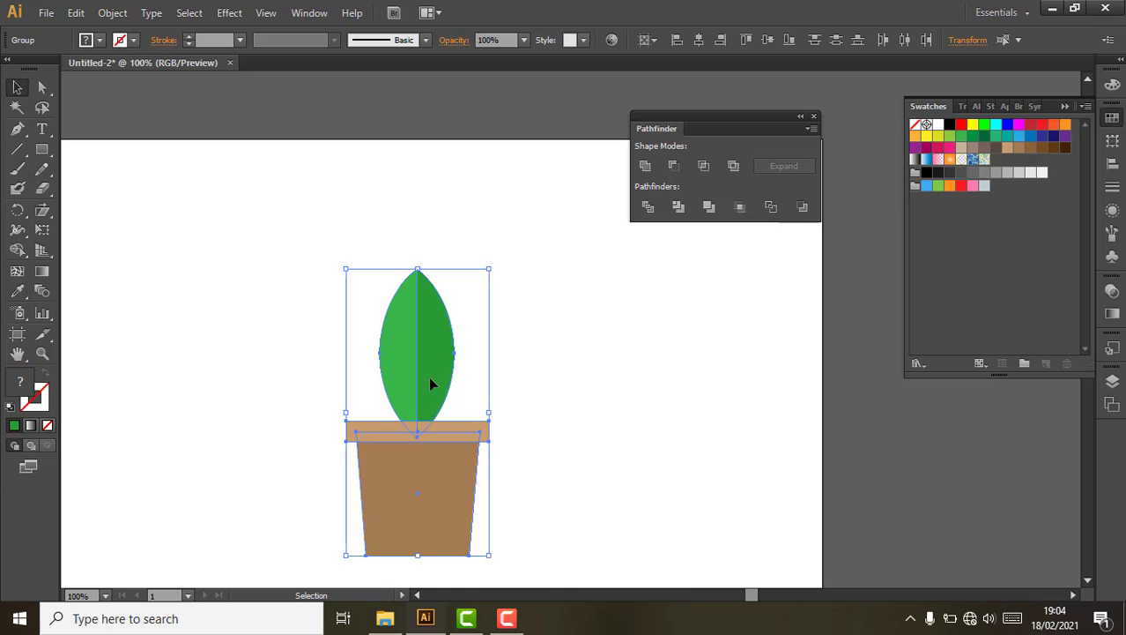
pyautogui.keyDown('shift'); pyautogui.click(433, 438); pyautogui.keyUp('shift')
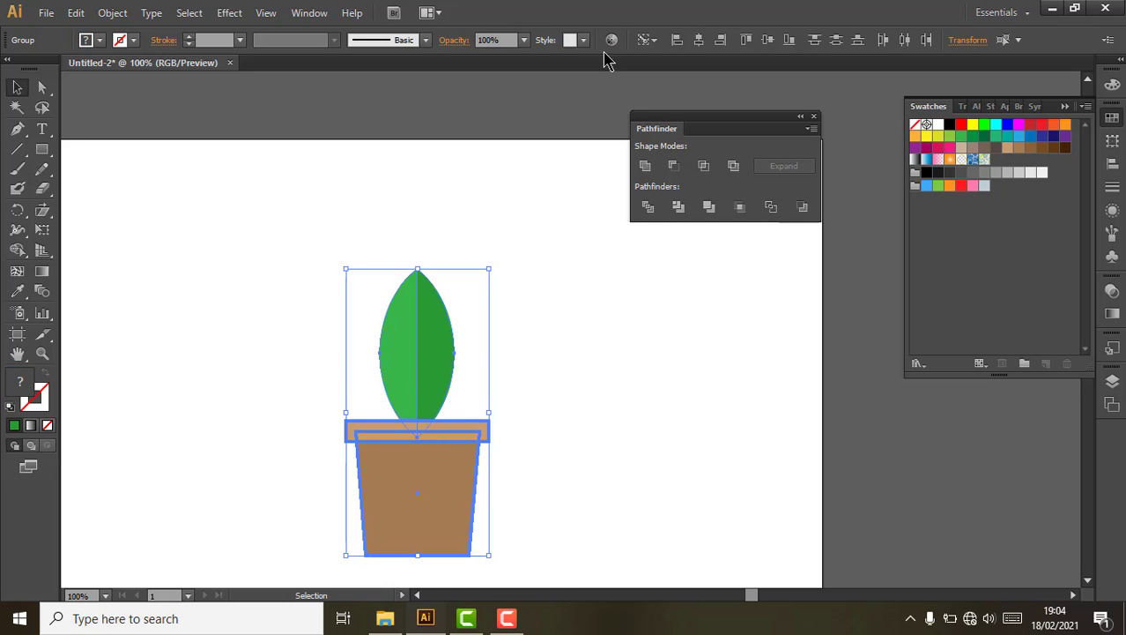
pyautogui.click(590, 414)
# Duplicate the leaf group with a slight horizontal offset to the right
pyautogui.click(425, 377)
pyautogui.scroll(1, 452, 363)
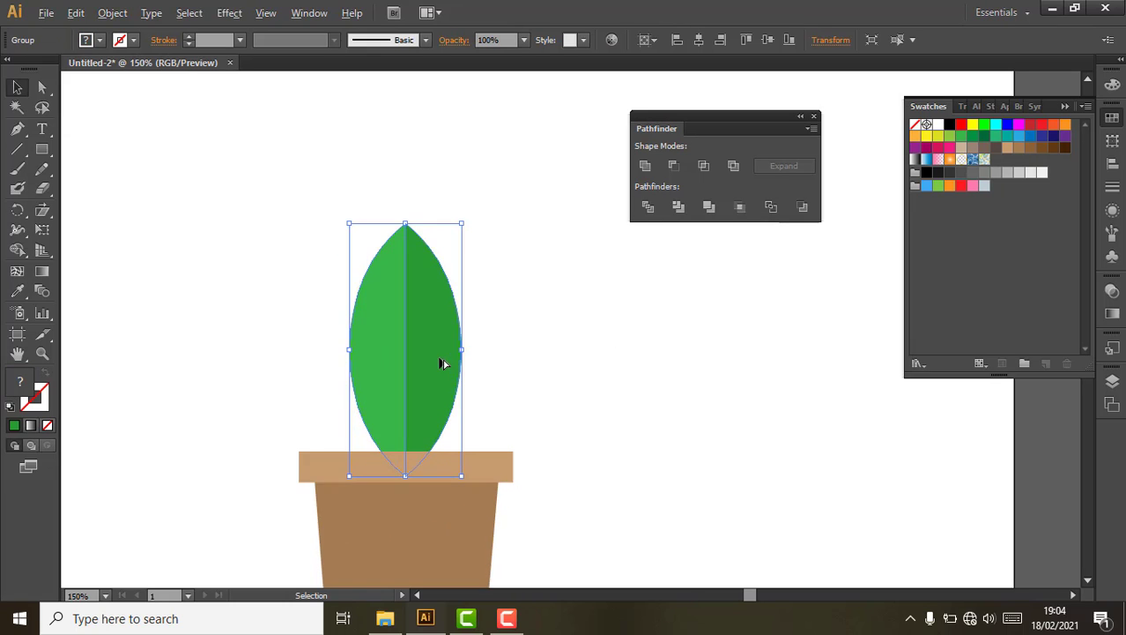
pyautogui.scroll(-1, 489, 353)
pyautogui.hscroll(1, 490, 353)
pyautogui.keyDown('alt'); pyautogui.moveTo(394, 352); pyautogui.dragTo(422, 353); pyautogui.keyUp('alt')
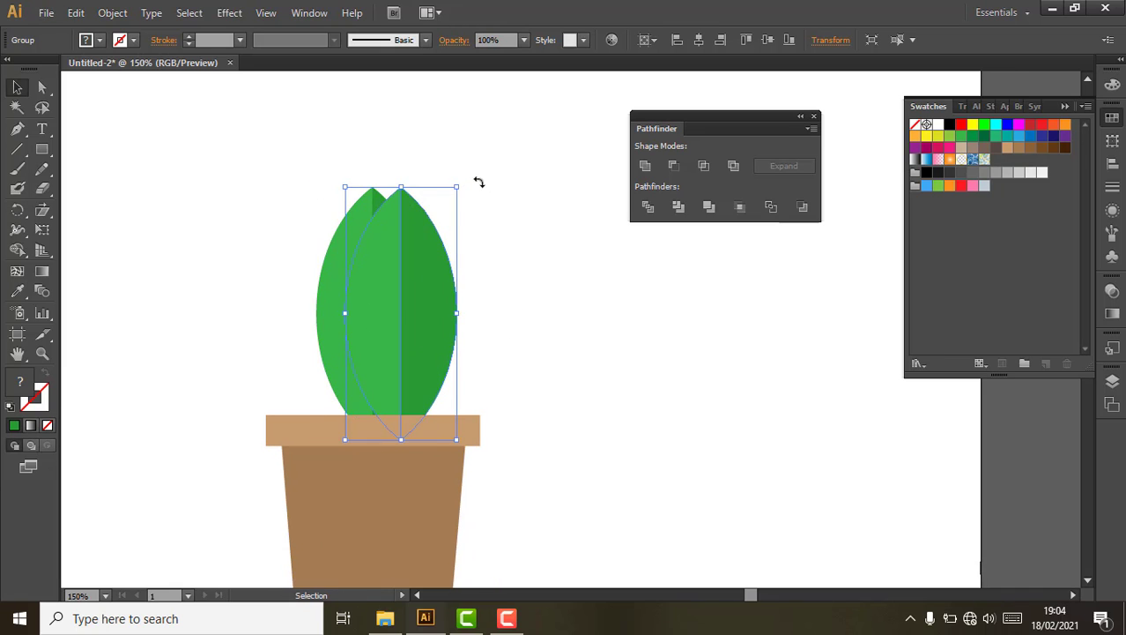
# Tilt the duplicated leaf clockwise, make it smaller than the original, and position it to the right with its base behind the rim
pyautogui.moveTo(478, 182); pyautogui.dragTo(441, 263)
pyautogui.moveTo(413, 370); pyautogui.dragTo(440, 374)
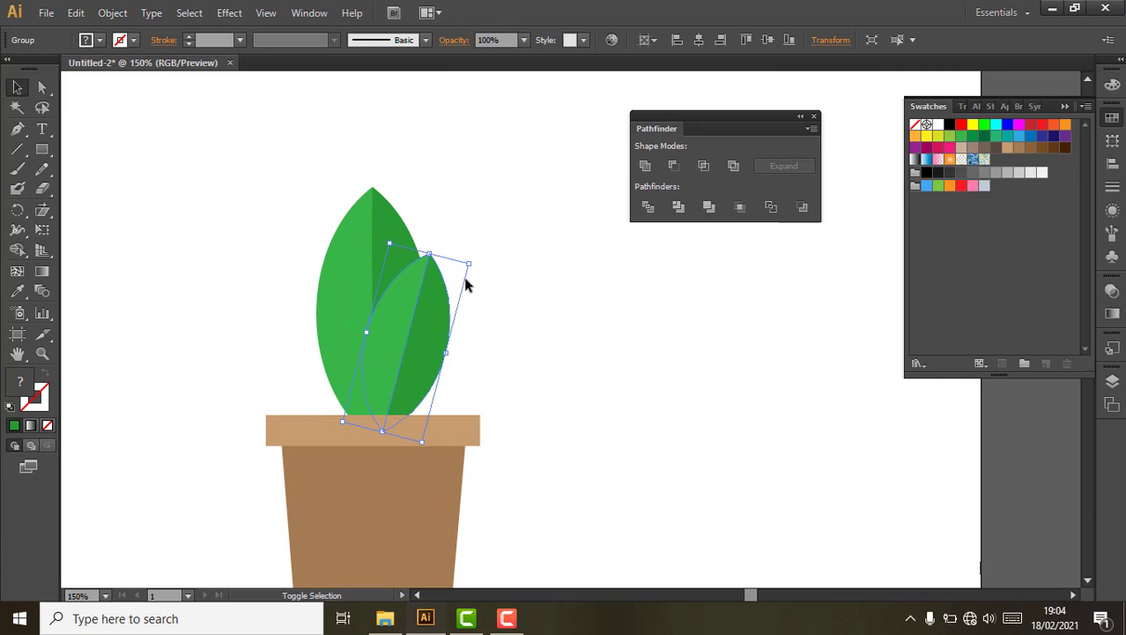
pyautogui.moveTo(471, 265); pyautogui.dragTo(495, 231)
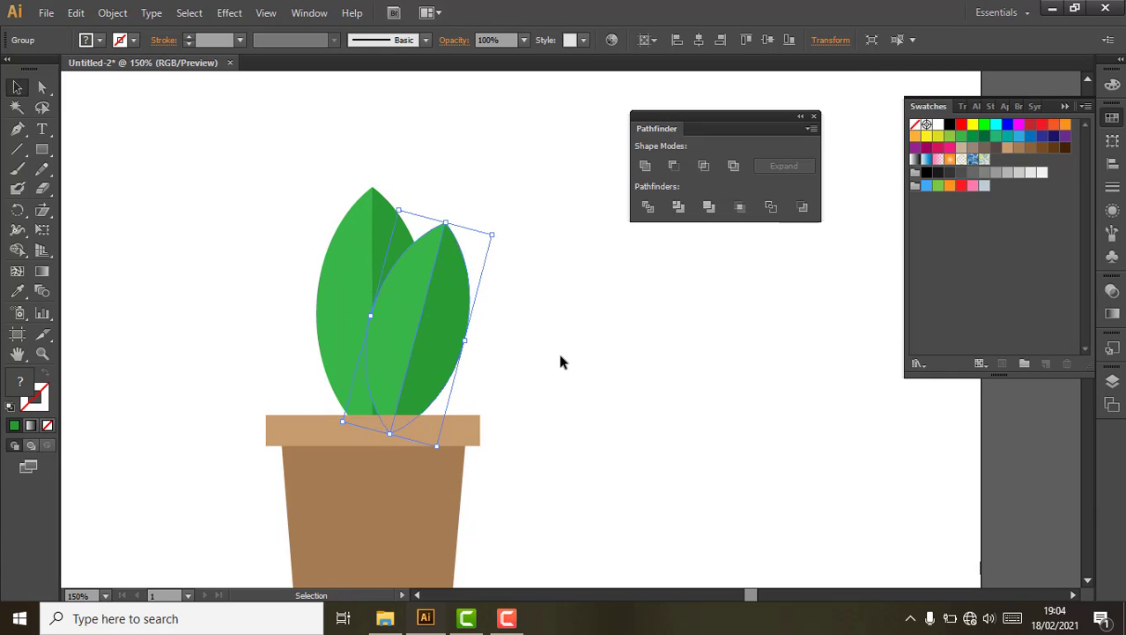
pyautogui.click(559, 354)
pyautogui.moveTo(495, 339); pyautogui.dragTo(526, 335)
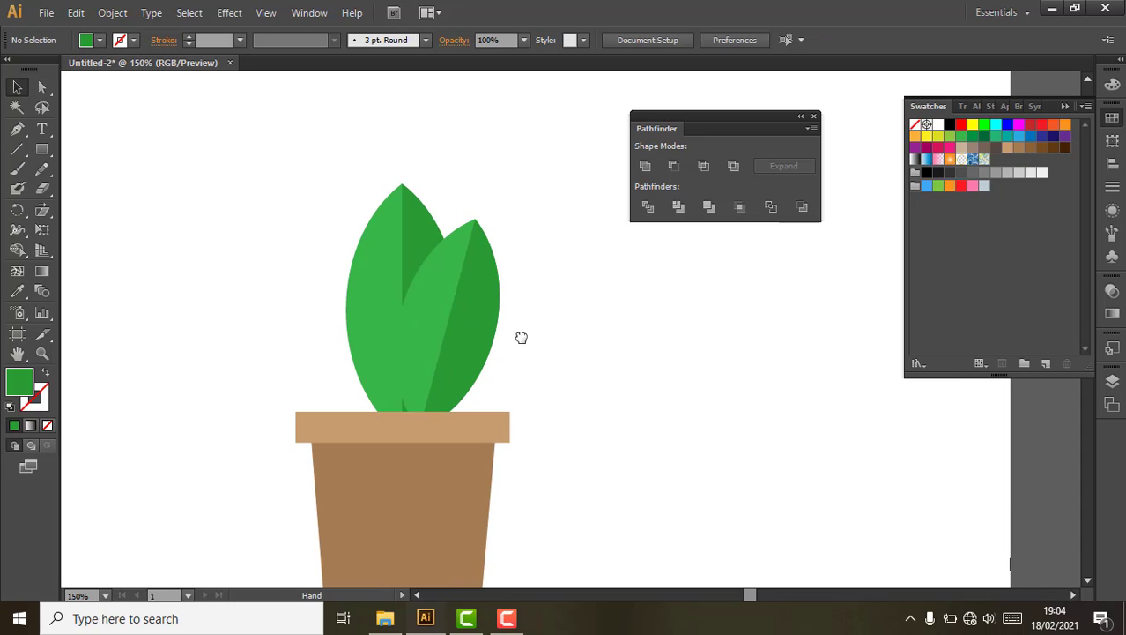
# Recolour both halves of the tilted leaf with the light green swatch (#8cc63f)
pyautogui.press('a')
pyautogui.click(435, 297)
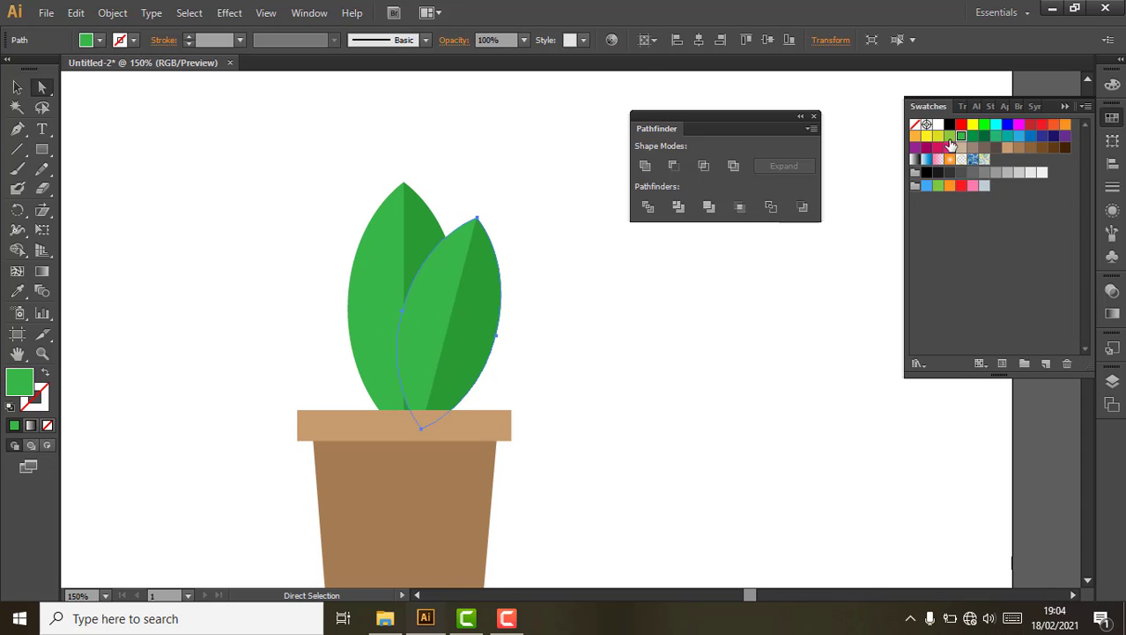
pyautogui.click(950, 137)
pyautogui.click(492, 328)
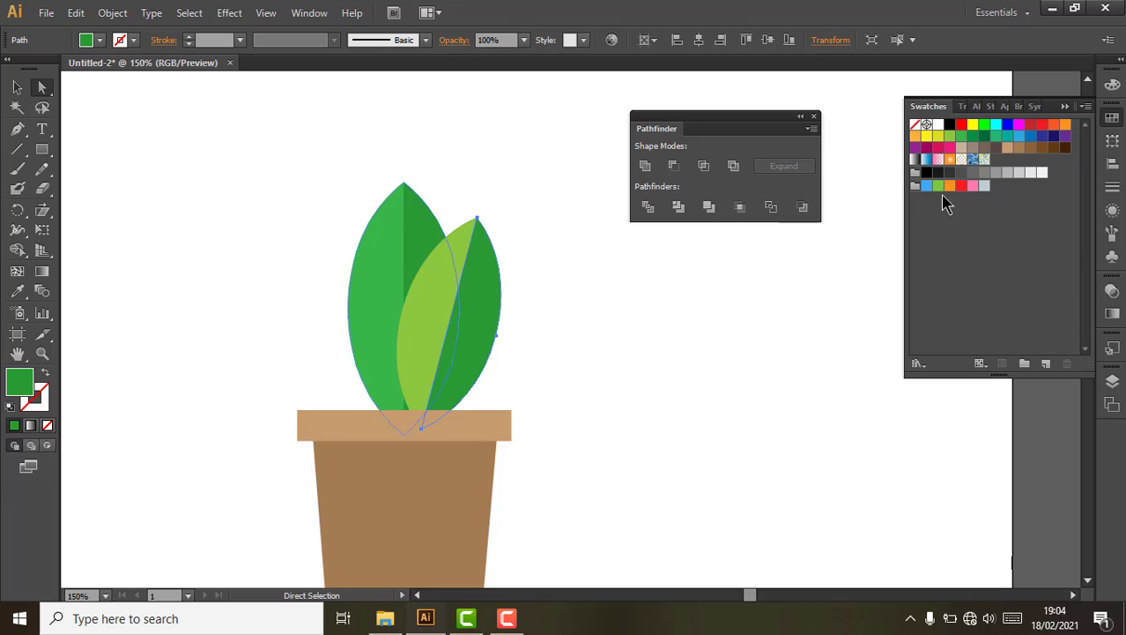
pyautogui.click(950, 138)
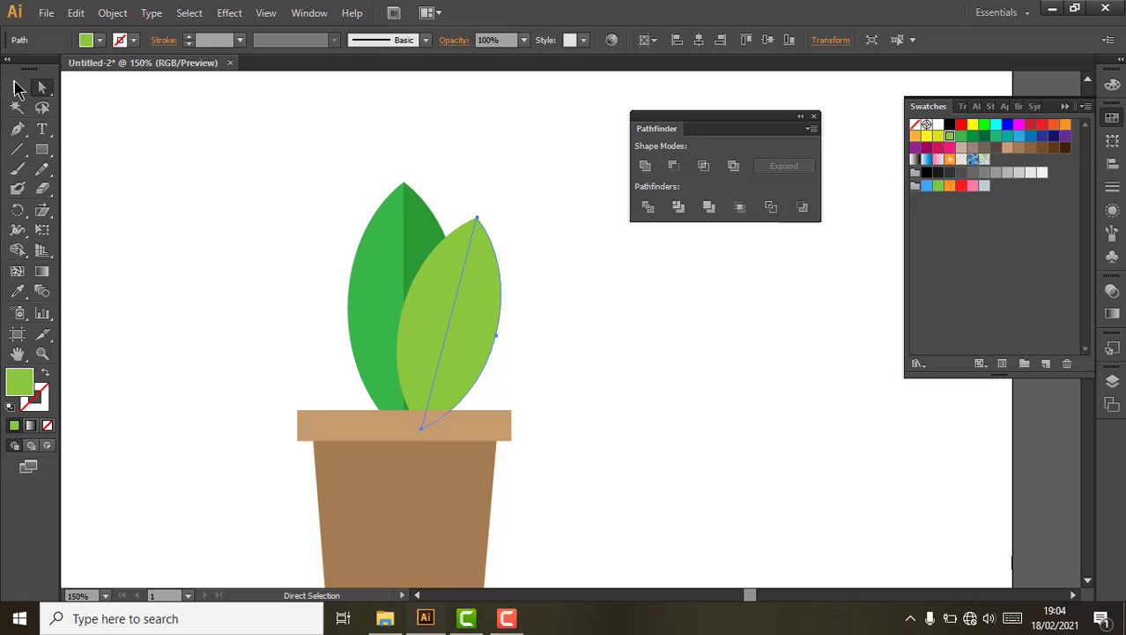
# Recolour the right half of the tilted light green leaf with the darker green #7caa33
pyautogui.click(15, 87)
pyautogui.doubleClick(19, 381)
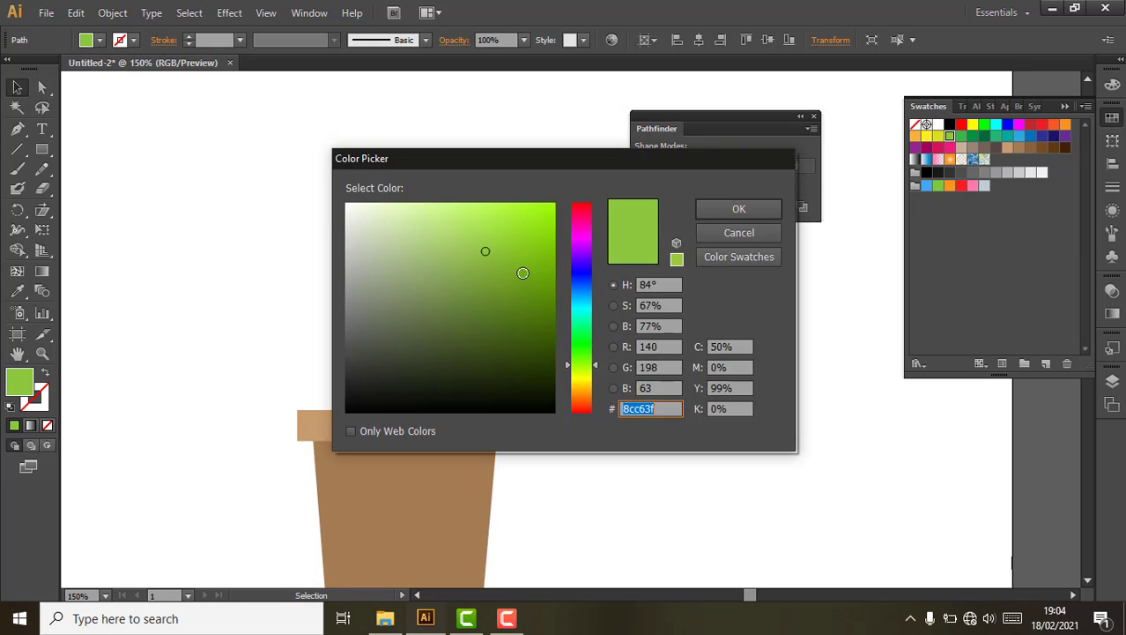
pyautogui.click(492, 270)
pyautogui.click(730, 216)
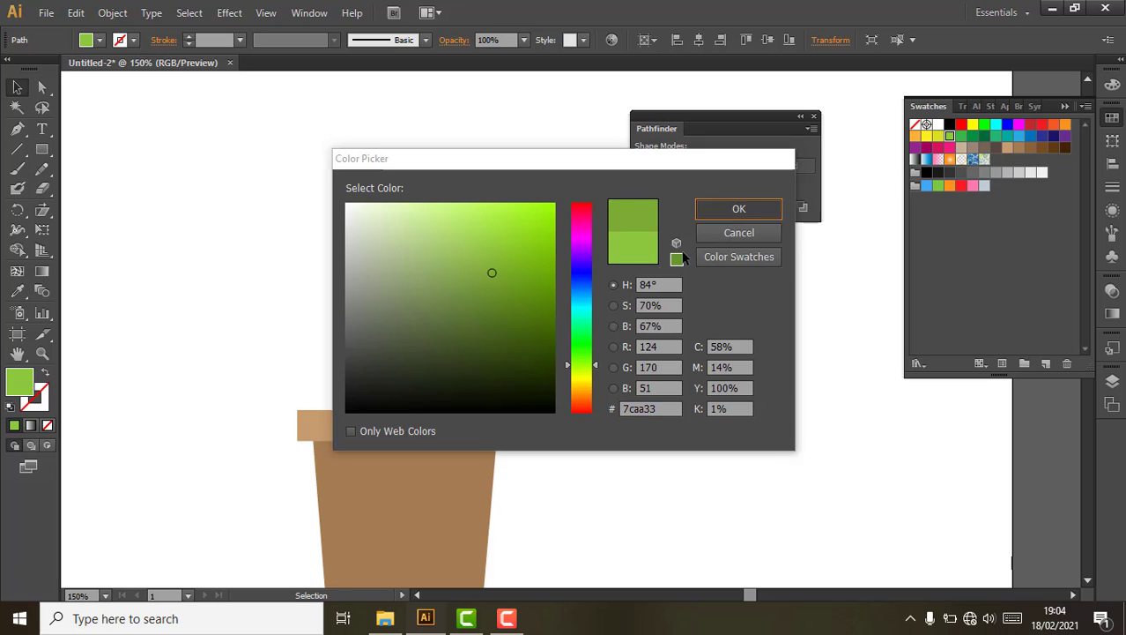
pyautogui.click(561, 335)
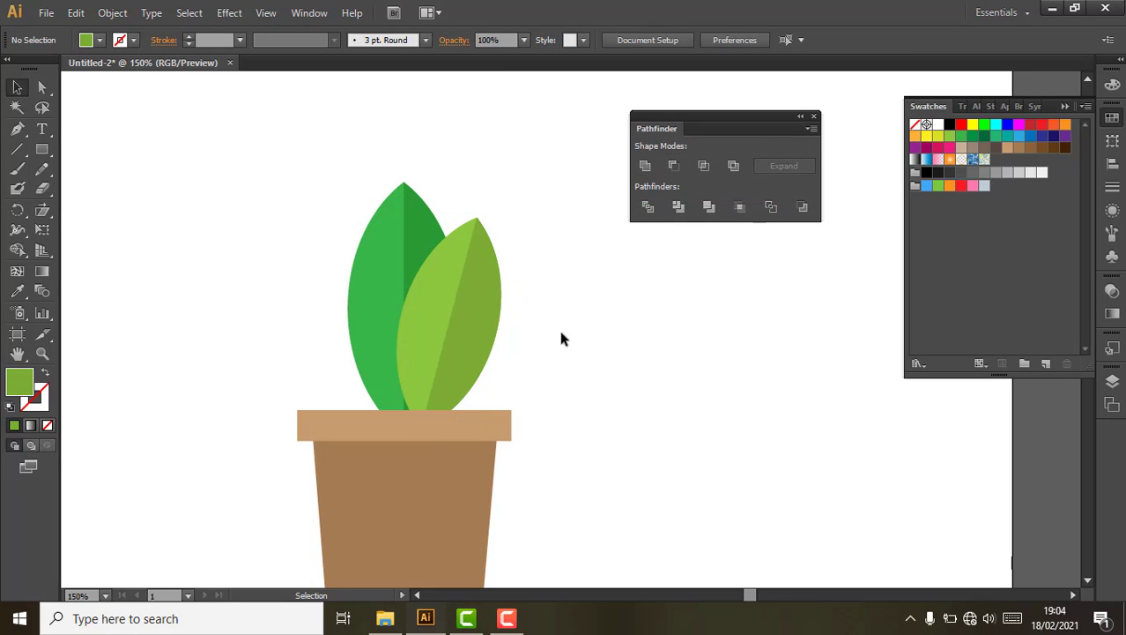
# Tilt the light green leaf further clockwise and reposition it with its base behind the pot's rim
pyautogui.click(494, 313)
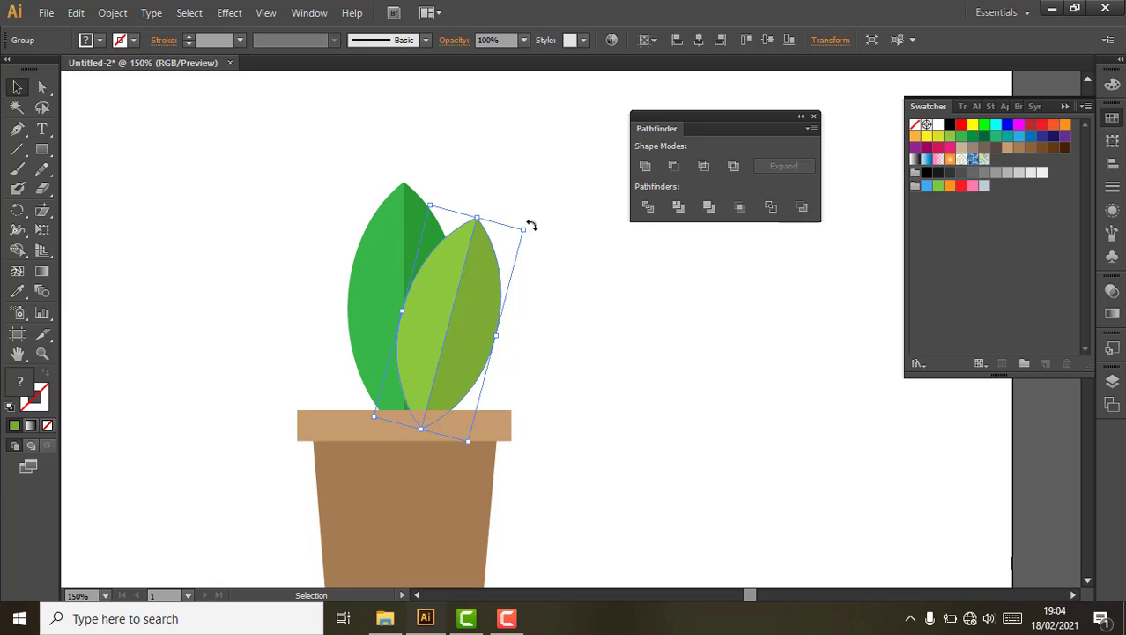
pyautogui.moveTo(530, 221); pyautogui.dragTo(491, 307)
pyautogui.moveTo(483, 311); pyautogui.dragTo(503, 311)
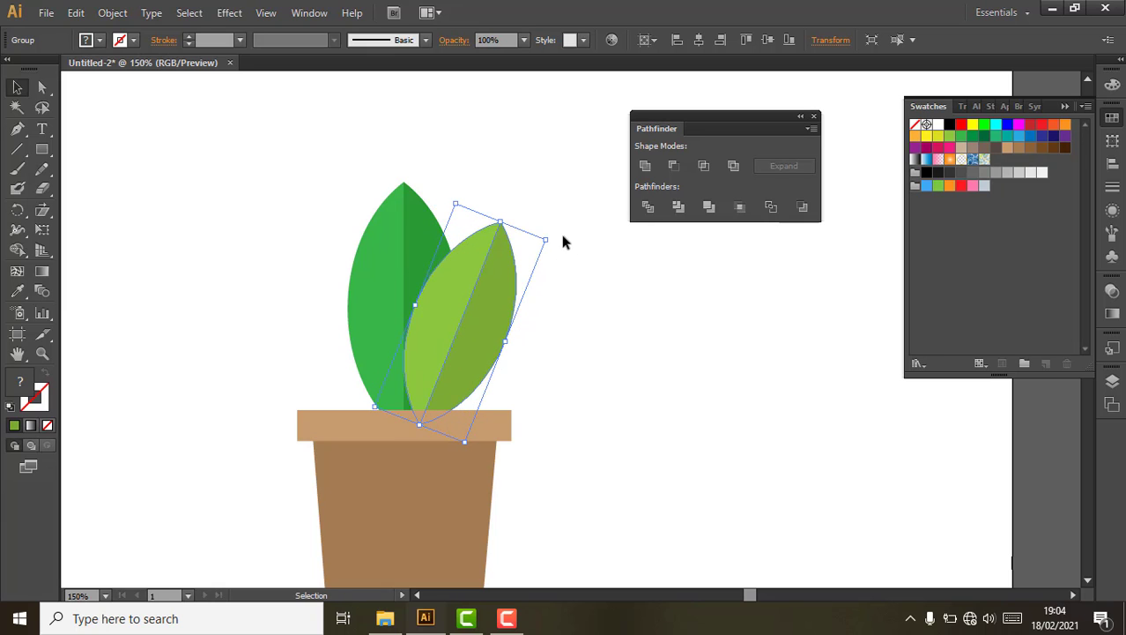
pyautogui.moveTo(553, 236); pyautogui.dragTo(565, 238)
pyautogui.moveTo(488, 317)
pyautogui.mouseDown()
pyautogui.moveTo(497, 324)
pyautogui.moveTo(486, 331)
pyautogui.mouseUp()
pyautogui.click(611, 325)
pyautogui.hotkey('ctrl', 'z')
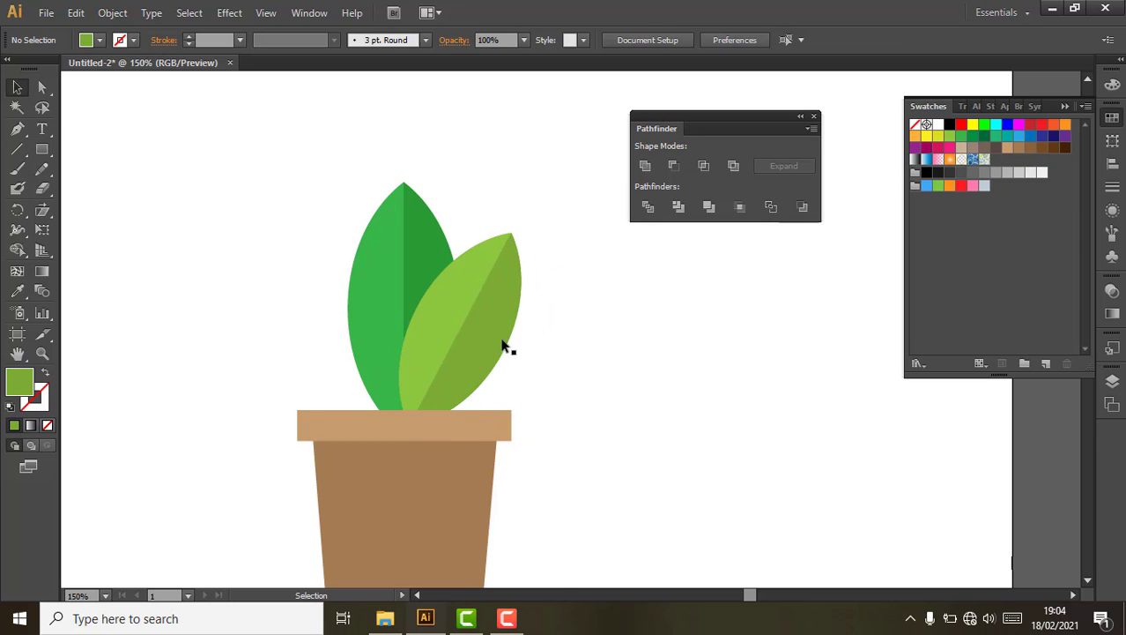
# Create a mirrored copy of the tilted leaf by reflecting it about the vertical axis
pyautogui.click(485, 339)
pyautogui.rightClick(484, 326)
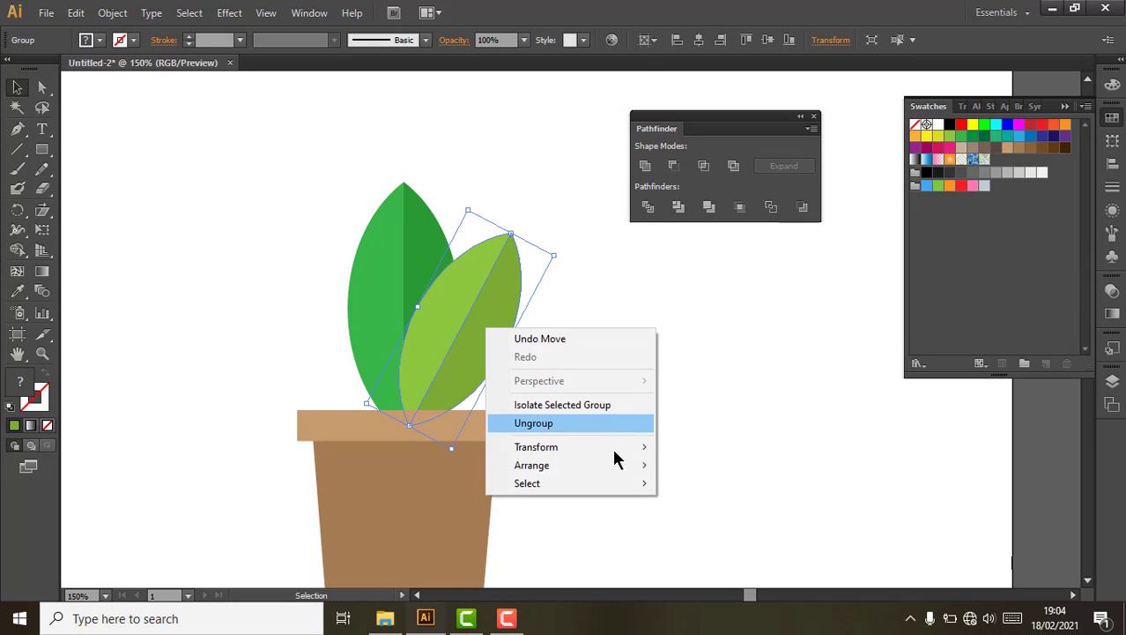
pyautogui.moveTo(615, 451)
pyautogui.click(701, 509)
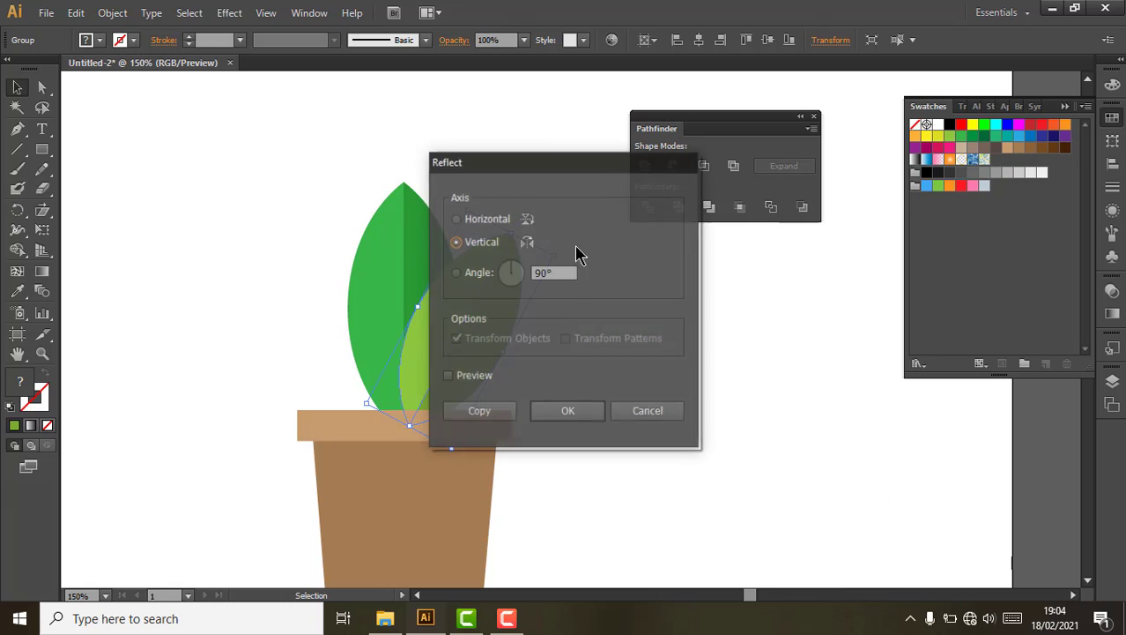
pyautogui.moveTo(490, 167); pyautogui.dragTo(587, 172)
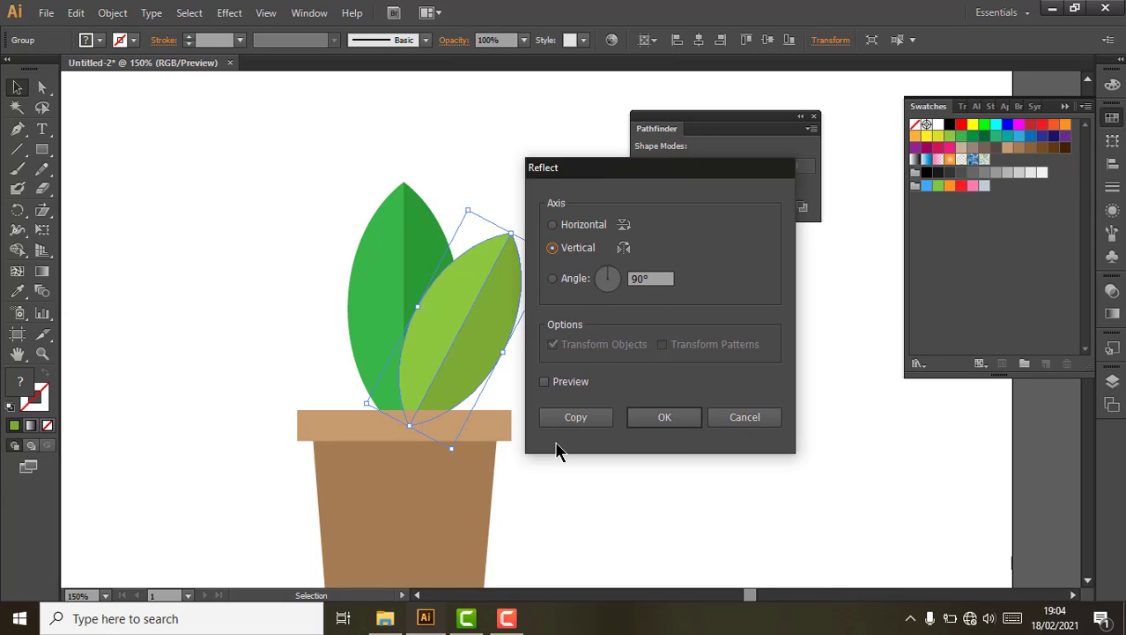
pyautogui.click(545, 382)
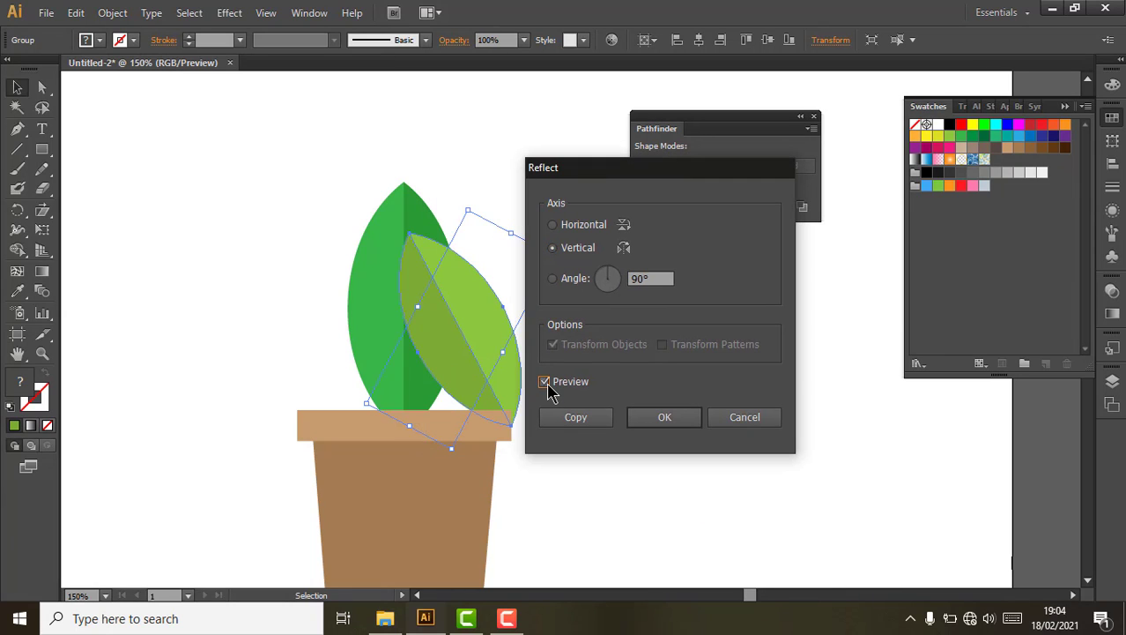
pyautogui.click(582, 421)
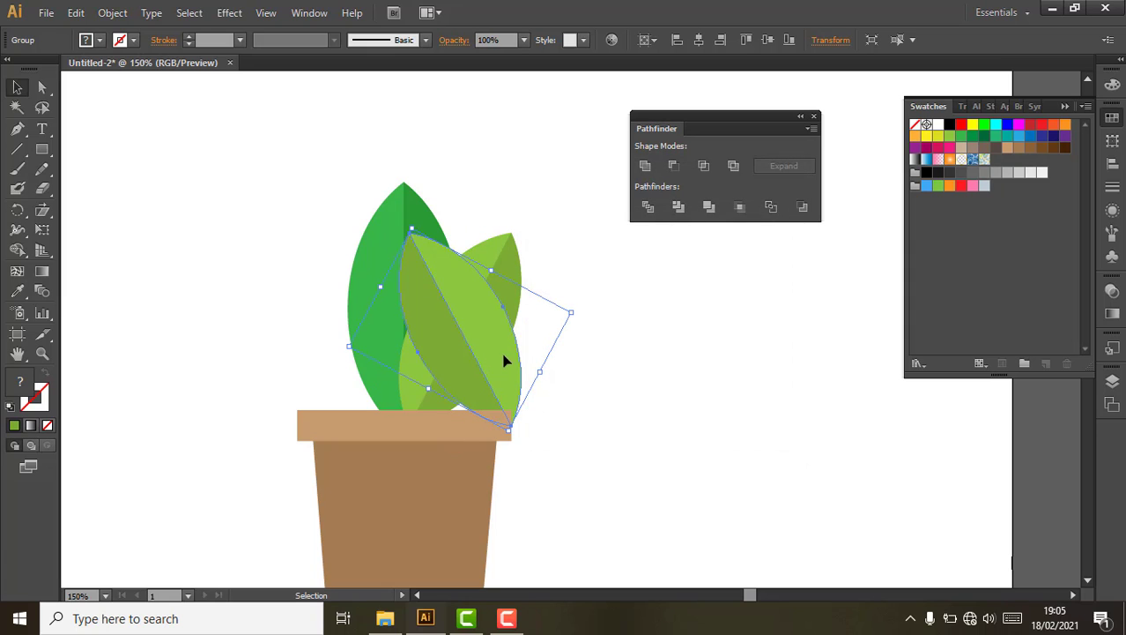
# Move the mirrored leaf to the left of the central leaf, its base meeting the right leaf's at the rim
pyautogui.moveTo(505, 361); pyautogui.dragTo(397, 377)
pyautogui.moveTo(416, 386); pyautogui.dragTo(414, 386)
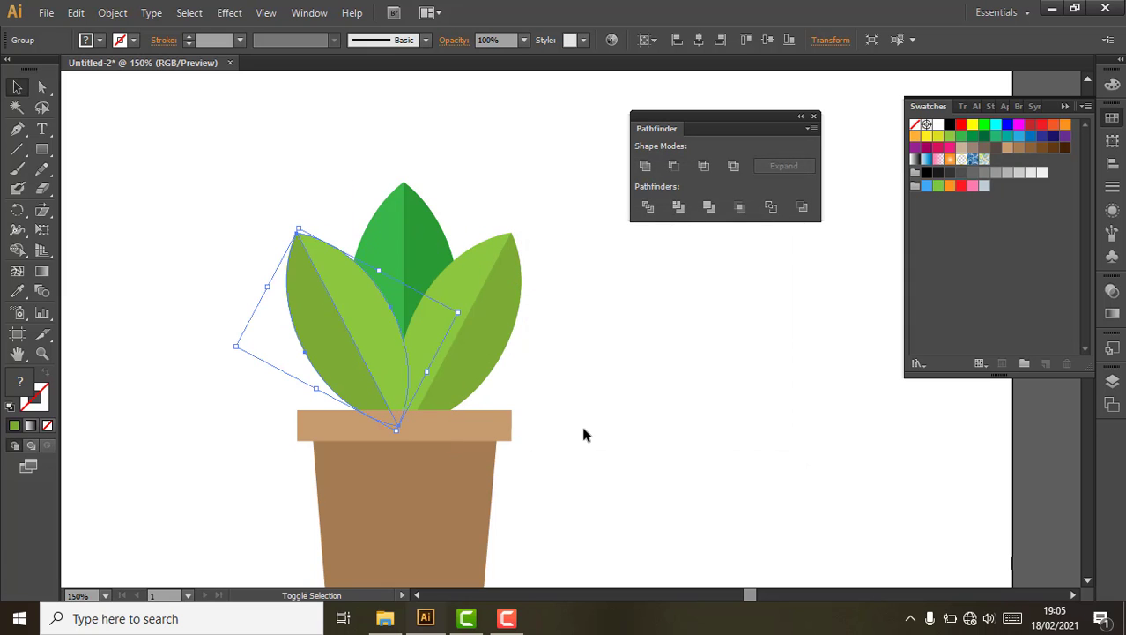
pyautogui.click(582, 428)
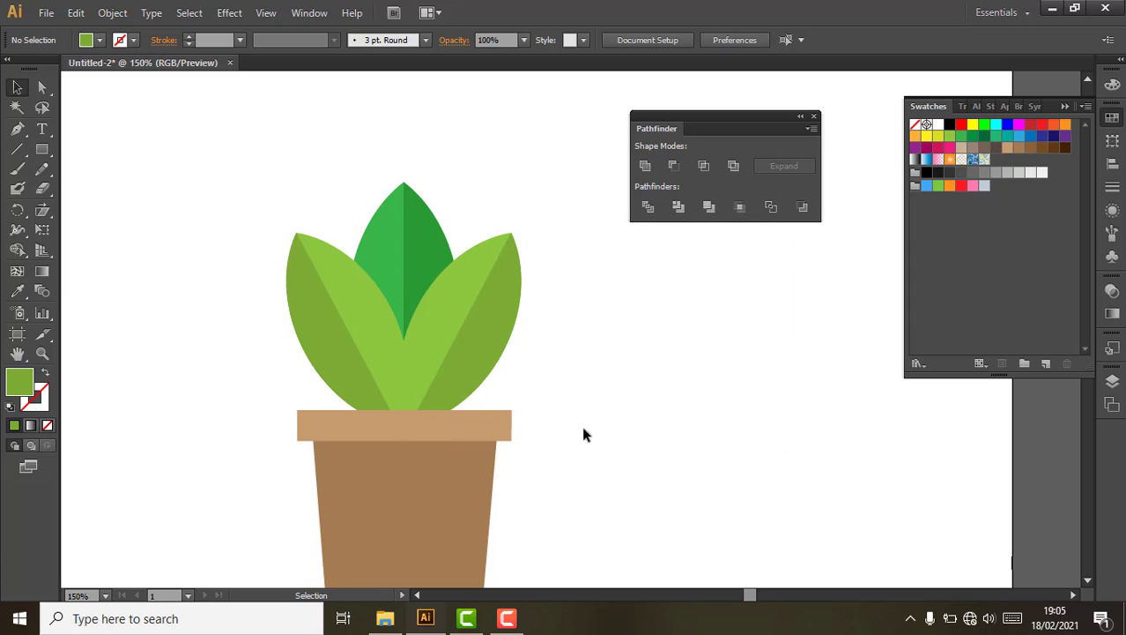
# Rotate the mirrored left leaf half a turn so its darker half faces the central leaf
pyautogui.click(348, 323)
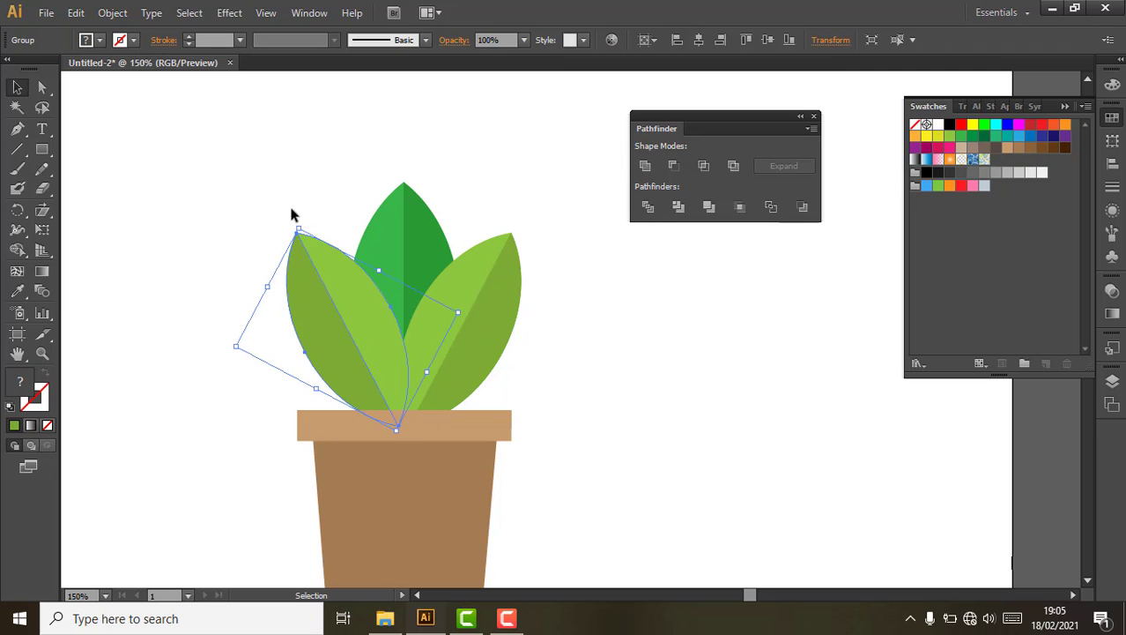
pyautogui.moveTo(293, 219); pyautogui.dragTo(435, 498)
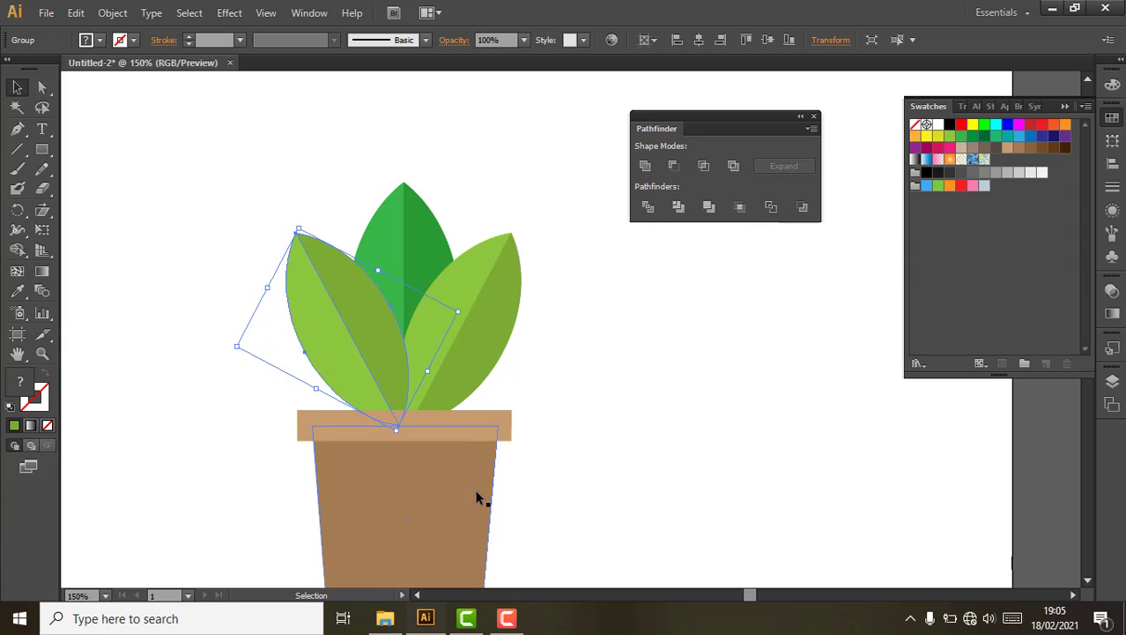
pyautogui.click(621, 434)
# Bring the right tilted leaf to the front so it overlaps the left leaf
pyautogui.click(466, 319)
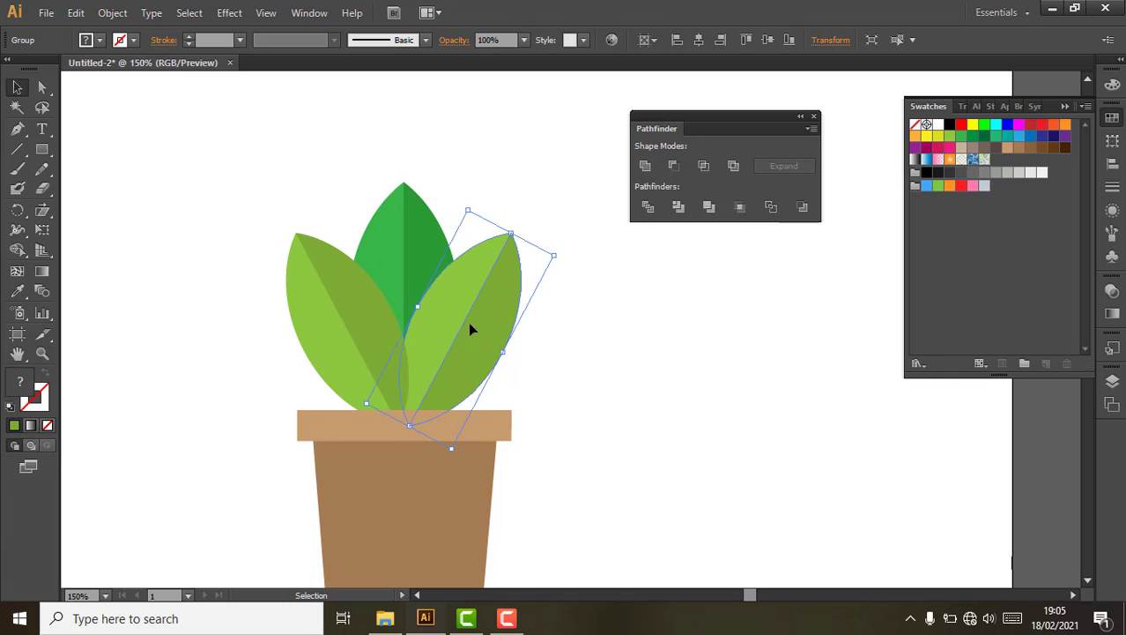
pyautogui.rightClick(469, 323)
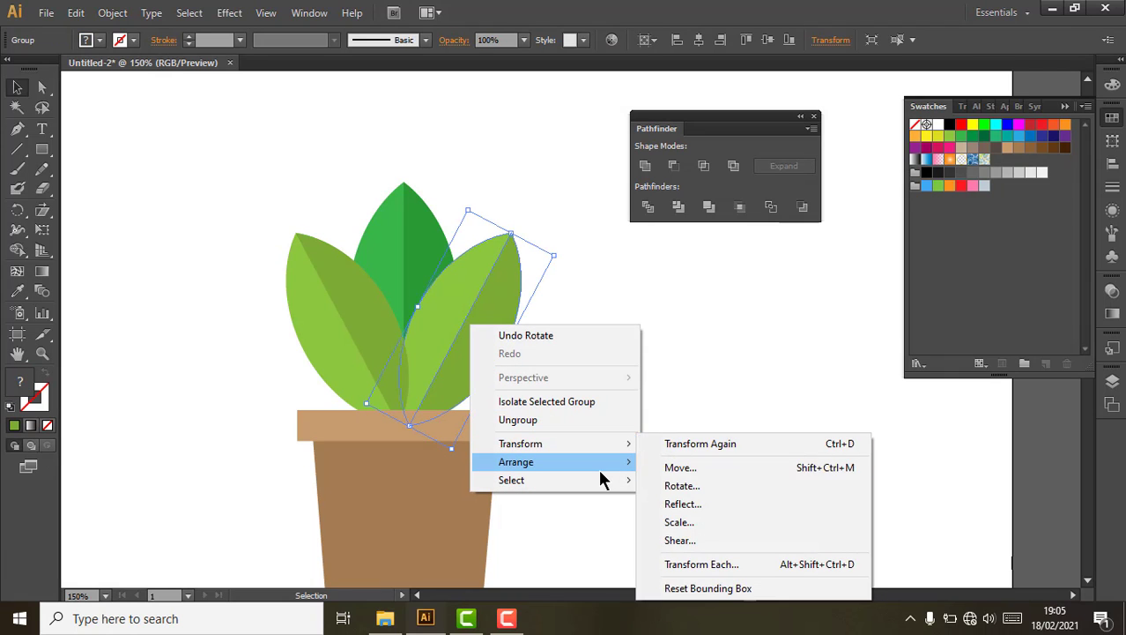
pyautogui.moveTo(607, 464)
pyautogui.click(663, 462)
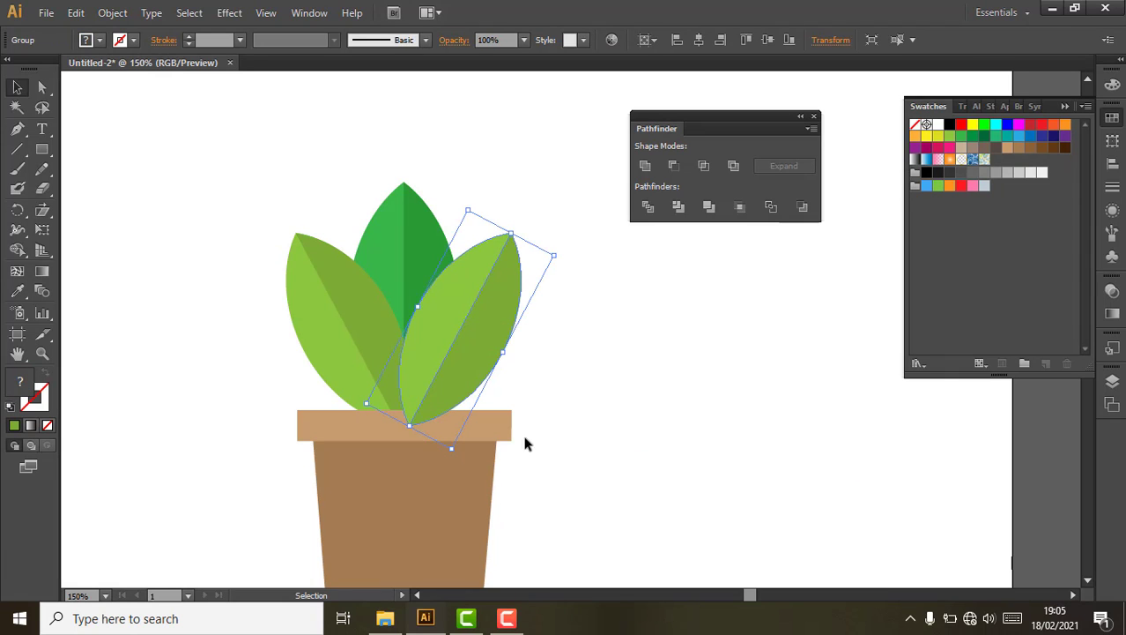
# Bring the pot group to the front so its rim covers the bases of the leaves
pyautogui.scroll(-1, 590, 493)
pyautogui.click(494, 451)
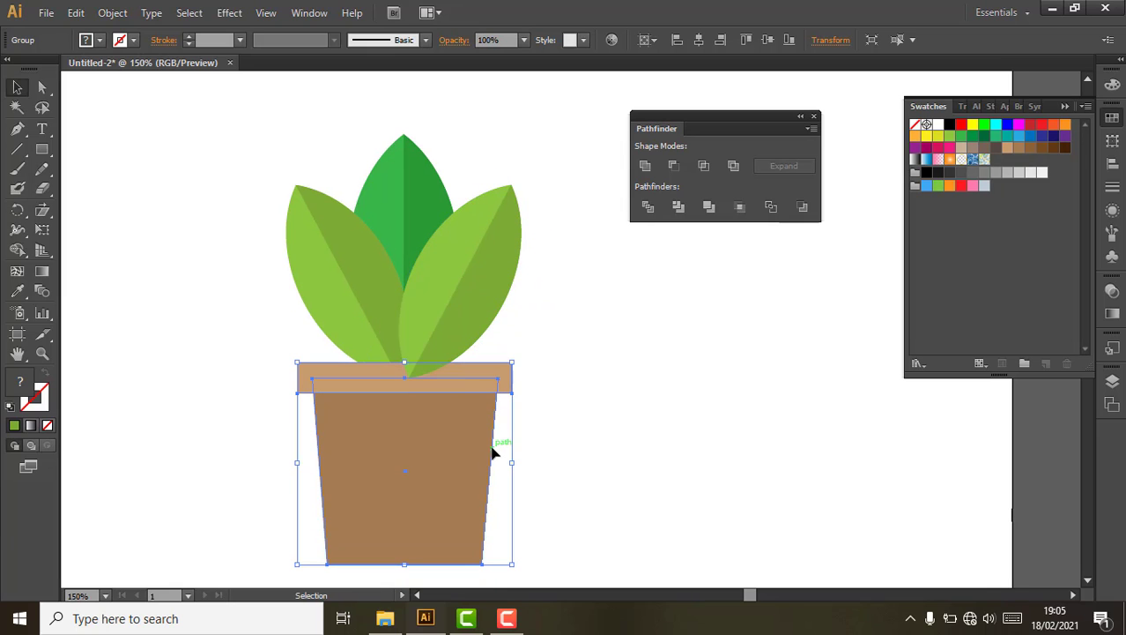
pyautogui.rightClick(493, 451)
pyautogui.moveTo(617, 424)
pyautogui.click(693, 428)
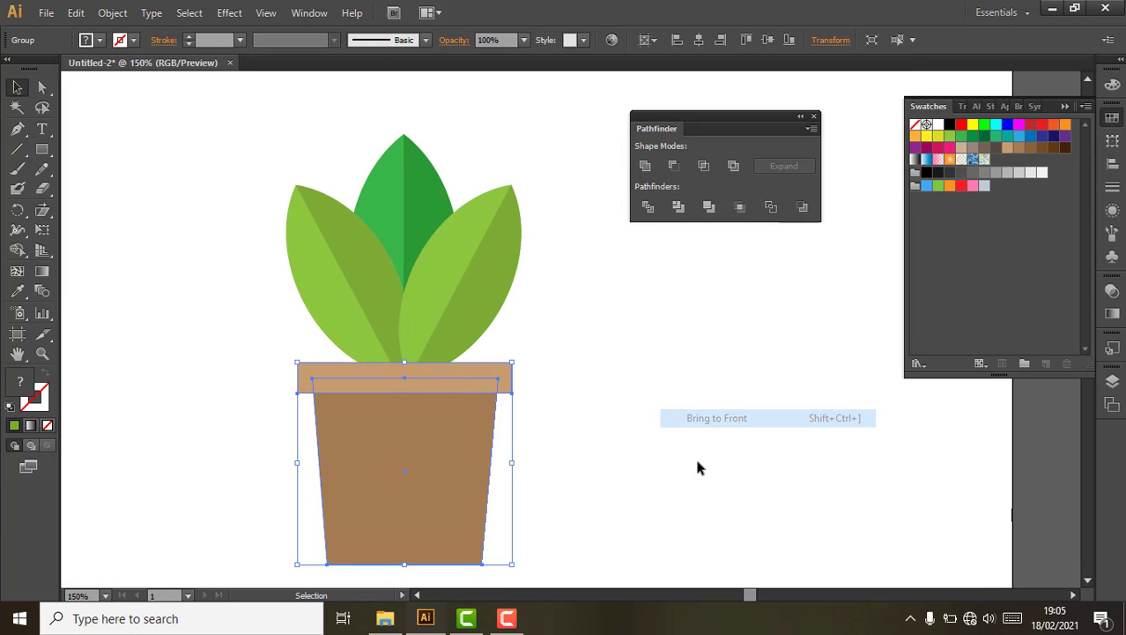
pyautogui.click(593, 427)
# Enlarge the central dark green leaf upward and shift it slightly left to recentre it between the side leaves
pyautogui.scroll(2, 594, 441)
pyautogui.scroll(3, 595, 446)
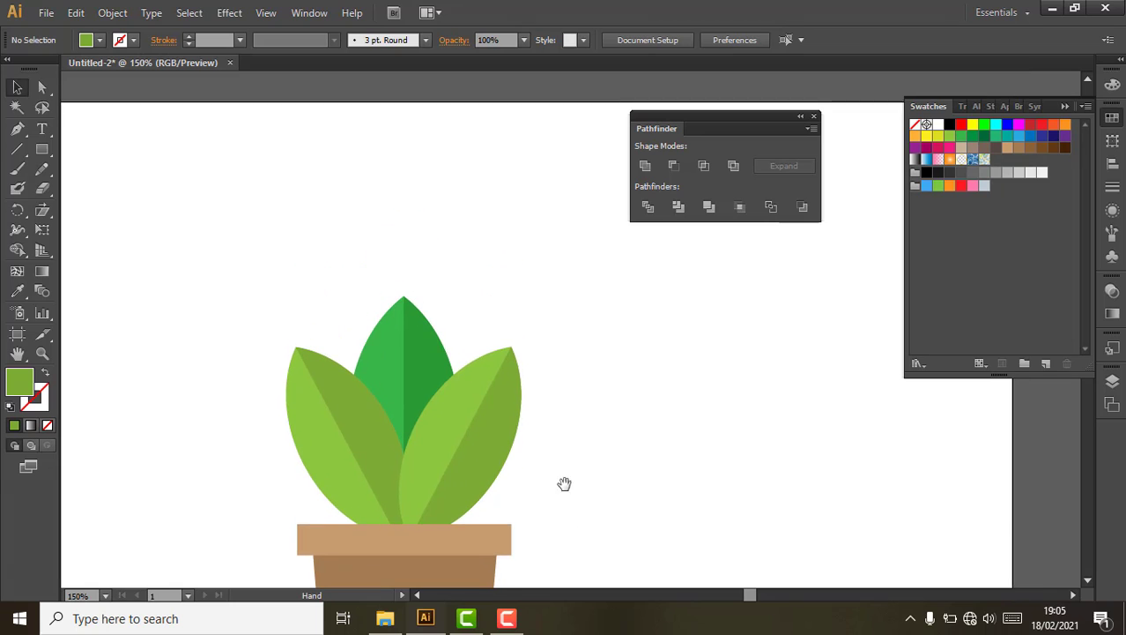
pyautogui.click(453, 365)
pyautogui.click(504, 410)
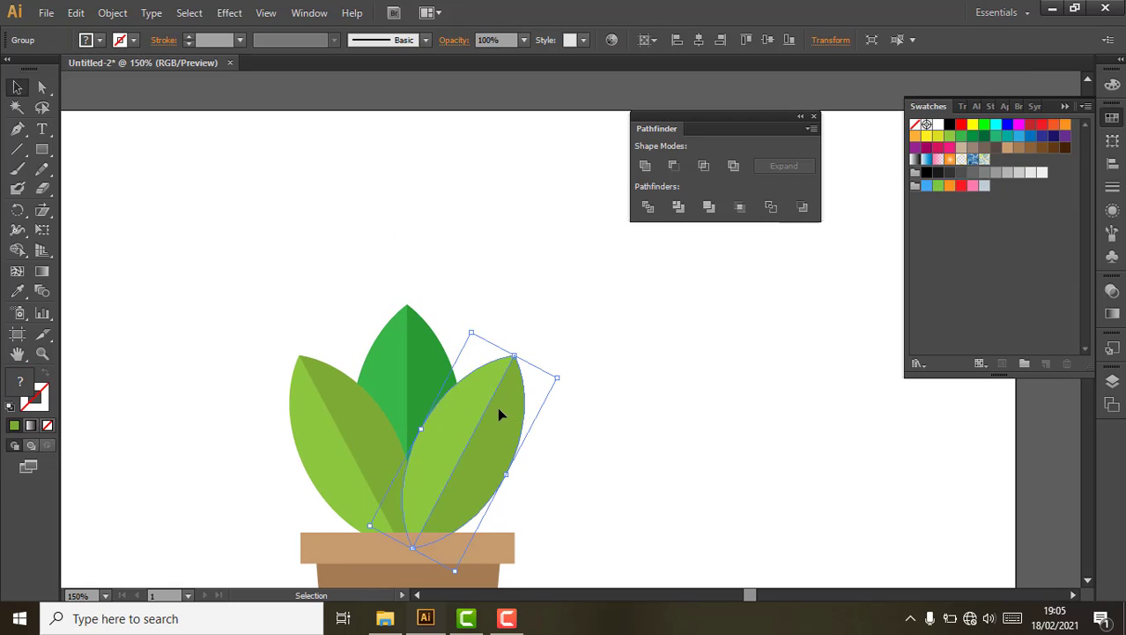
pyautogui.click(428, 354)
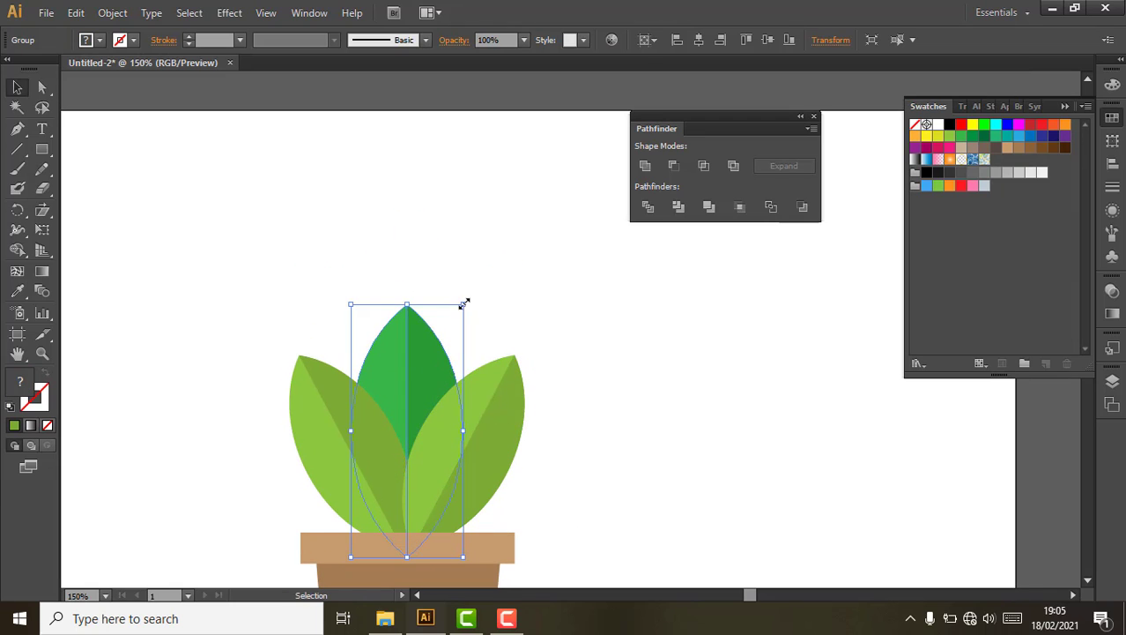
pyautogui.moveTo(464, 304); pyautogui.dragTo(476, 278)
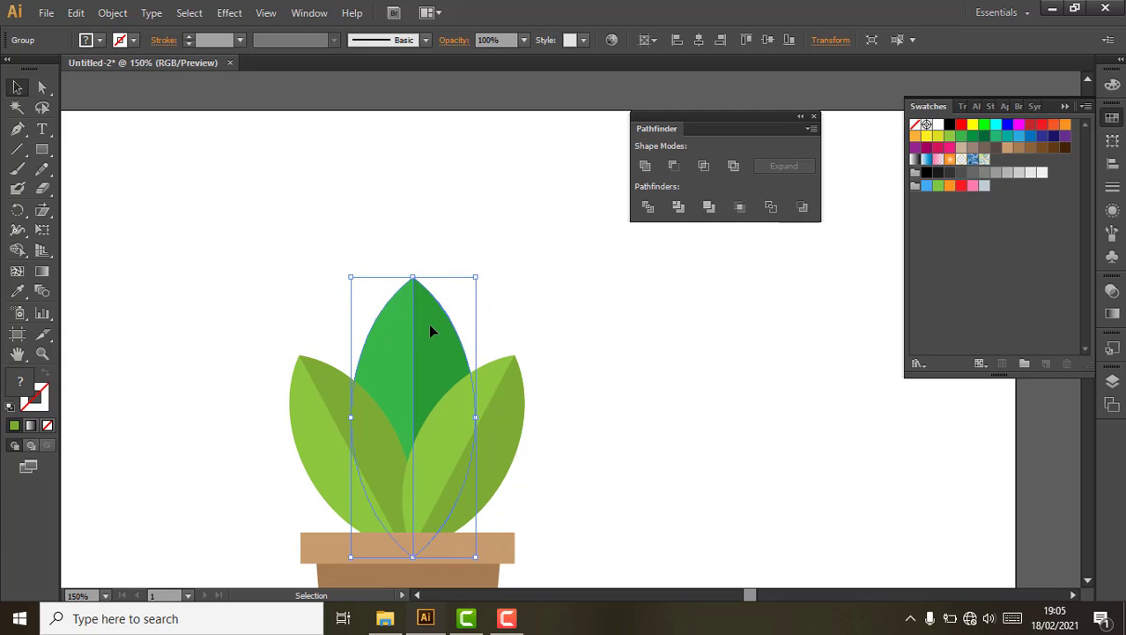
pyautogui.moveTo(431, 330); pyautogui.dragTo(426, 331)
# Recolour the left half of the right leaf by sampling the central leaf's green and lightening it to #4fd35b
pyautogui.click(451, 433)
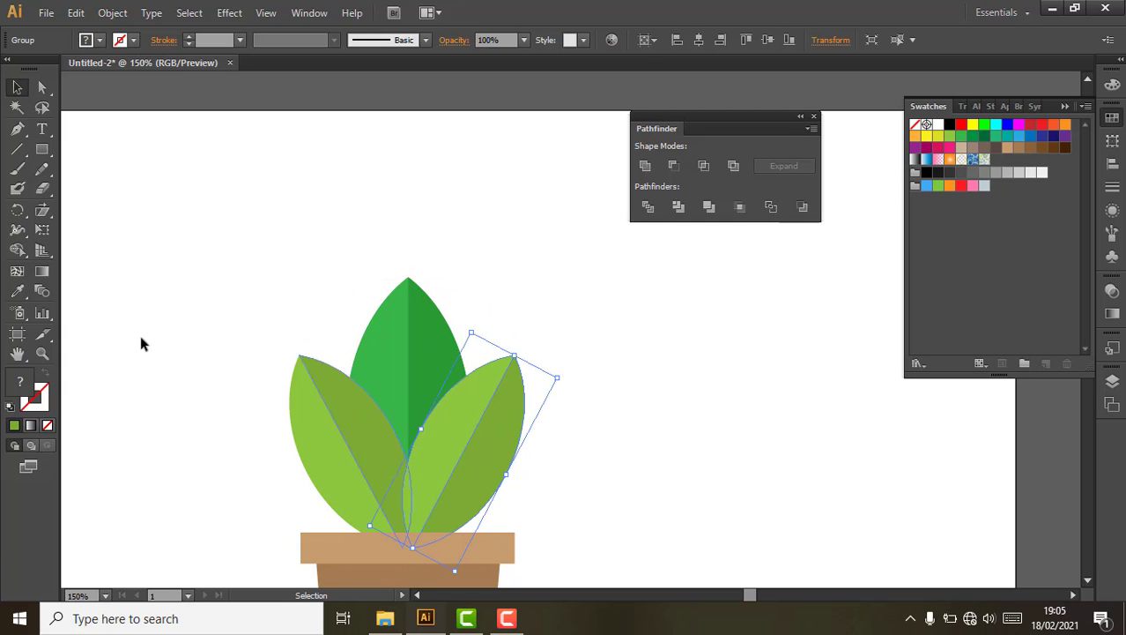
pyautogui.press('a')
pyautogui.click(477, 403)
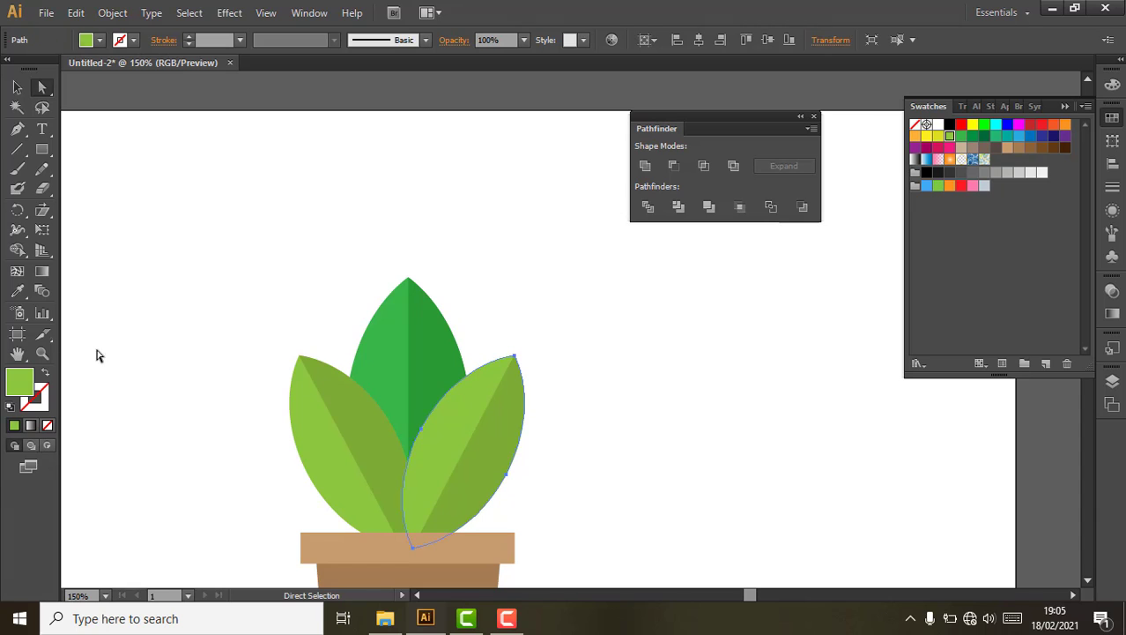
pyautogui.click(17, 291)
pyautogui.click(365, 349)
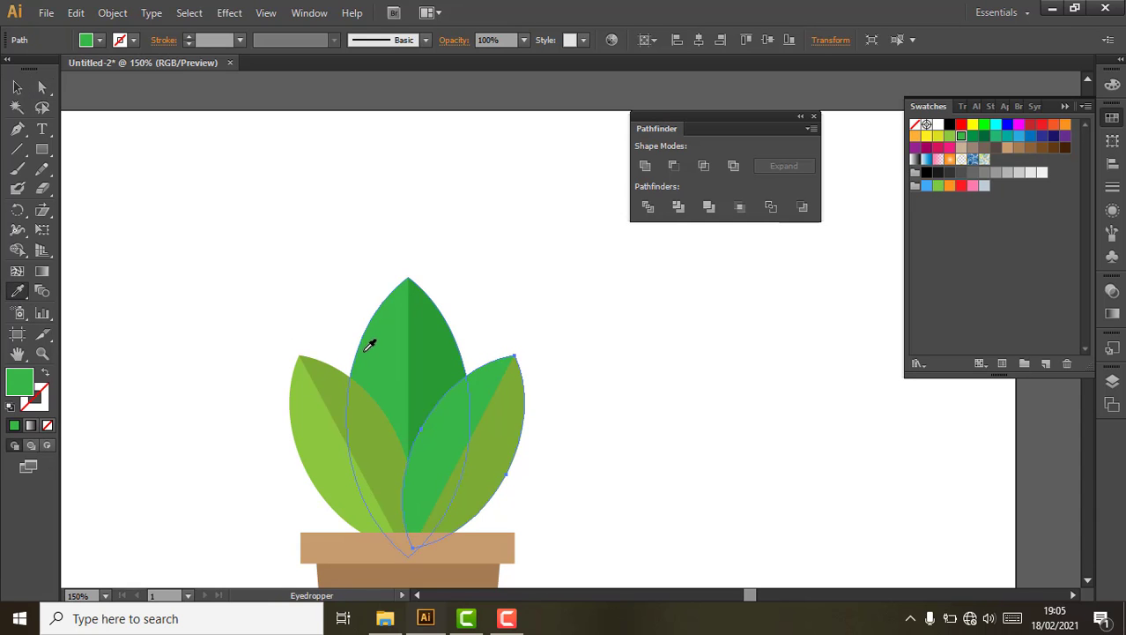
pyautogui.doubleClick(22, 387)
pyautogui.click(480, 248)
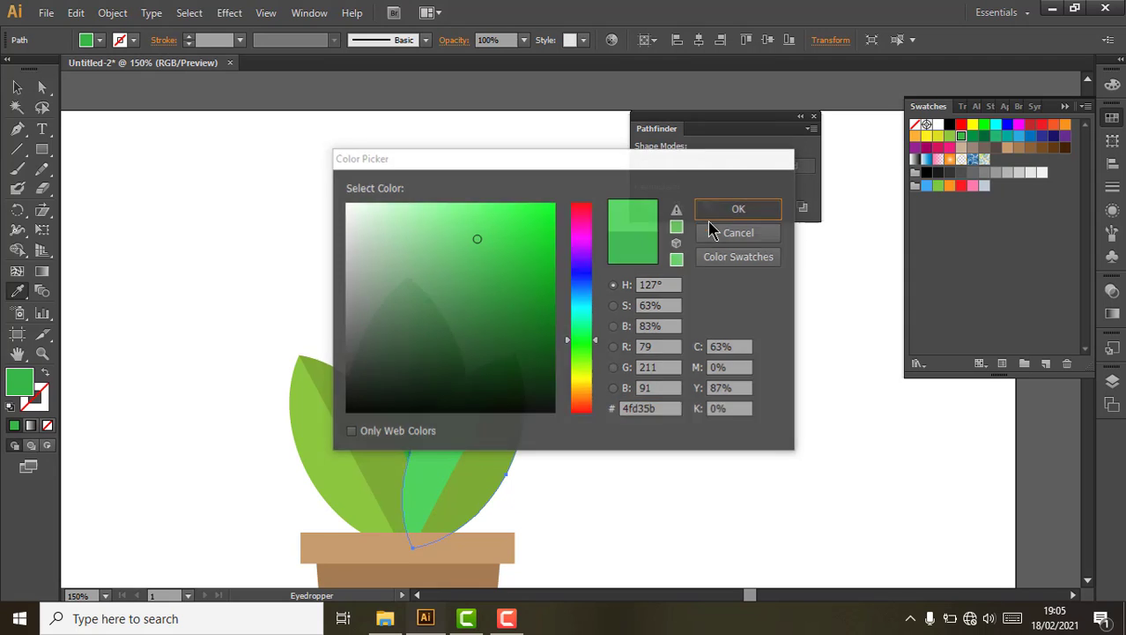
pyautogui.click(738, 209)
# Recolour the right half of the right leaf by sampling its other half's green and picking a darker shade
pyautogui.press('a')
pyautogui.click(491, 436)
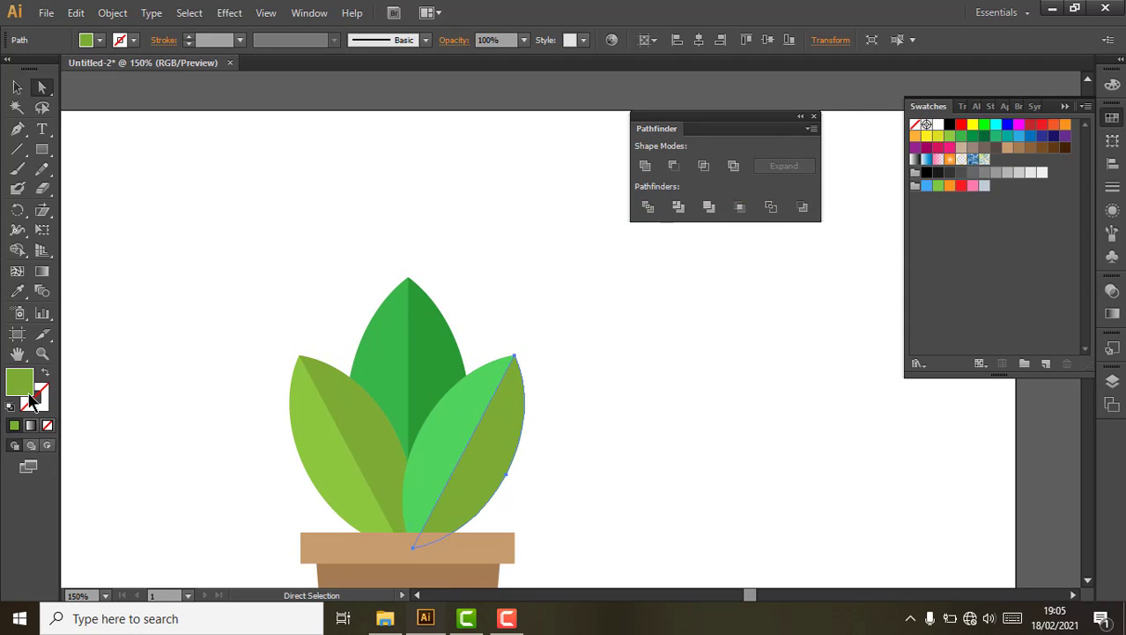
pyautogui.click(17, 290)
pyautogui.click(467, 414)
pyautogui.press('a')
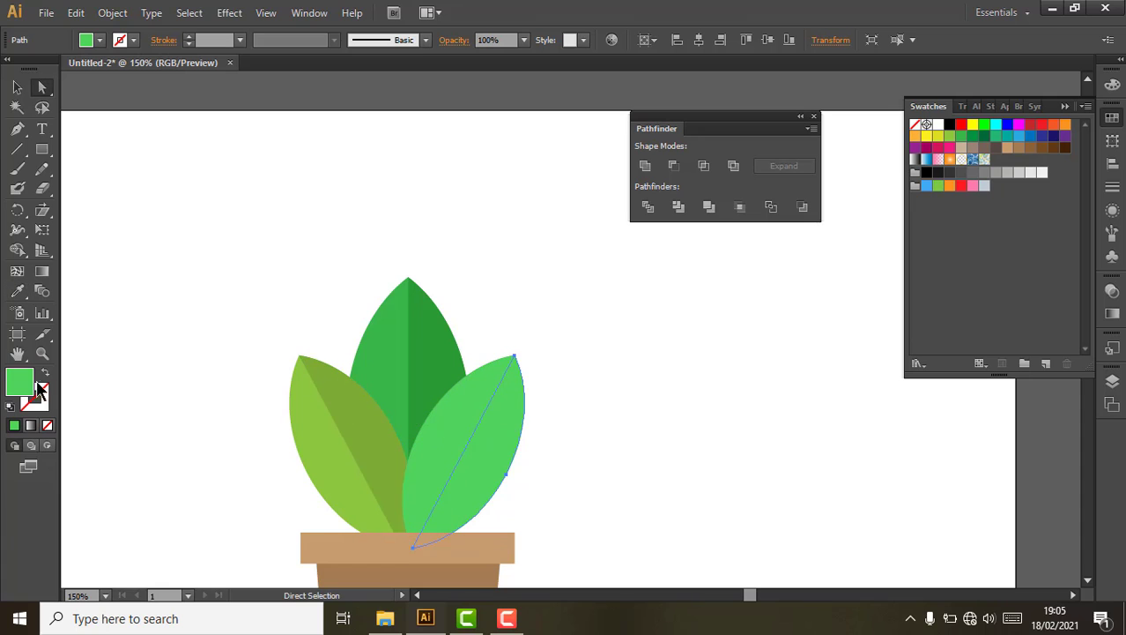
pyautogui.doubleClick(27, 386)
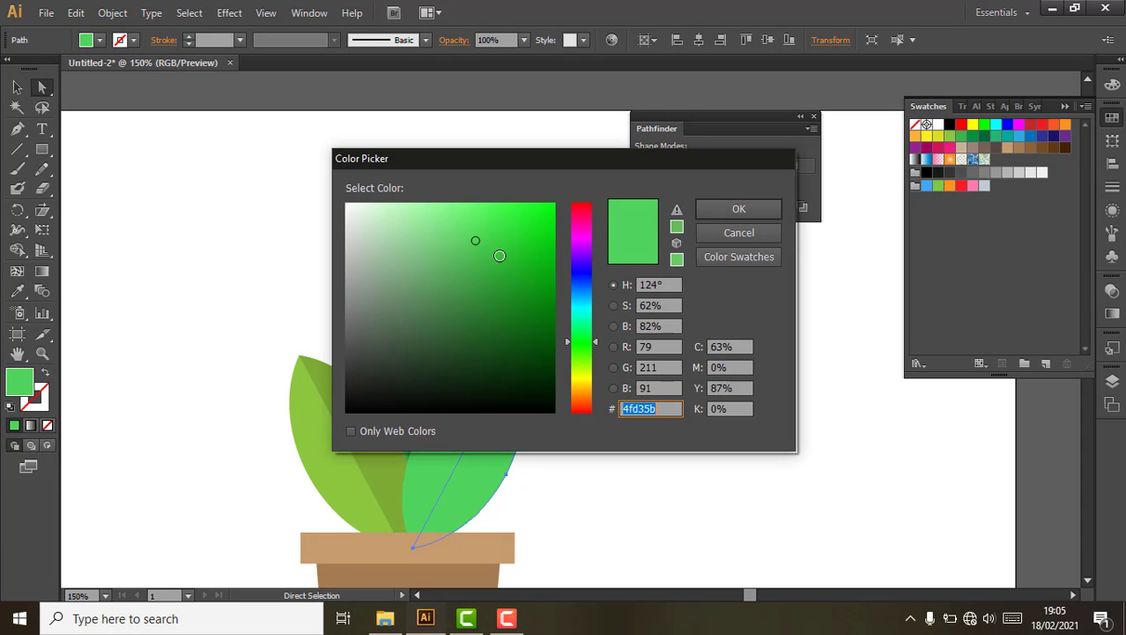
pyautogui.click(730, 209)
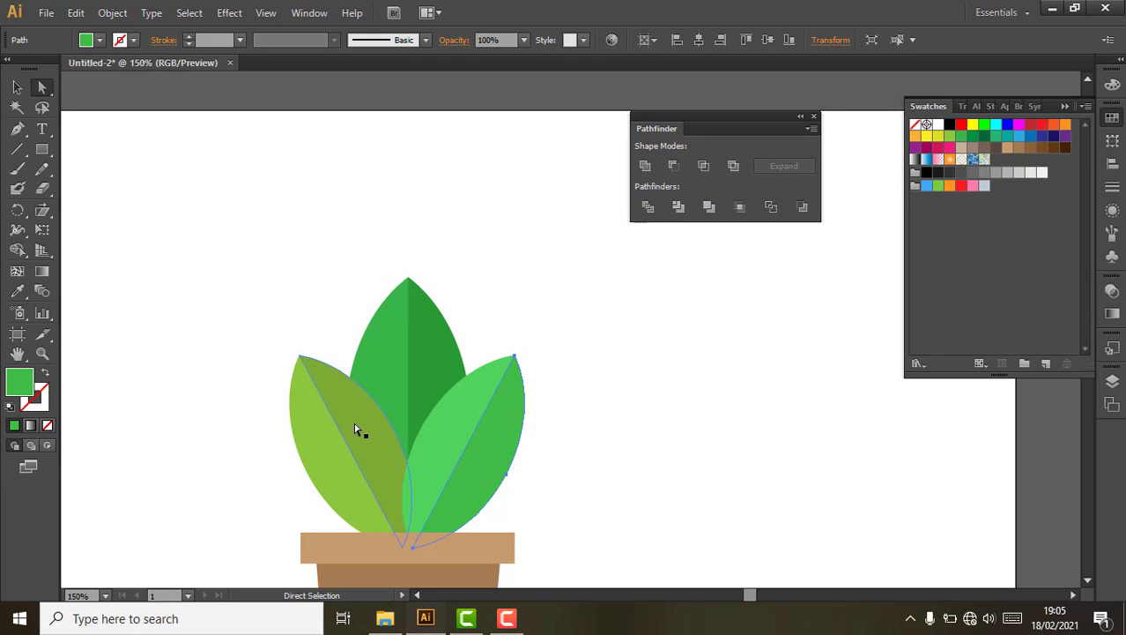
# Recolour both halves of the left leaf with the right leaf's greens, lighter outside and darker inside
pyautogui.click(328, 438)
pyautogui.click(17, 290)
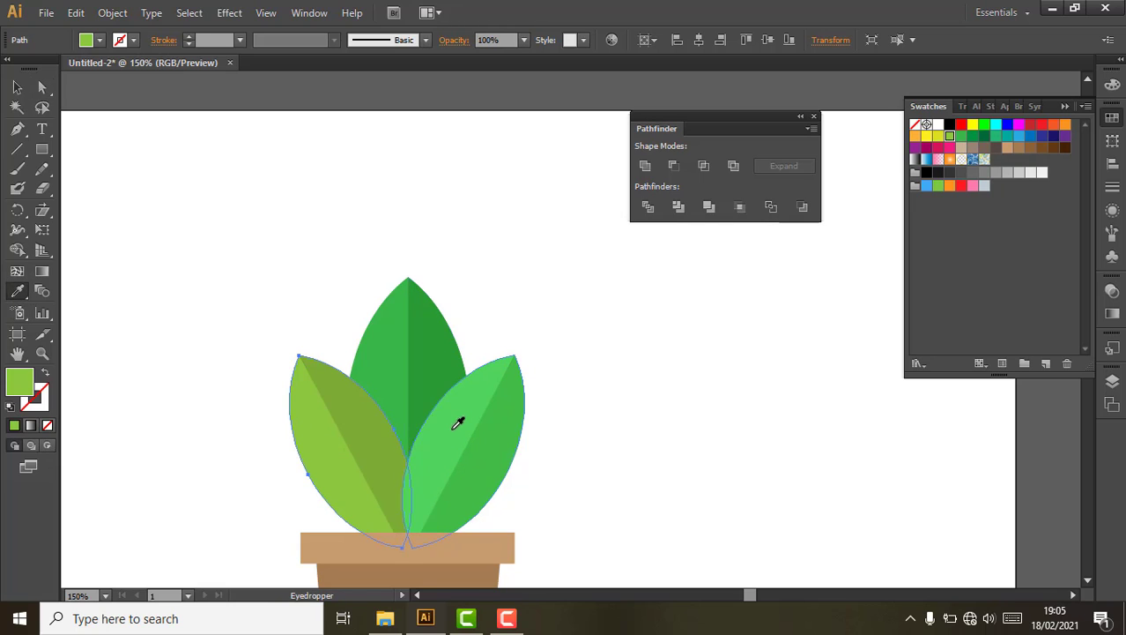
pyautogui.keyDown('ctrl'); pyautogui.click(365, 428); pyautogui.keyUp('ctrl')
pyautogui.keyDown('ctrl'); pyautogui.keyDown('shift'); pyautogui.click(492, 441); pyautogui.keyUp('shift'); pyautogui.keyUp('ctrl')
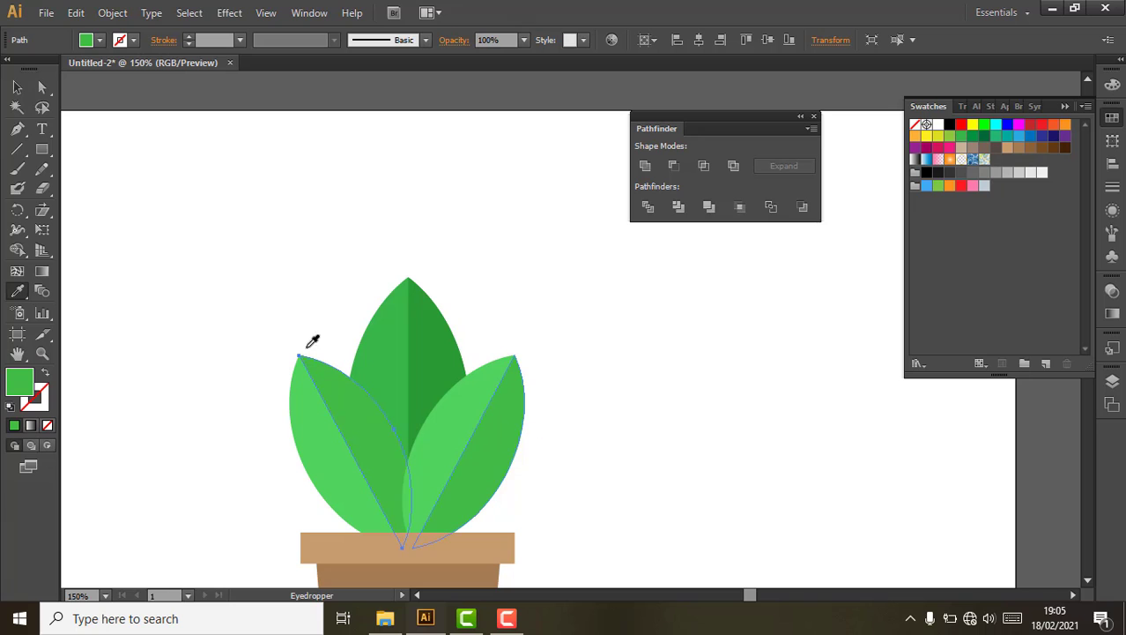
pyautogui.click(17, 87)
pyautogui.hotkey('ctrl', '-')
pyautogui.hotkey('ctrl', '-')
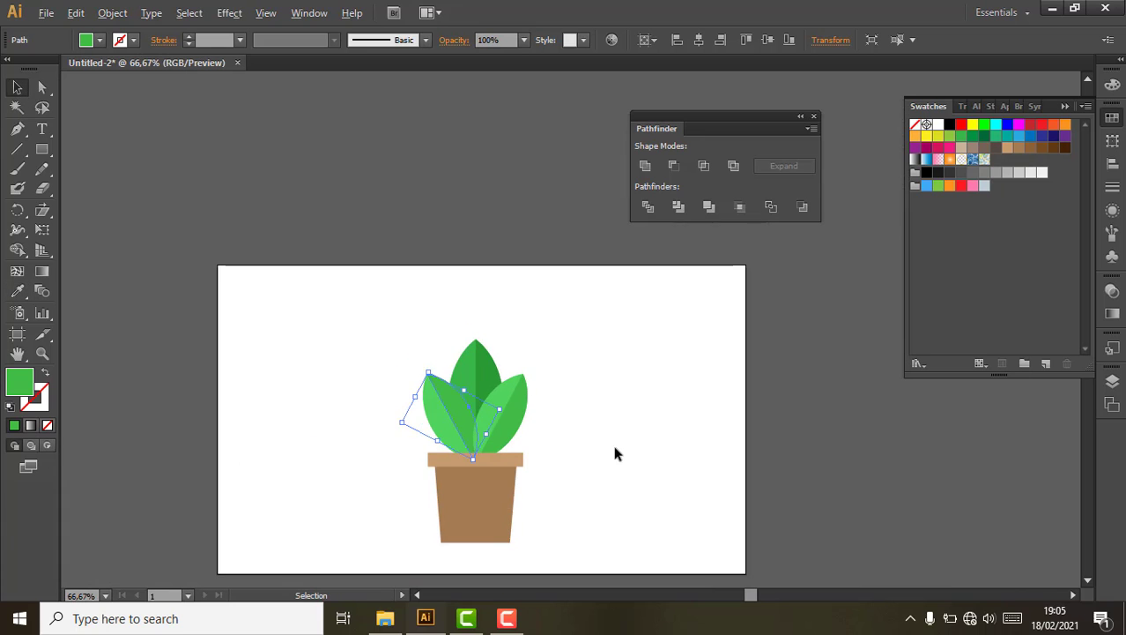
# Select all three leaves together and combine them into one group
pyautogui.click(612, 440)
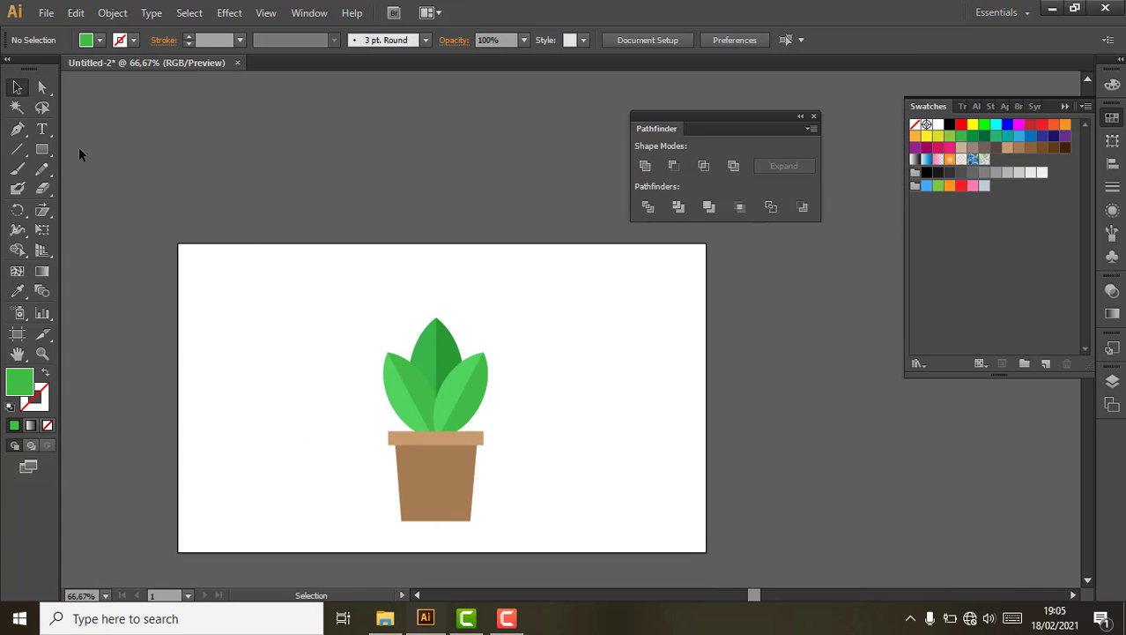
pyautogui.moveTo(530, 468); pyautogui.dragTo(377, 388)
pyautogui.click(585, 442)
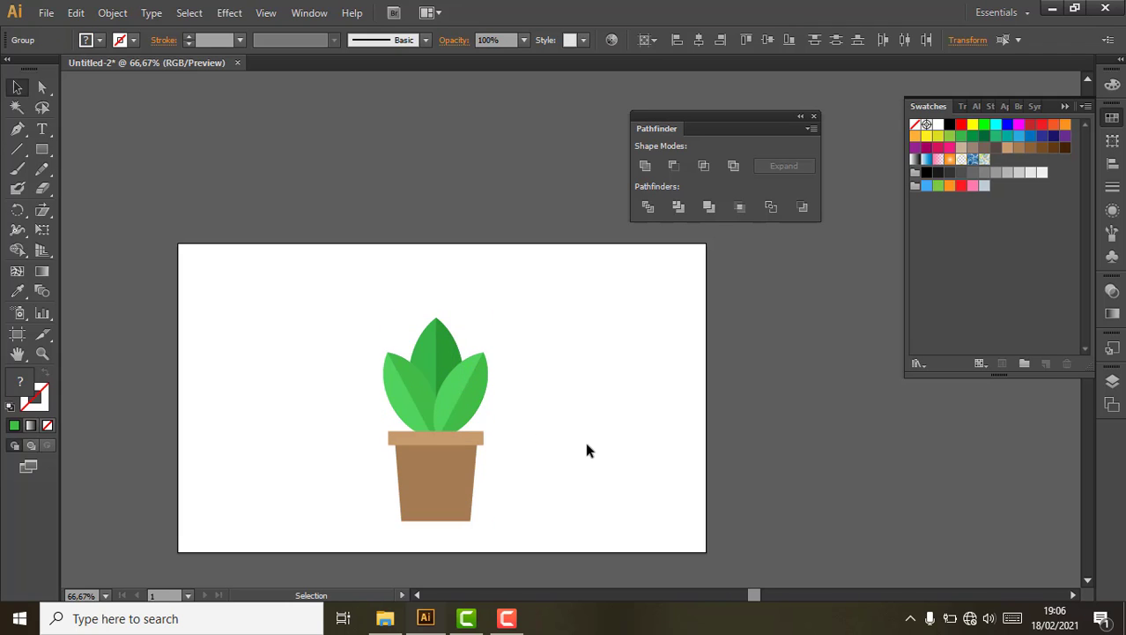
pyautogui.moveTo(564, 384); pyautogui.dragTo(396, 334)
pyautogui.rightClick(441, 360)
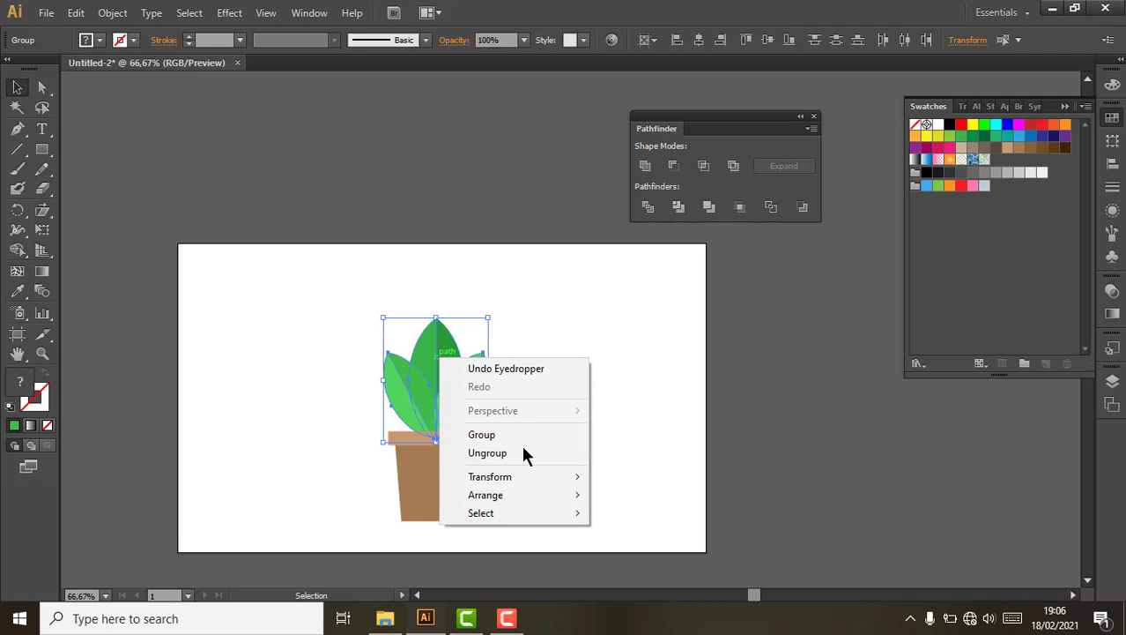
pyautogui.click(506, 437)
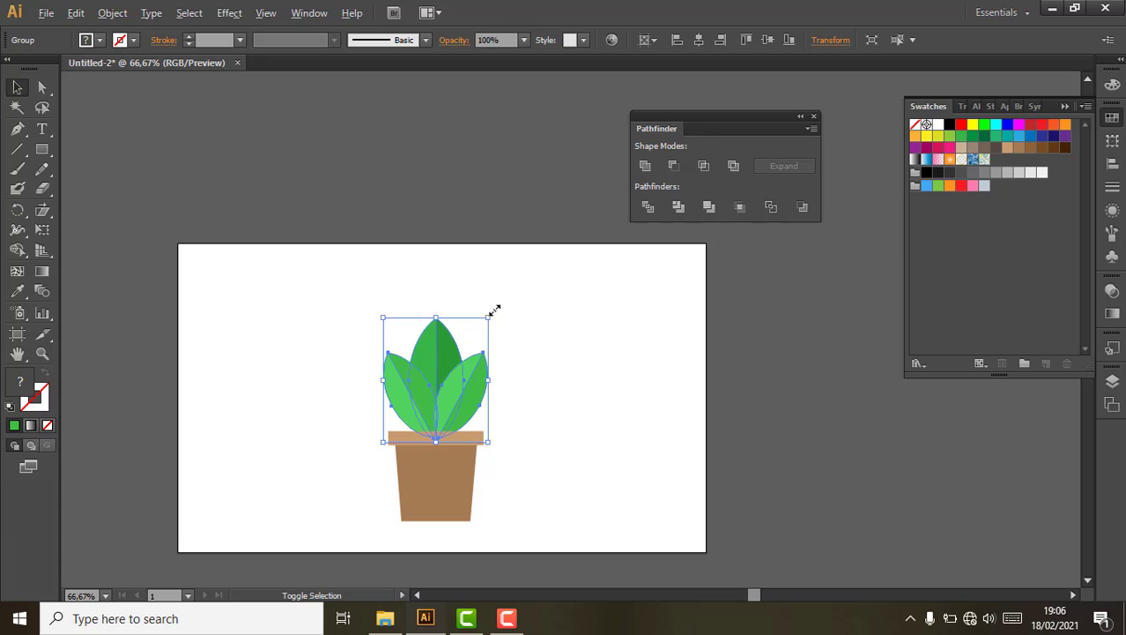
# Resize the leaf group proportionally around its centre until it is as wide as the pot's rim
pyautogui.moveTo(495, 309); pyautogui.dragTo(502, 296)
pyautogui.click(530, 454)
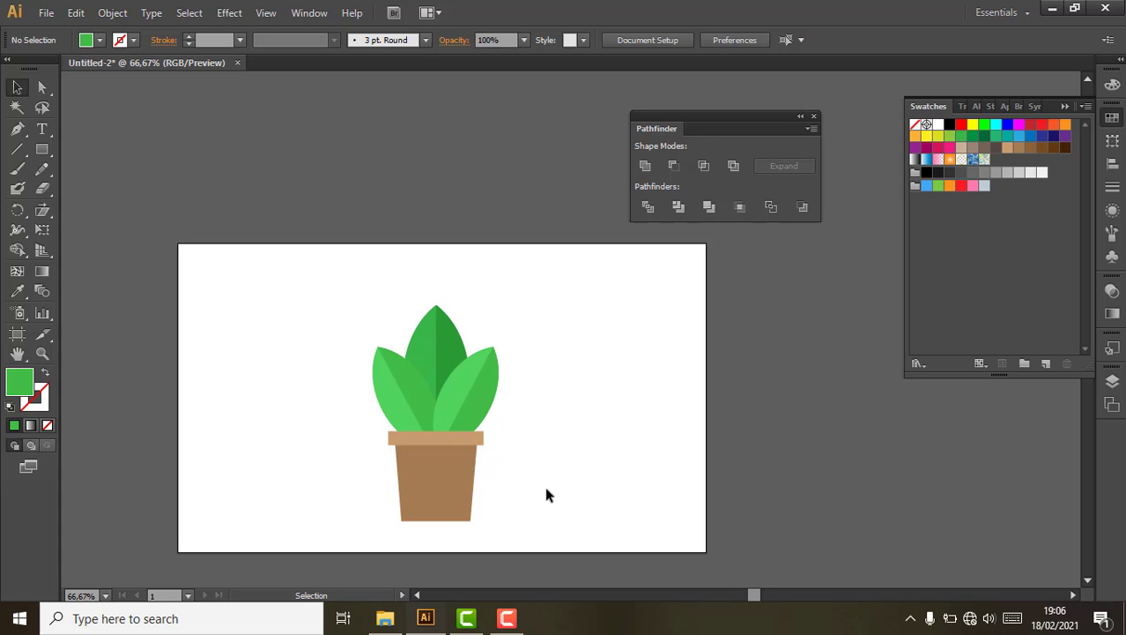
pyautogui.click(460, 400)
pyautogui.moveTo(501, 303); pyautogui.dragTo(487, 319)
pyautogui.hotkey('ctrl', 'shift', 'a')
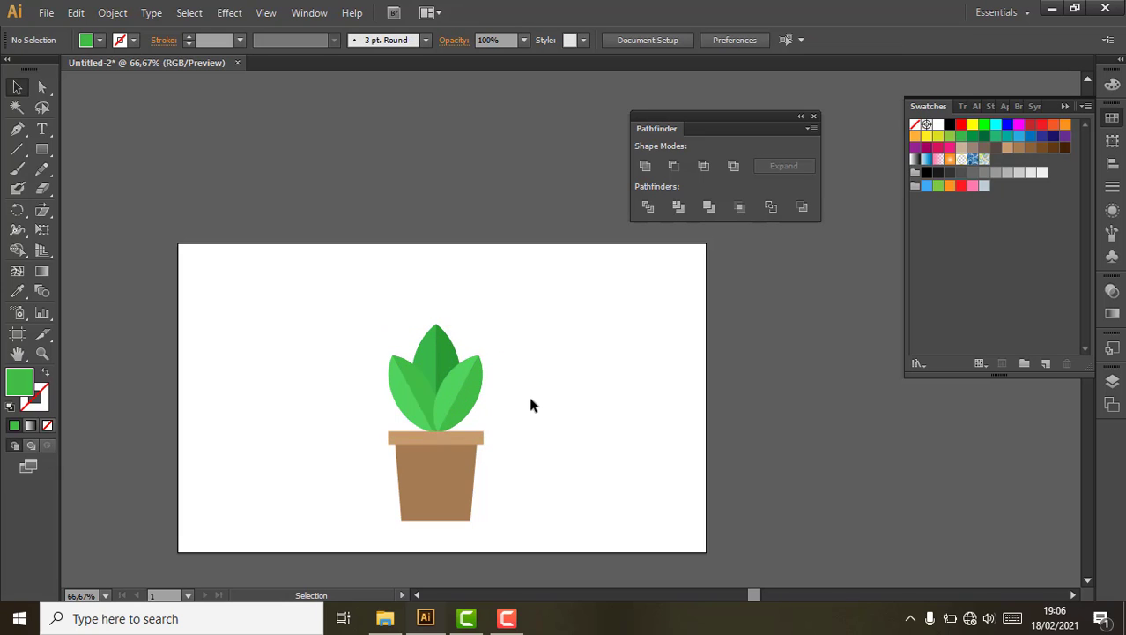
# Scale the whole potted plant down proportionally around its centre to roughly 60% of its size
pyautogui.click(444, 394)
pyautogui.click(477, 405)
pyautogui.click(443, 393)
pyautogui.moveTo(443, 393); pyautogui.dragTo(471, 364)
pyautogui.click(538, 410)
pyautogui.scroll(2, 460, 483)
pyautogui.click(538, 462)
pyautogui.scroll(-2, 538, 462)
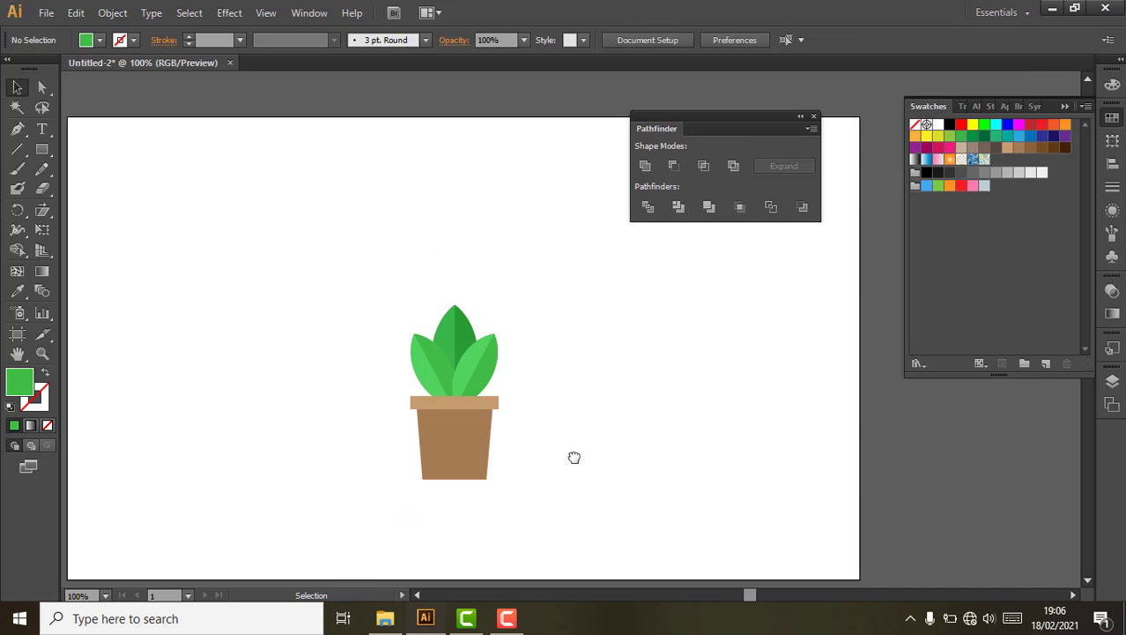
# Align the leaf group and the pot group on a common vertical axis with Horizontal Align Center
pyautogui.moveTo(526, 479); pyautogui.dragTo(413, 375)
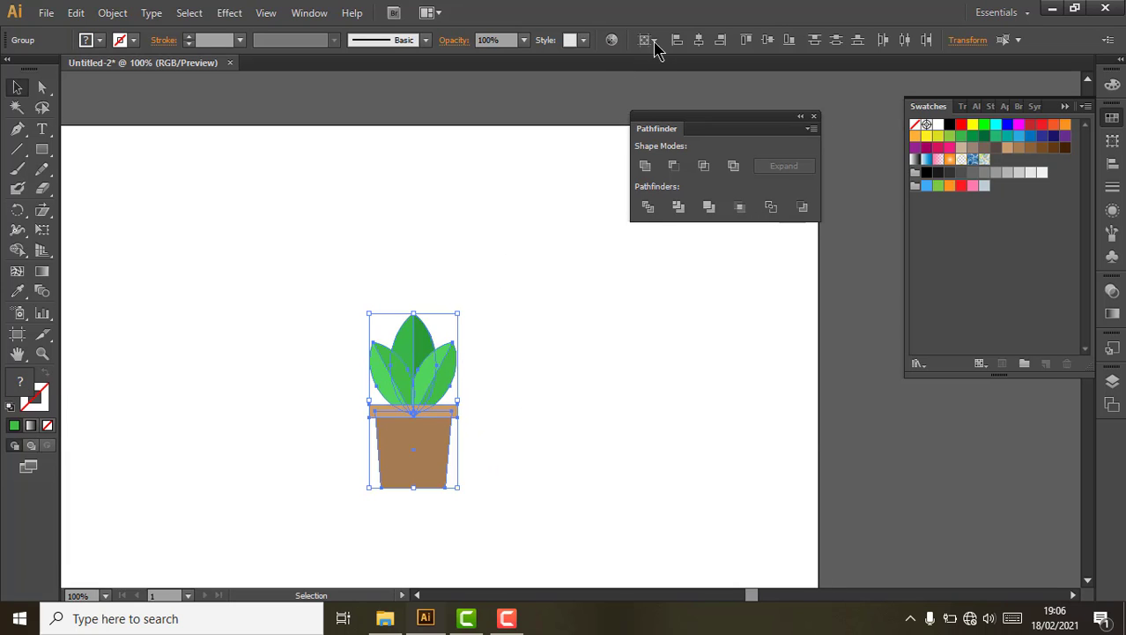
pyautogui.click(699, 40)
pyautogui.click(508, 437)
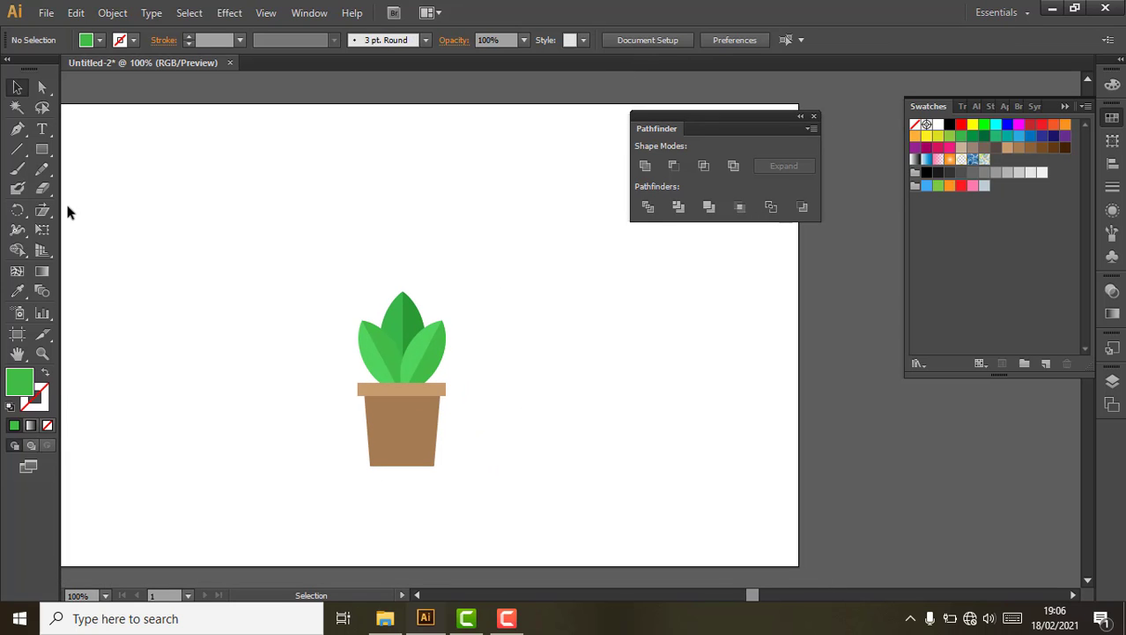
pyautogui.click(16, 149)
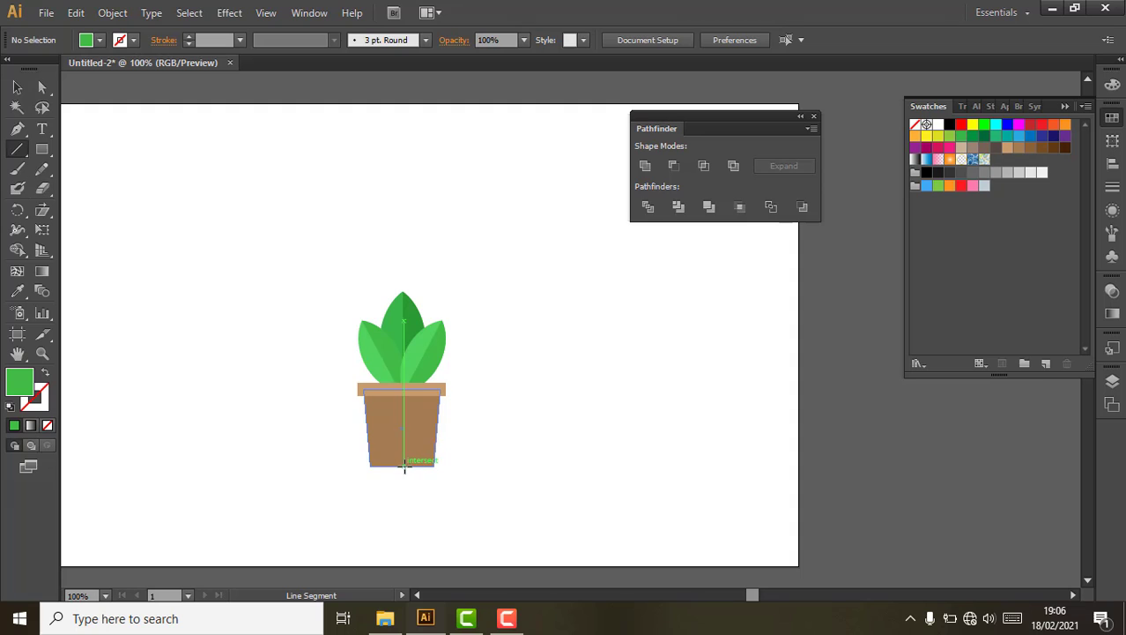
pyautogui.scroll(1, 403, 467)
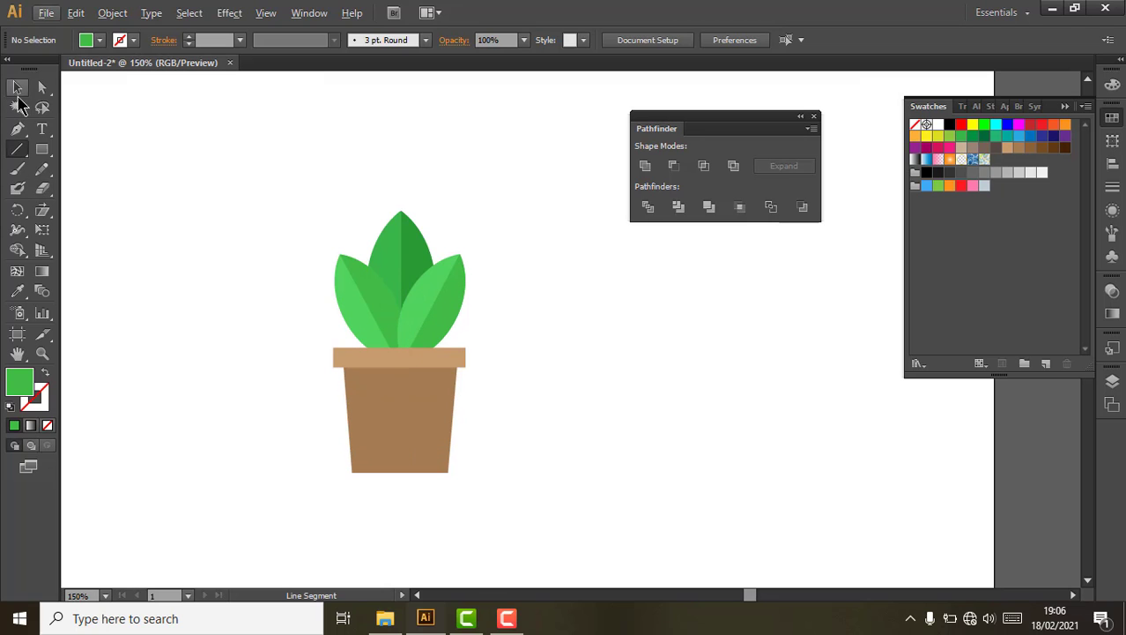
pyautogui.click(17, 88)
# Isolate the pot group and place a duplicate of the pot's body in the empty area to the pot's right
pyautogui.scroll(1, 303, 221)
pyautogui.scroll(-2, 443, 327)
pyautogui.hscroll(2, 365, 334)
pyautogui.click(350, 348)
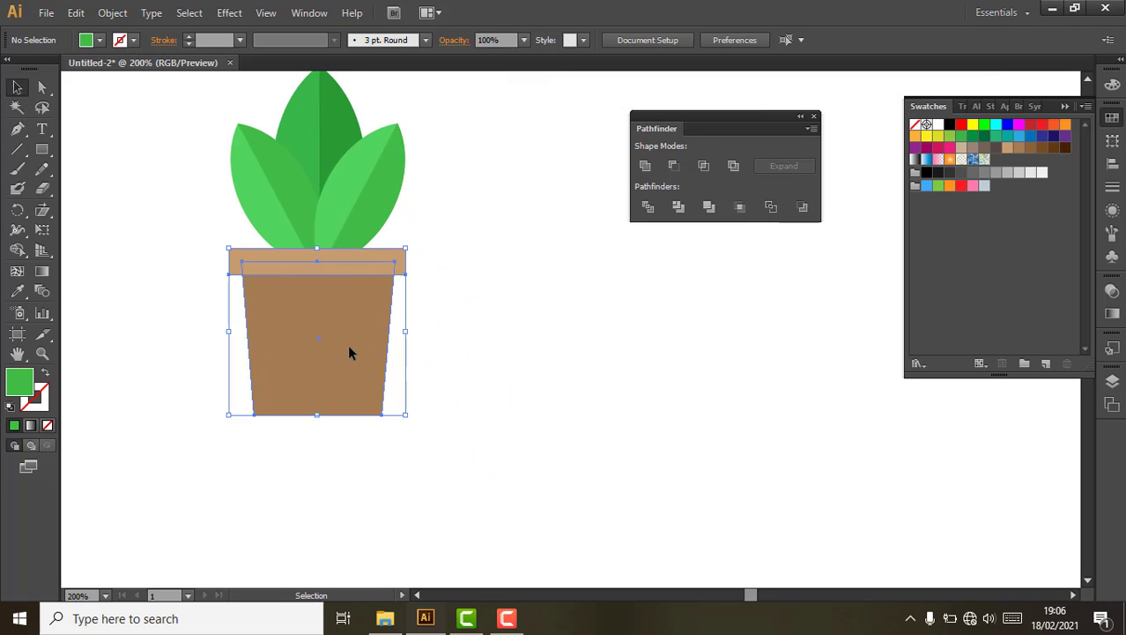
pyautogui.doubleClick(333, 347)
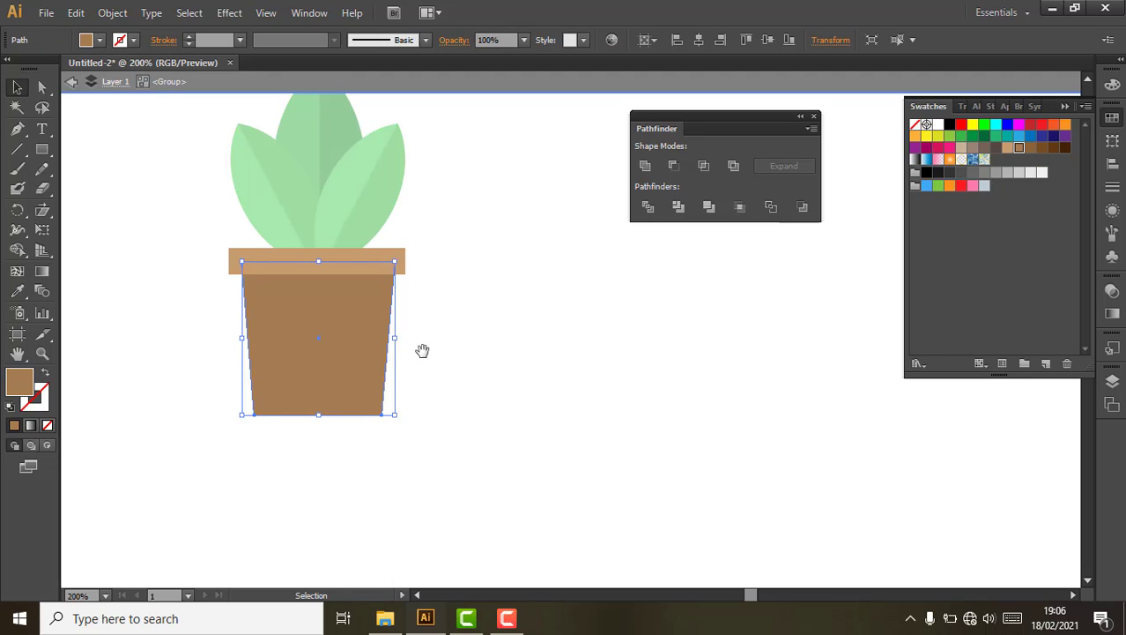
pyautogui.hscroll(1, 271, 369)
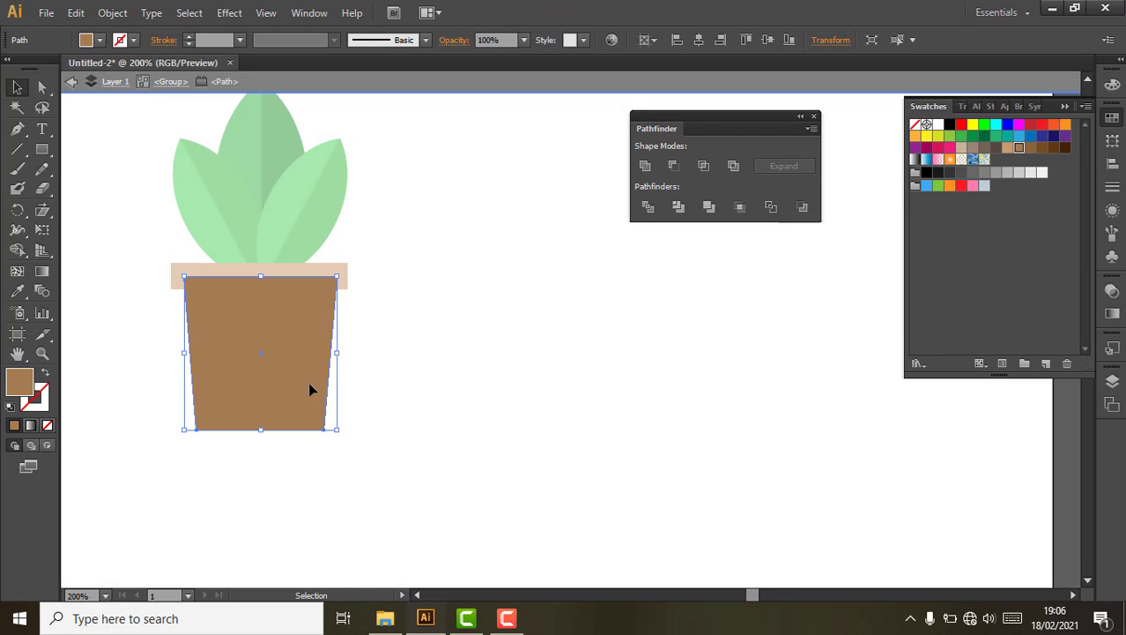
pyautogui.moveTo(294, 401); pyautogui.dragTo(523, 398)
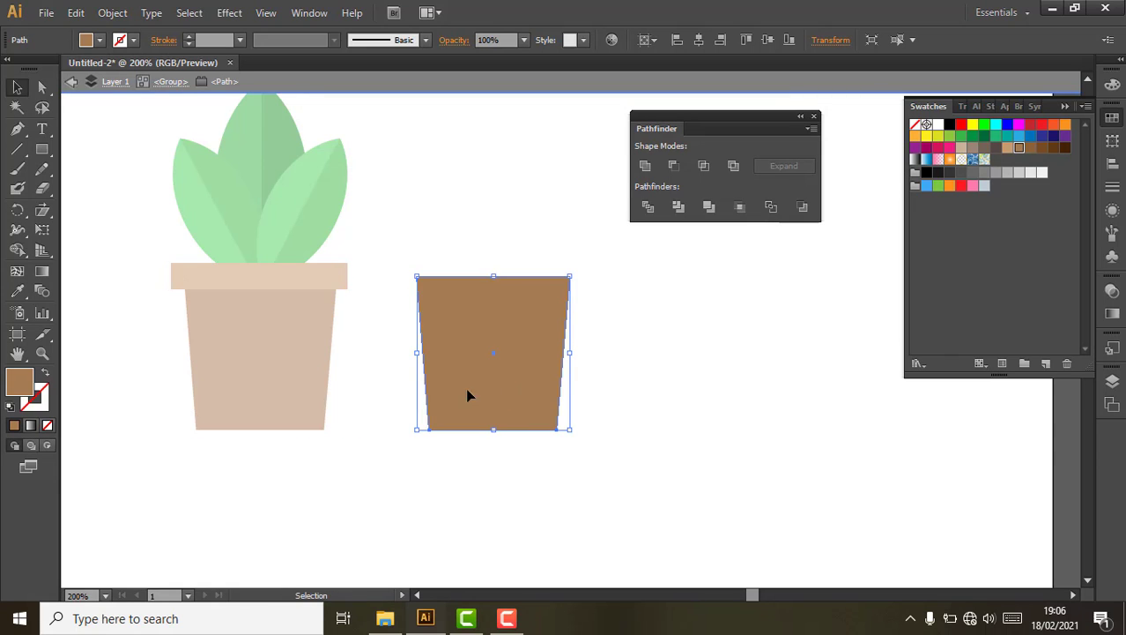
pyautogui.click(181, 88)
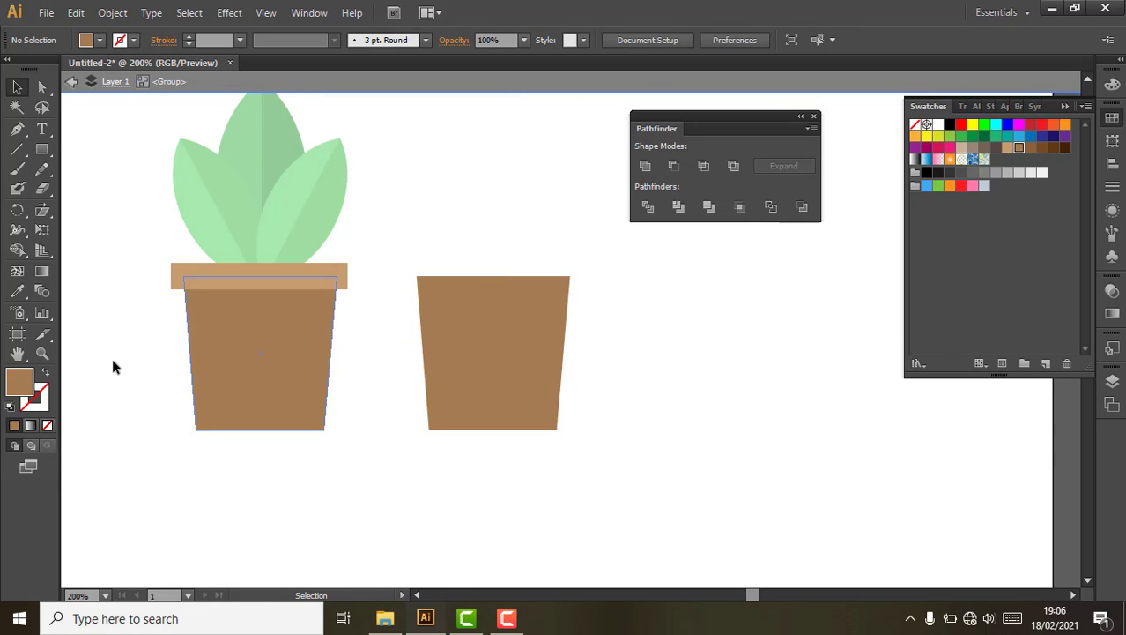
# Fill the duplicated pot body with the darker brown #8e643f
pyautogui.click(487, 362)
pyautogui.doubleClick(23, 389)
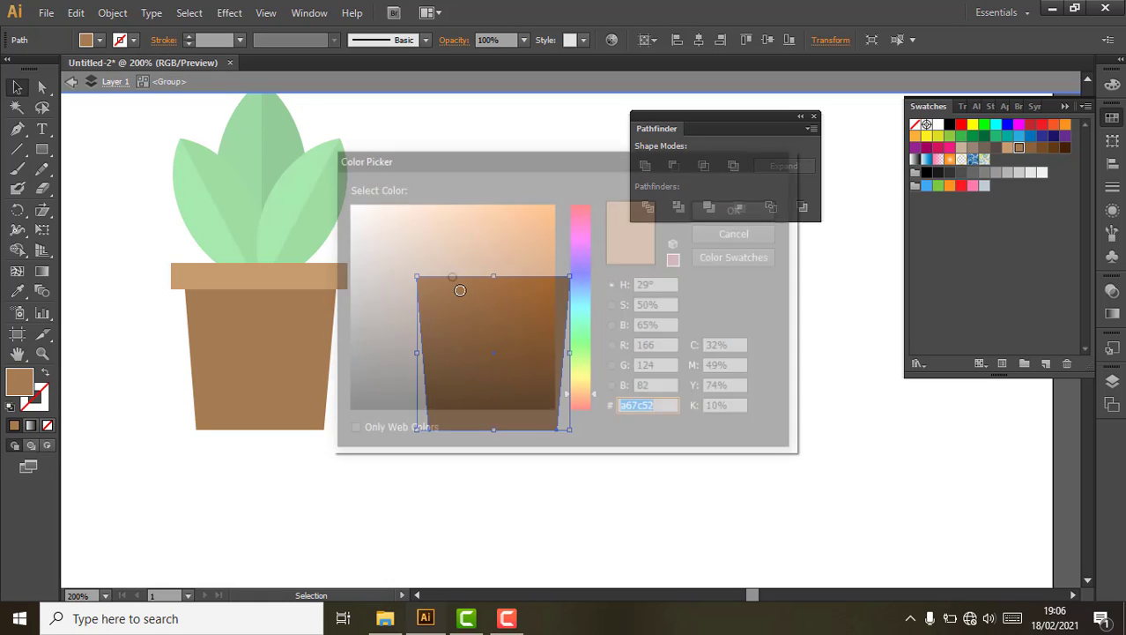
pyautogui.hotkey('ctrl', 'v')
pyautogui.click(739, 209)
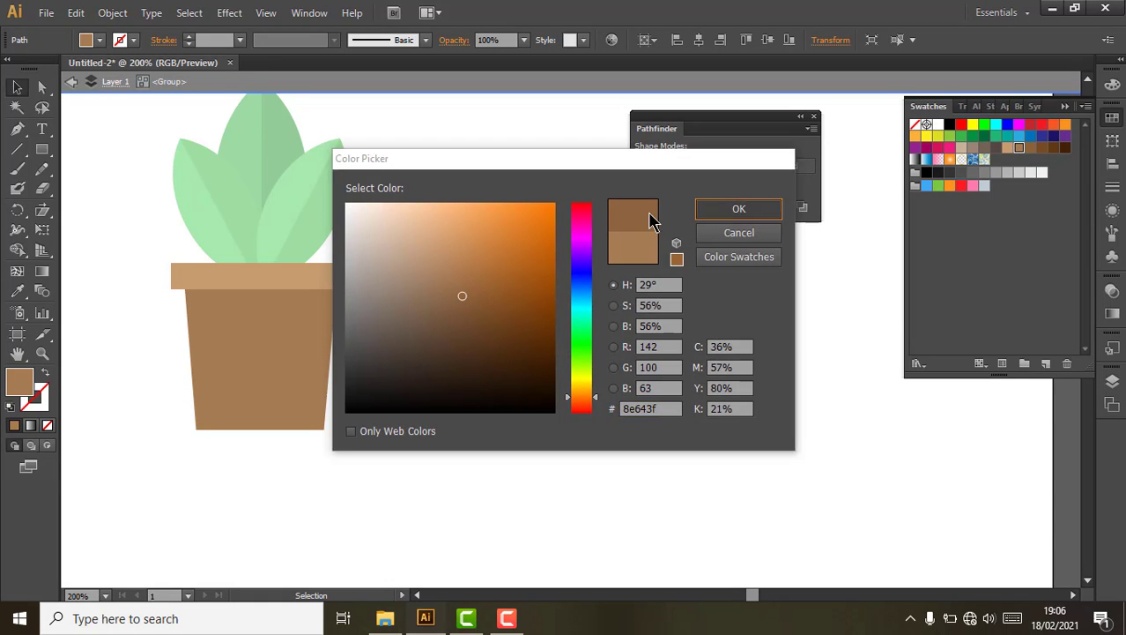
# Draw a rectangle covering the left half of the dark pot copy and cut that half away with Minus Front
pyautogui.click(46, 151)
pyautogui.moveTo(494, 275); pyautogui.dragTo(383, 432)
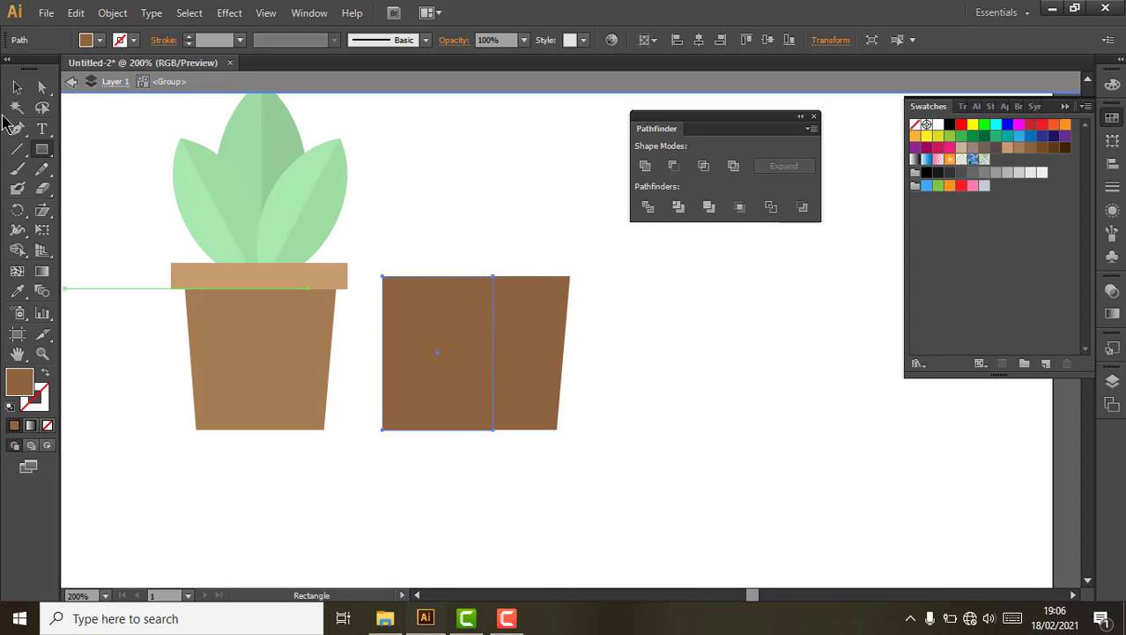
pyautogui.click(16, 89)
pyautogui.keyDown('shift'); pyautogui.click(513, 388); pyautogui.keyUp('shift')
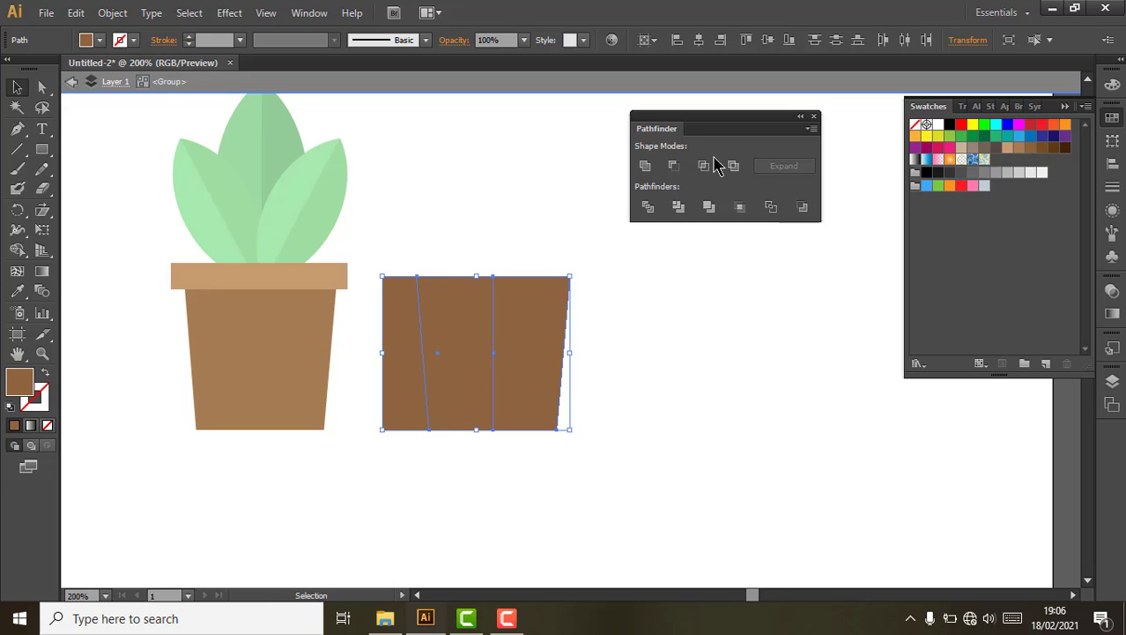
pyautogui.click(705, 166)
pyautogui.hotkey('ctrl', 'z')
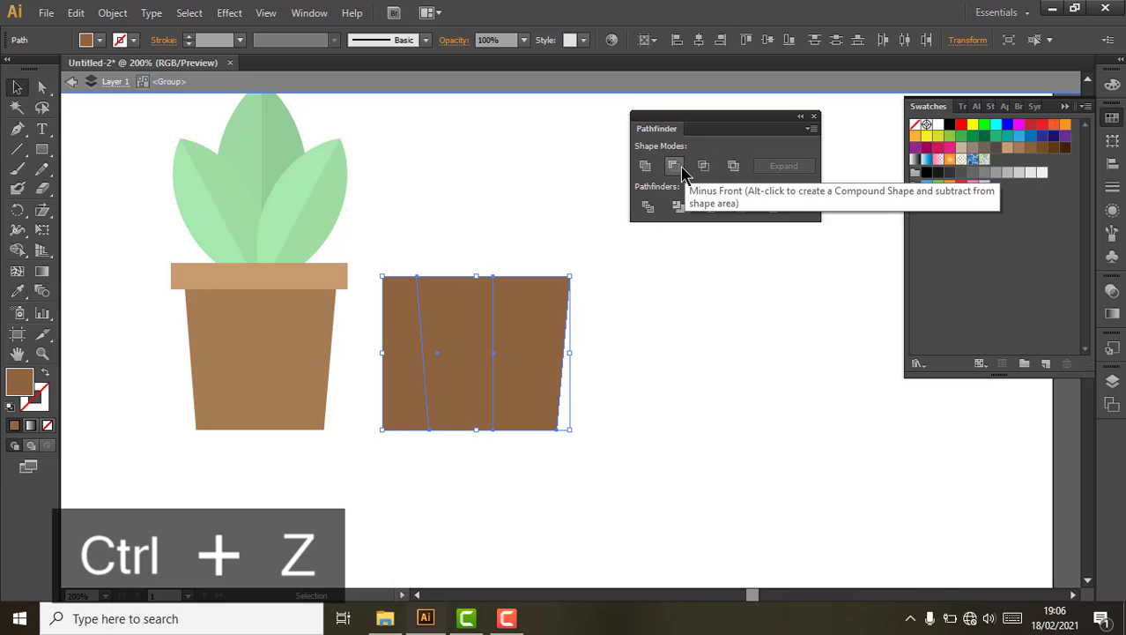
pyautogui.click(674, 165)
# Move the dark half onto the right side of the original pot body and align their right edges
pyautogui.moveTo(534, 400); pyautogui.dragTo(302, 415)
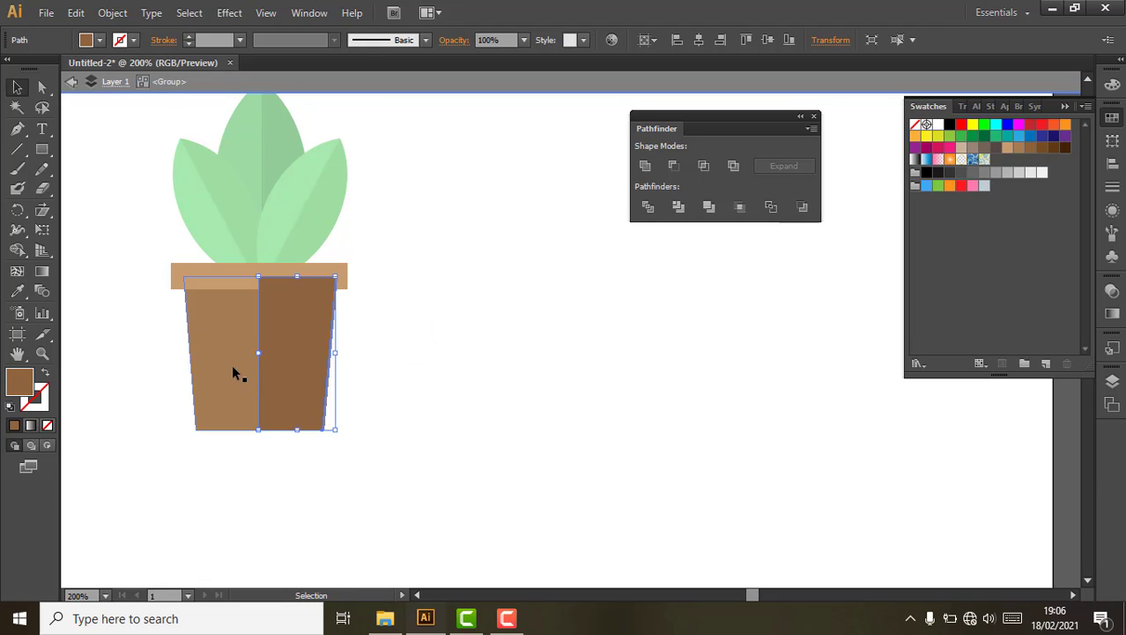
pyautogui.keyDown('shift'); pyautogui.click(232, 361); pyautogui.keyUp('shift')
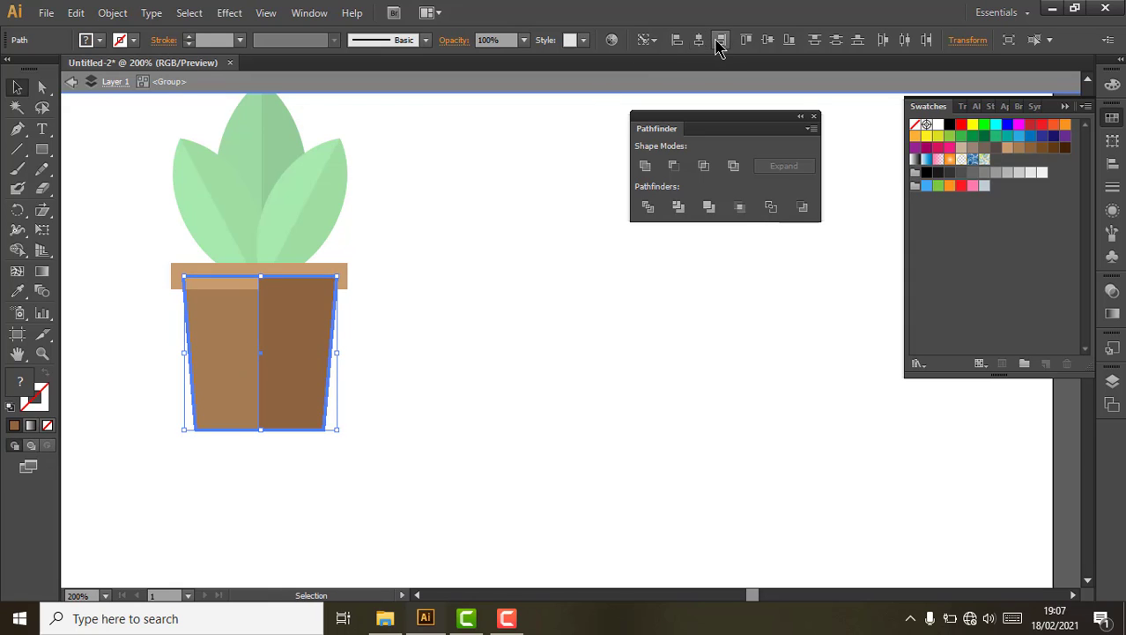
pyautogui.click(420, 397)
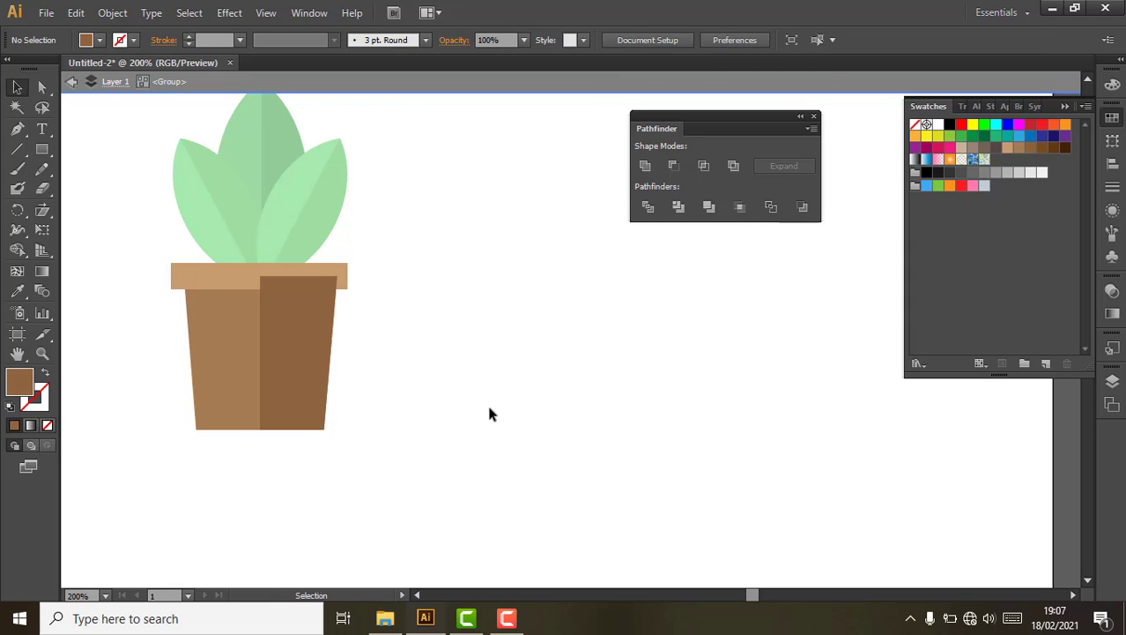
# Bring the pot's rim to the front of its group so it covers the top of the dark half
pyautogui.click(335, 381)
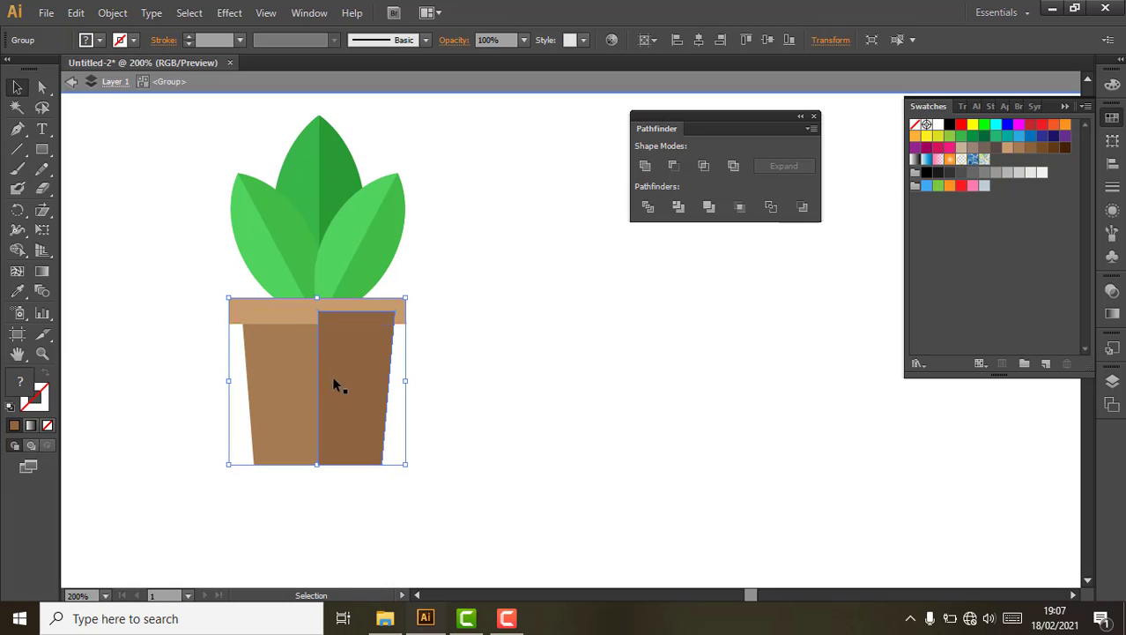
pyautogui.doubleClick(335, 384)
pyautogui.click(286, 311)
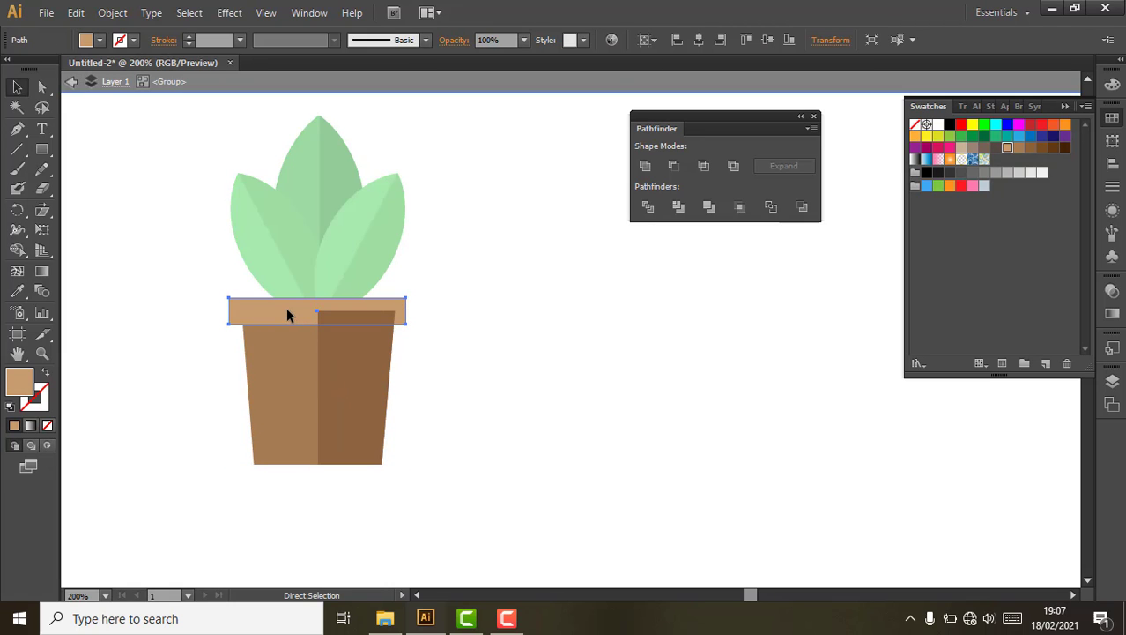
pyautogui.rightClick(286, 308)
pyautogui.moveTo(440, 564)
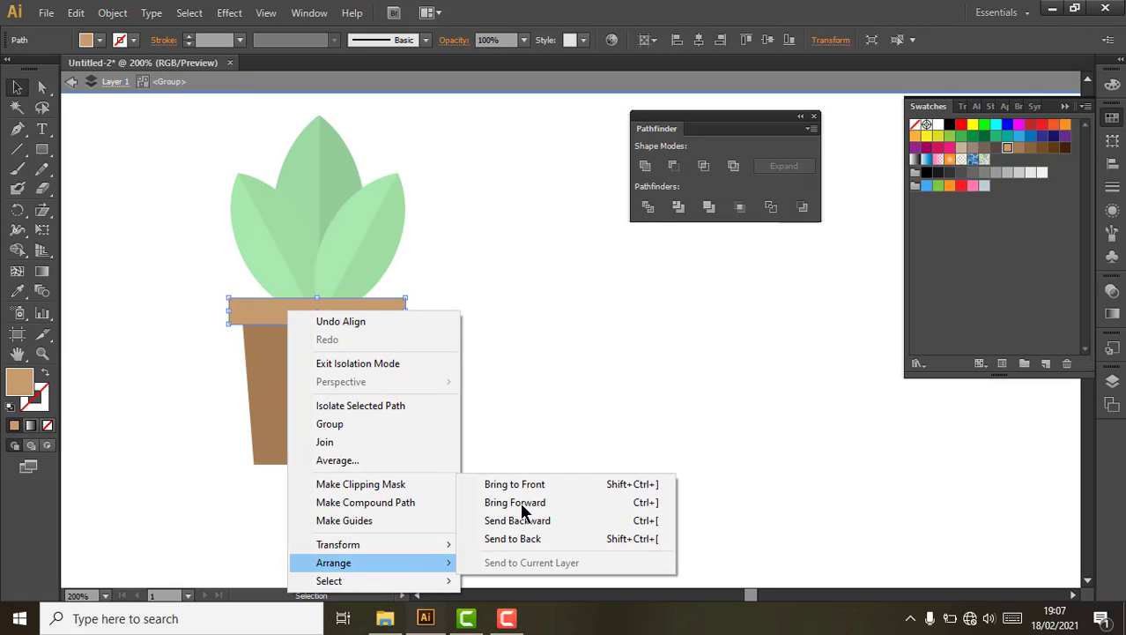
pyautogui.click(523, 486)
pyautogui.scroll(1, 349, 345)
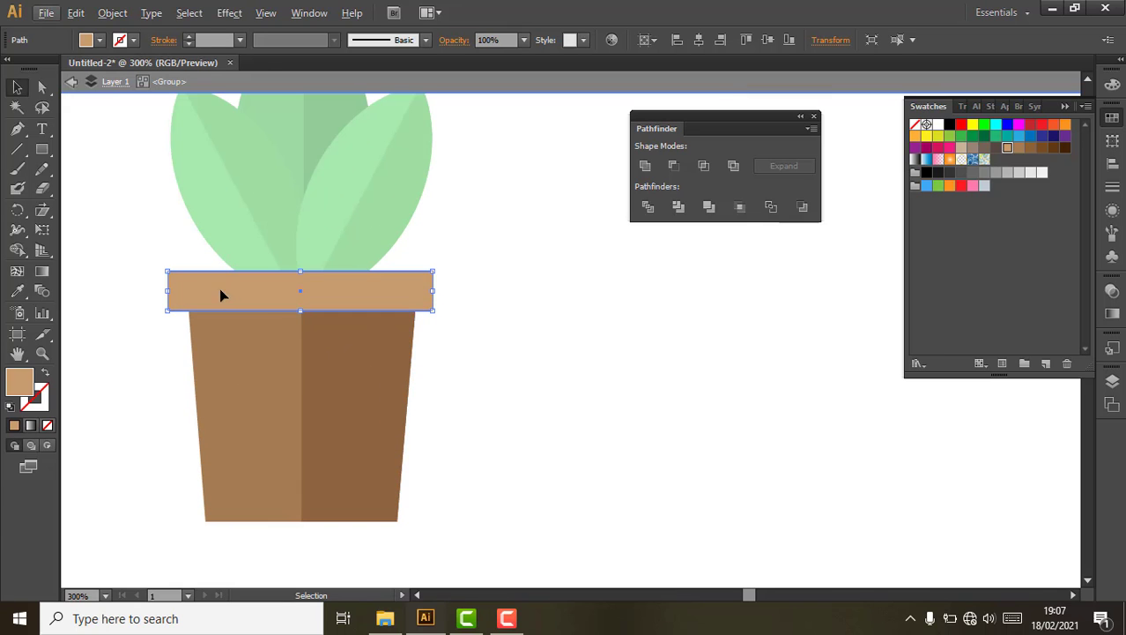
# Paste a copy of the rim in front of itself and narrow it to cover only the rim's right half
pyautogui.rightClick(240, 297)
pyautogui.click(84, 20)
pyautogui.click(468, 305)
pyautogui.click(372, 290)
pyautogui.hotkey('ctrl', 'c')
pyautogui.click(507, 341)
pyautogui.hotkey('ctrl', 'f')
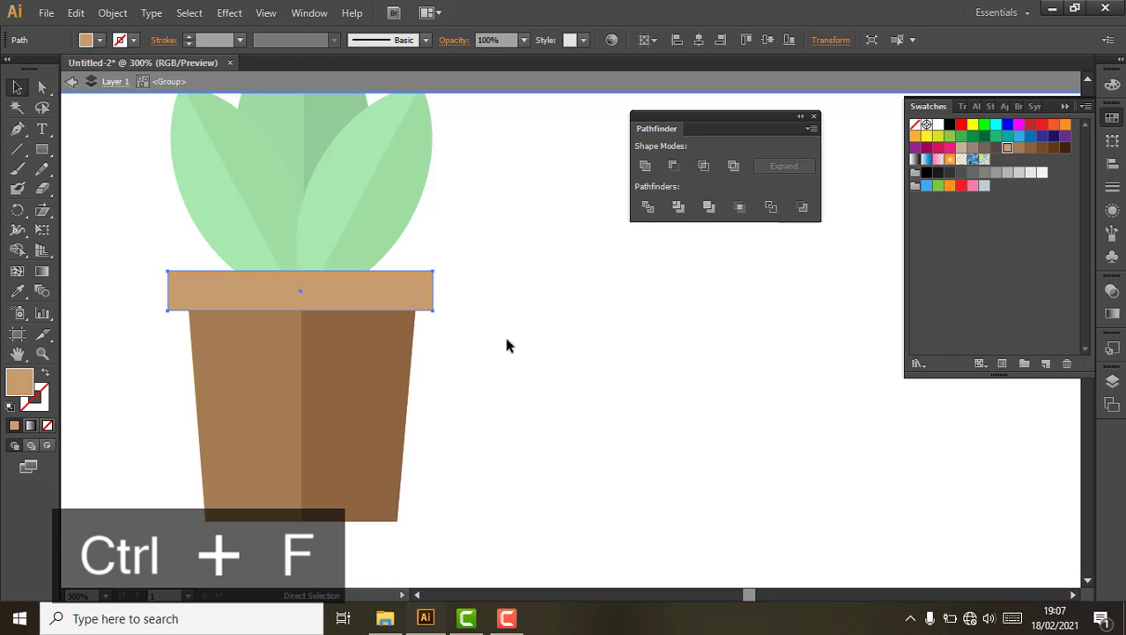
pyautogui.press('v')
pyautogui.moveTo(167, 290); pyautogui.dragTo(302, 293)
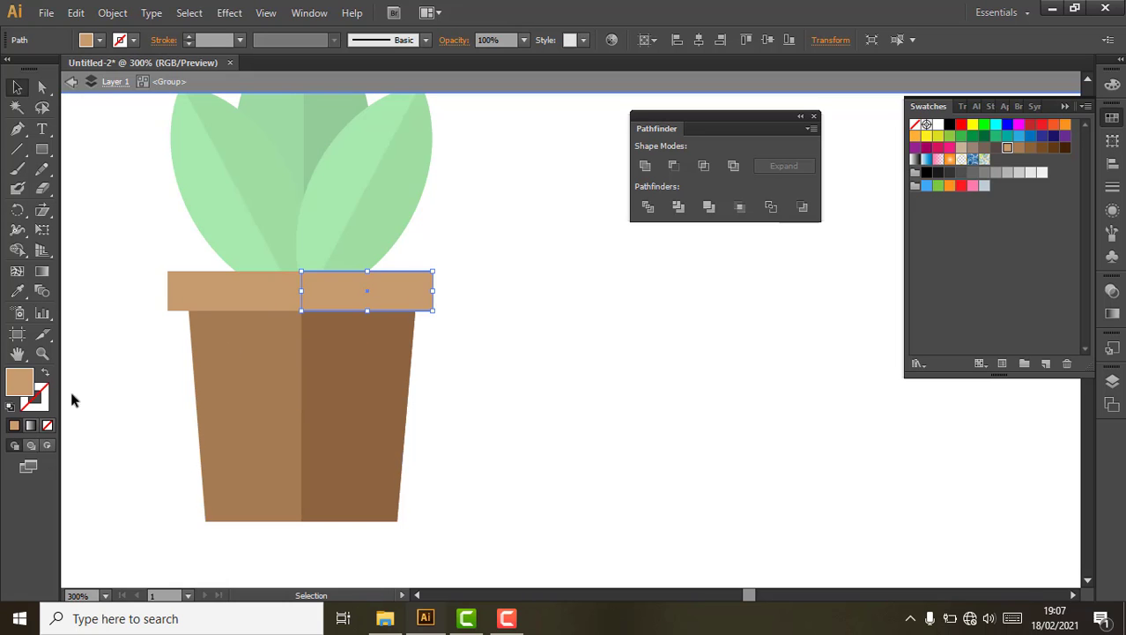
# Fill the rim's right half with the darker tan #af865d and leave the pot group's isolation
pyautogui.doubleClick(17, 387)
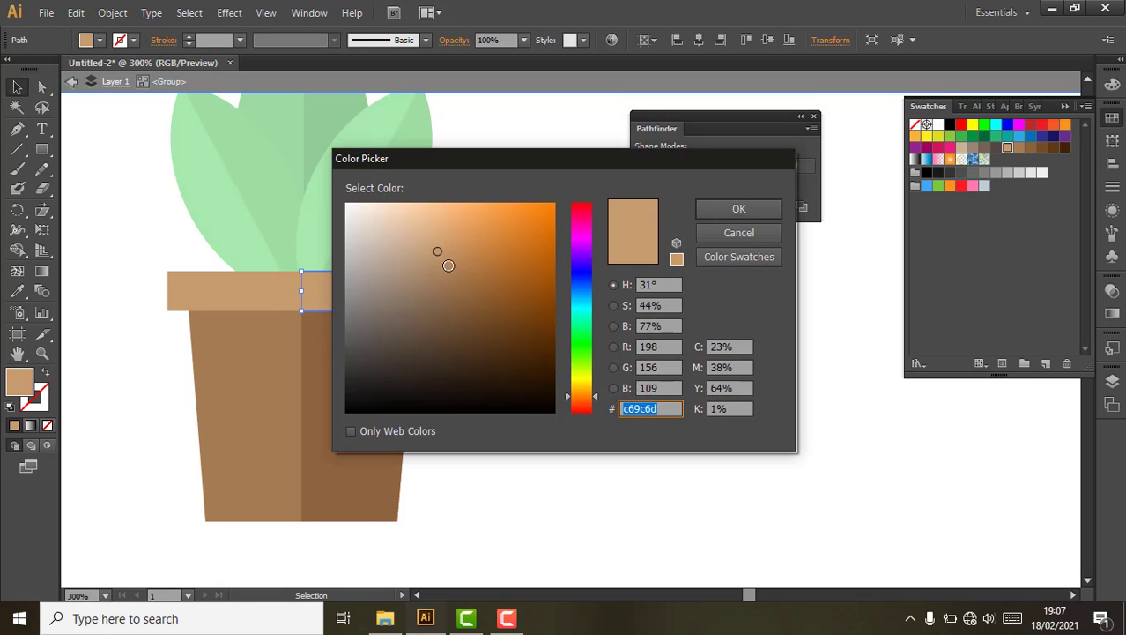
pyautogui.click(448, 266)
pyautogui.click(736, 209)
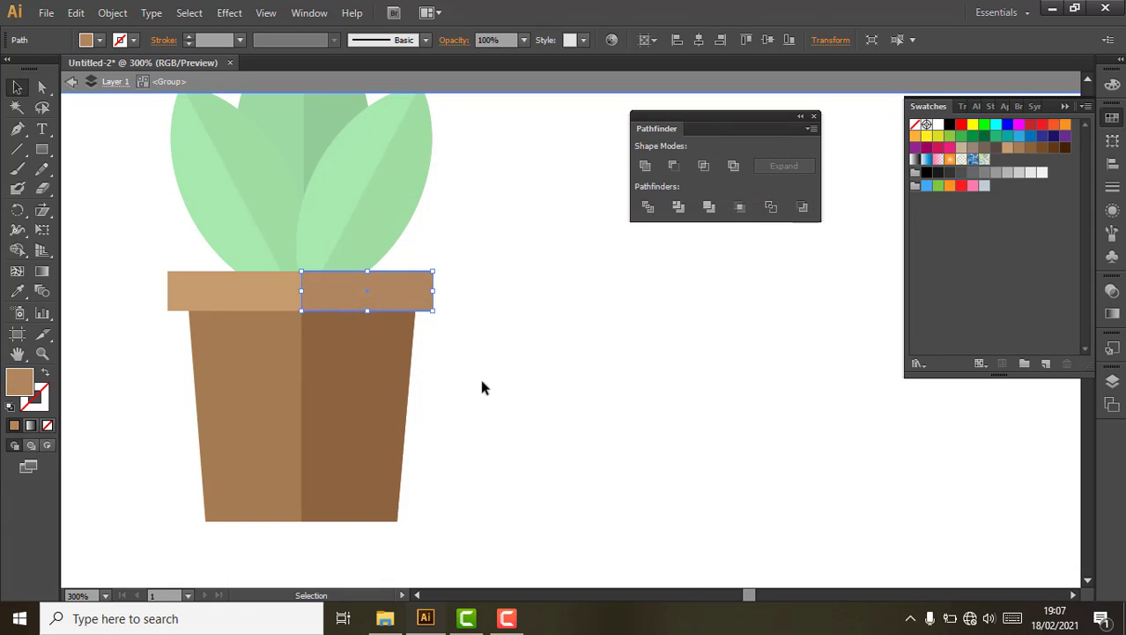
pyautogui.doubleClick(480, 388)
# Draw a horizontal ground line along the pot's base, extending well past both sides of the pot
pyautogui.hotkey('ctrl', '-')
pyautogui.hotkey('ctrl', '-')
pyautogui.moveTo(394, 272)
pyautogui.mouseDown()
pyautogui.moveTo(343, 303)
pyautogui.moveTo(327, 277)
pyautogui.moveTo(338, 461)
pyautogui.moveTo(488, 461)
pyautogui.mouseUp()
pyautogui.click(18, 148)
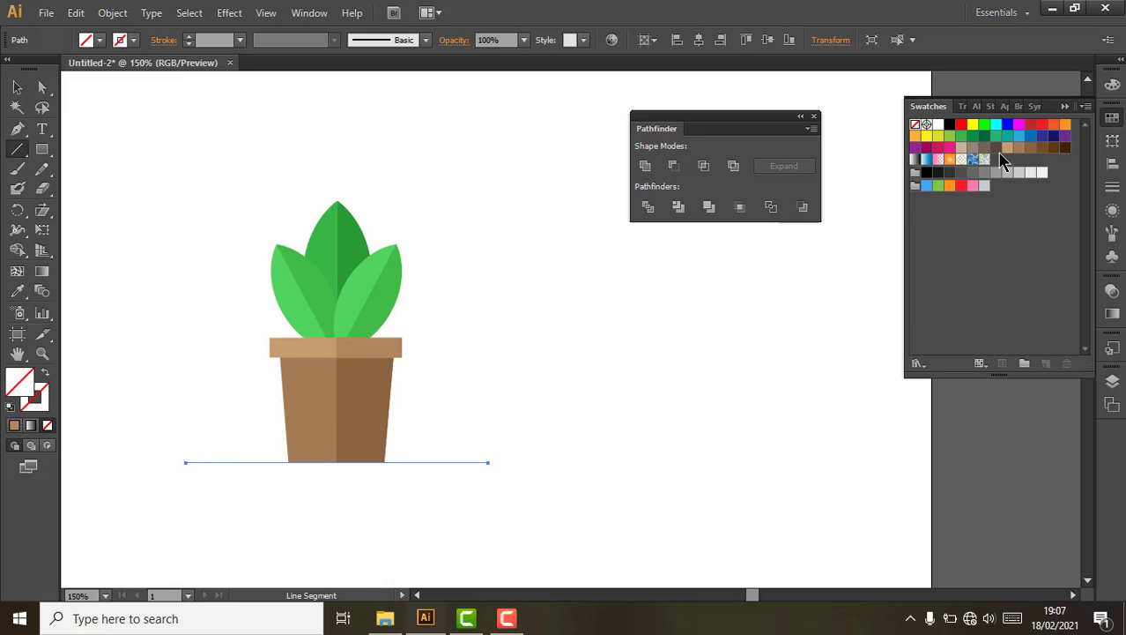
# Give the ground line a dark brown #754c24 stroke of 13 pt, with its top edge meeting the pot's base
pyautogui.click(43, 401)
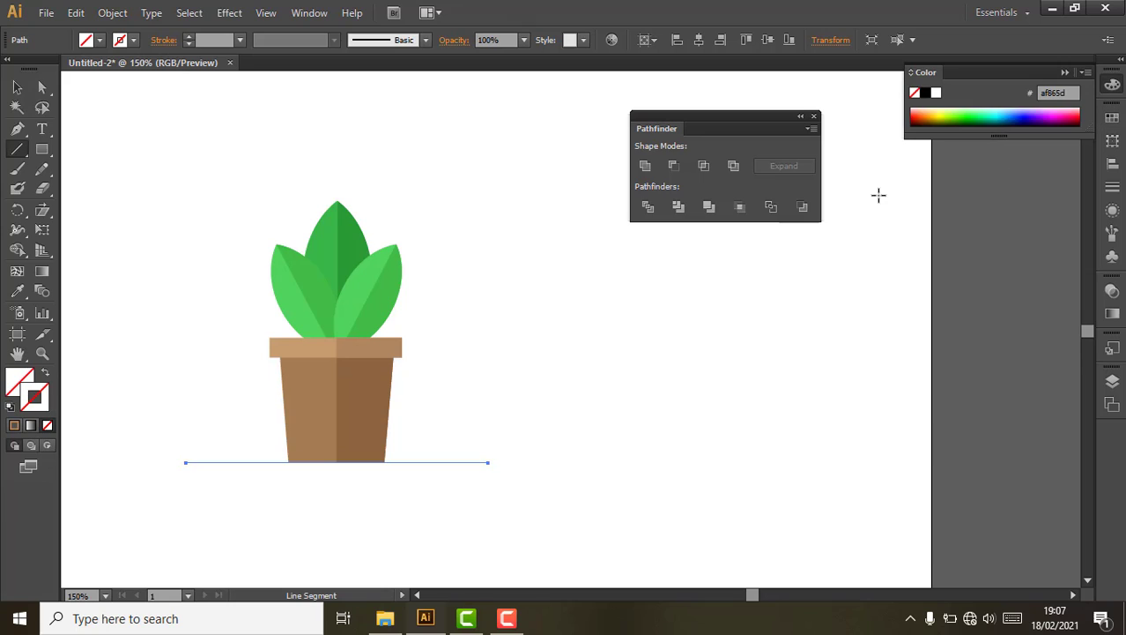
pyautogui.click(1114, 118)
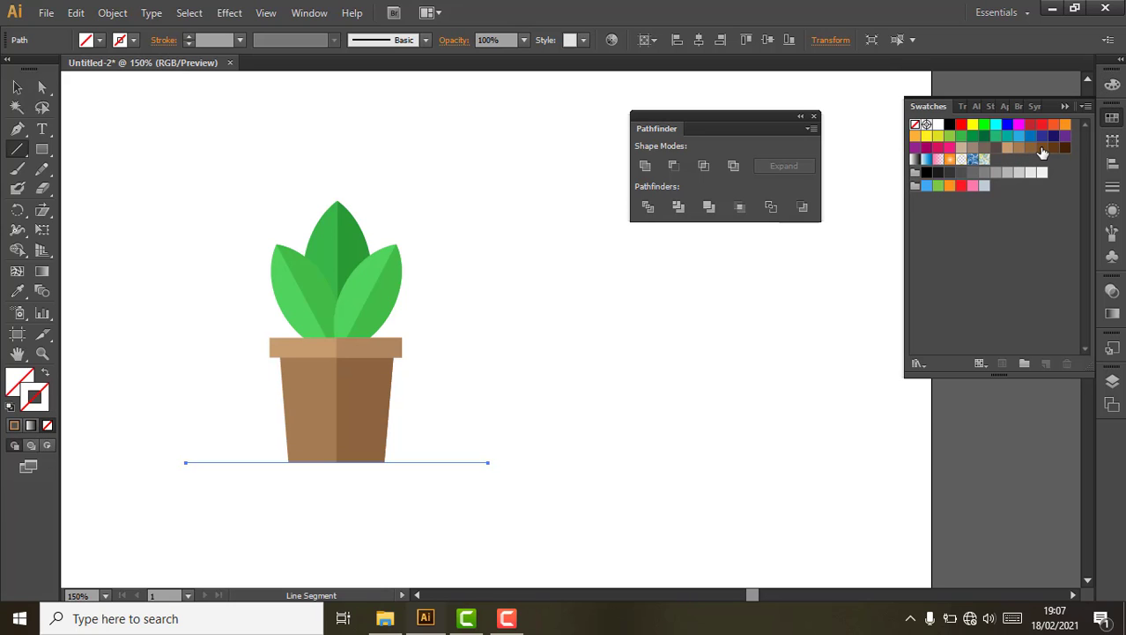
pyautogui.click(1043, 150)
pyautogui.click(17, 87)
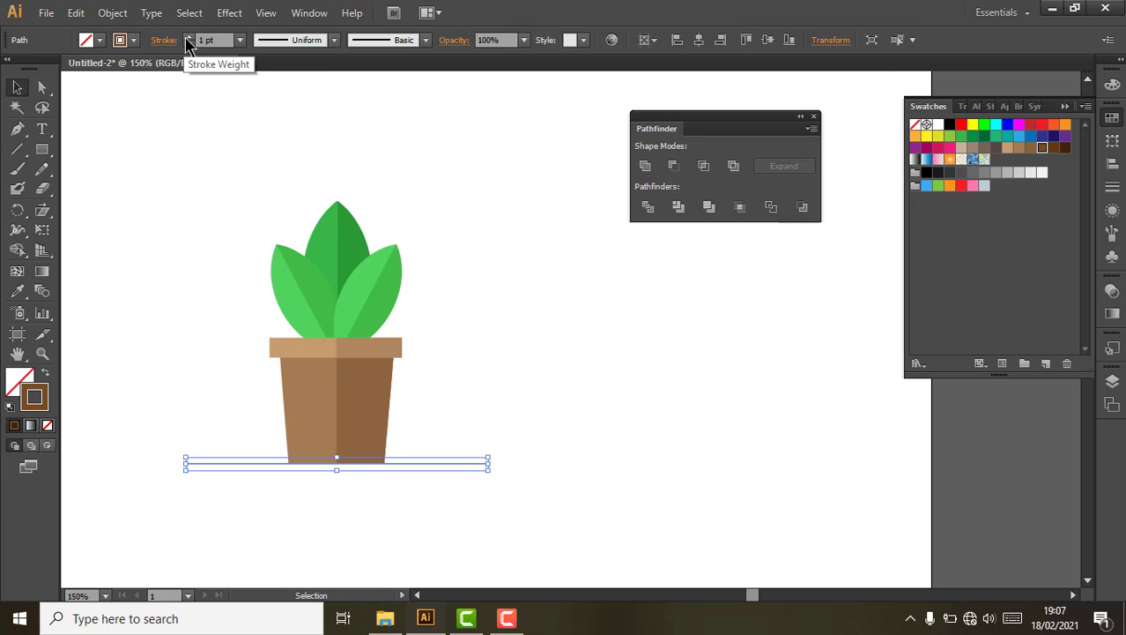
pyautogui.click(186, 38)
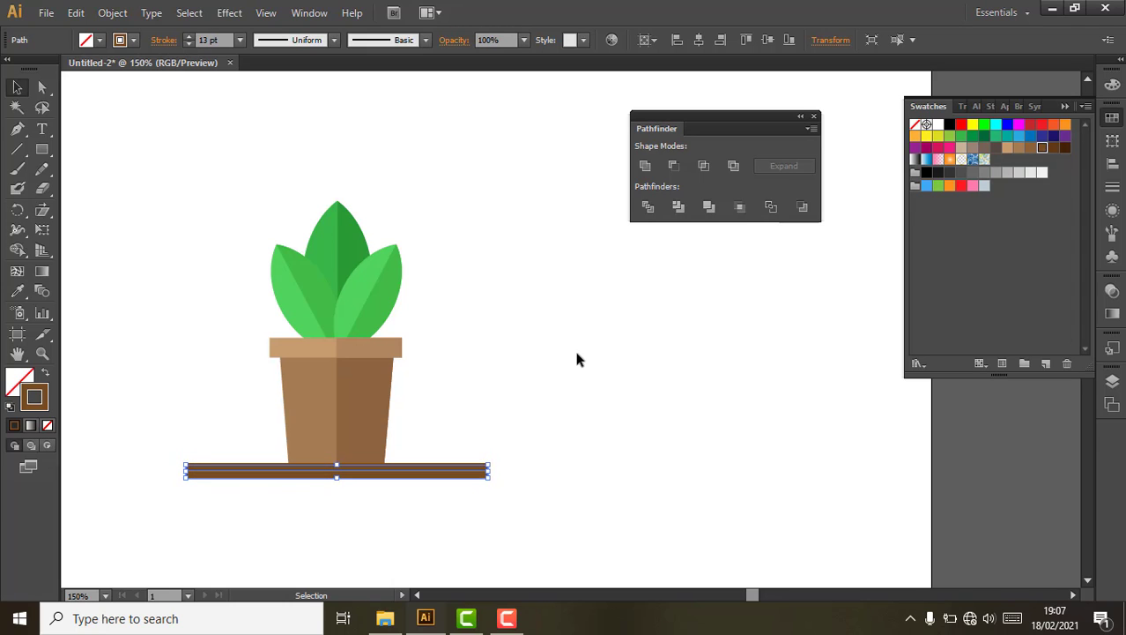
pyautogui.click(528, 377)
# Draw a closed, curvy blob around the plant with a flat base along the ground line, and swap its stroke with its fill
pyautogui.scroll(-1, 527, 375)
pyautogui.moveTo(486, 394); pyautogui.dragTo(473, 411)
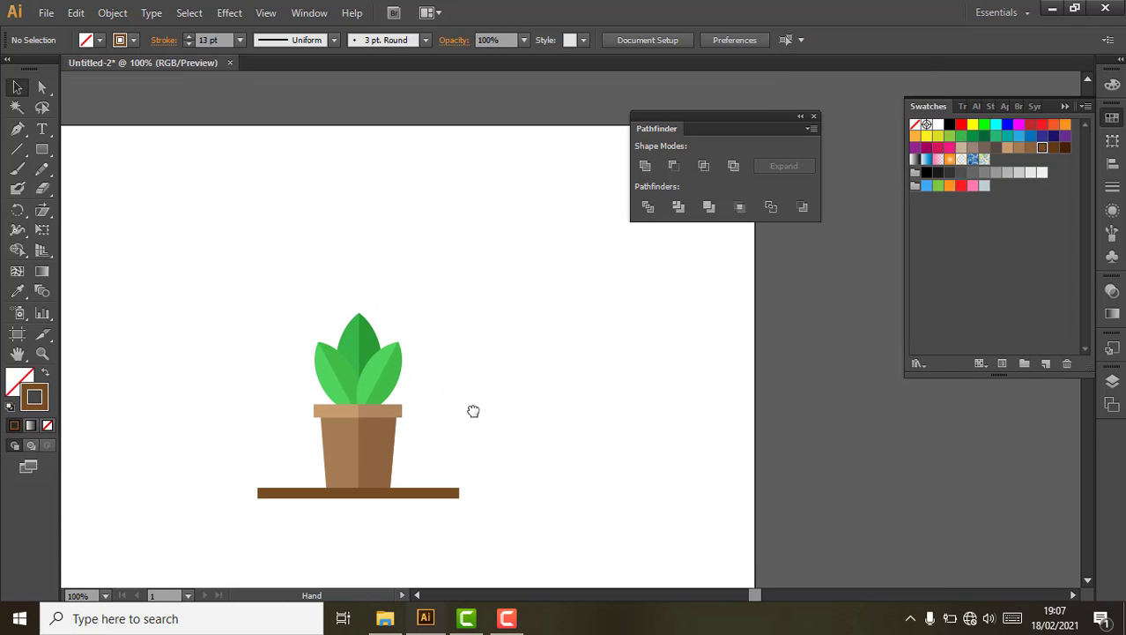
pyautogui.click(16, 129)
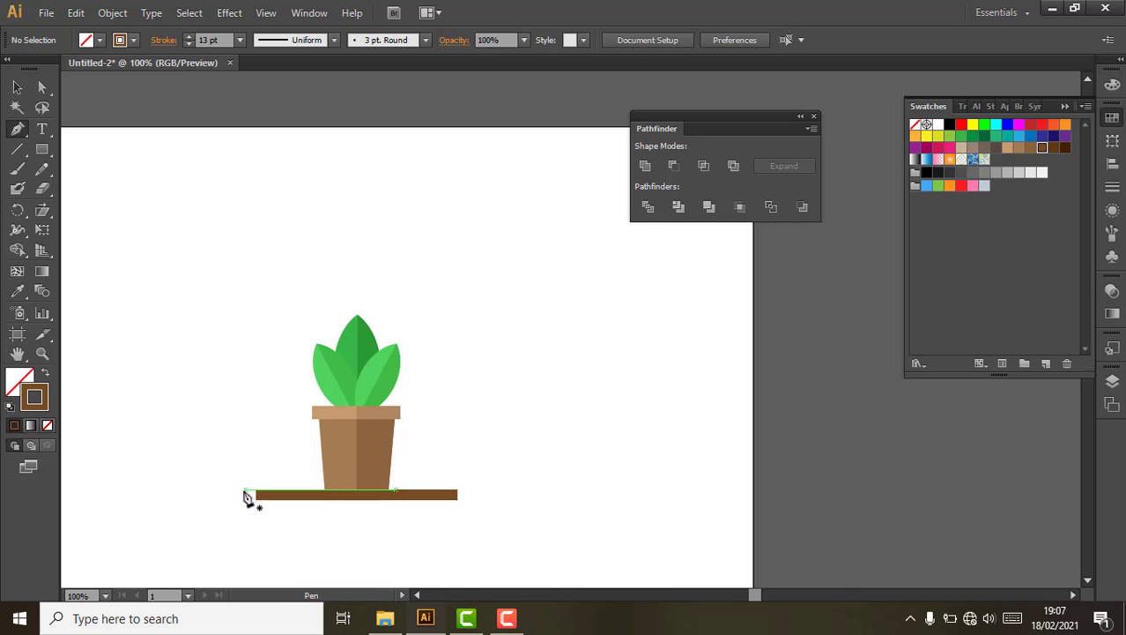
pyautogui.click(245, 494)
pyautogui.moveTo(201, 411); pyautogui.dragTo(282, 311)
pyautogui.moveTo(394, 249); pyautogui.dragTo(472, 278)
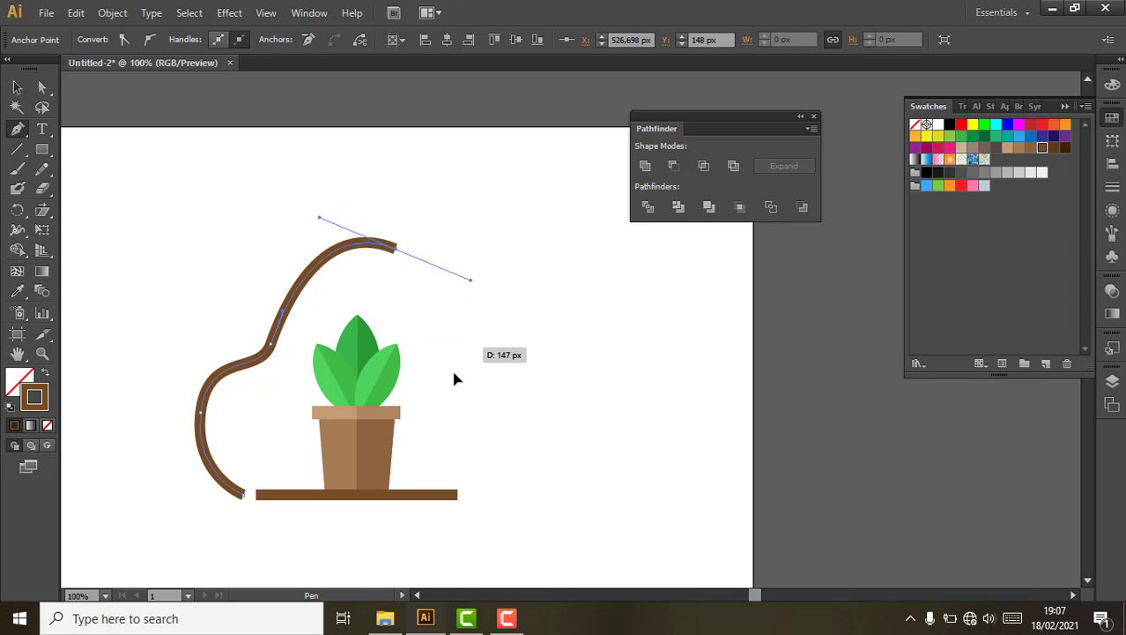
pyautogui.moveTo(464, 351); pyautogui.dragTo(525, 435)
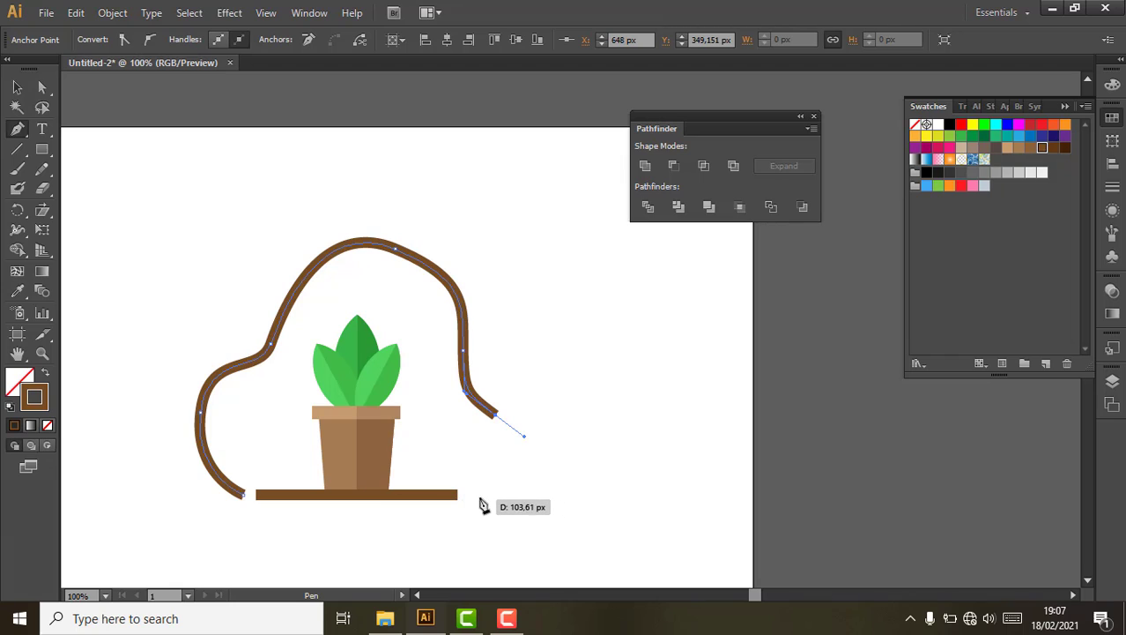
pyautogui.moveTo(474, 494); pyautogui.dragTo(445, 515)
pyautogui.click(476, 495)
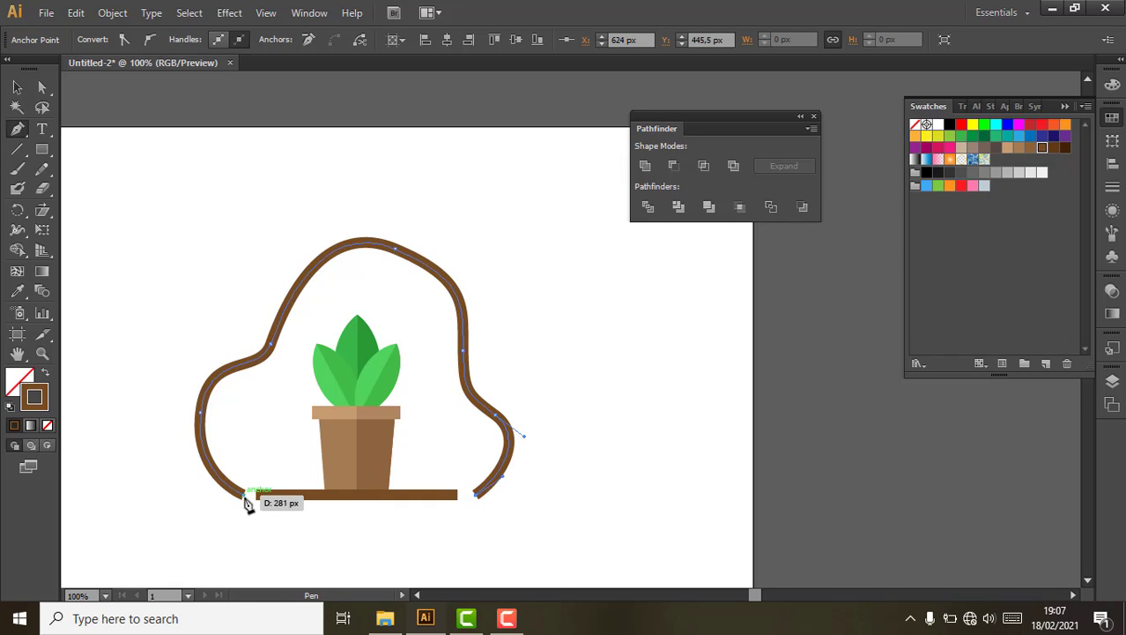
pyautogui.click(244, 496)
pyautogui.click(46, 377)
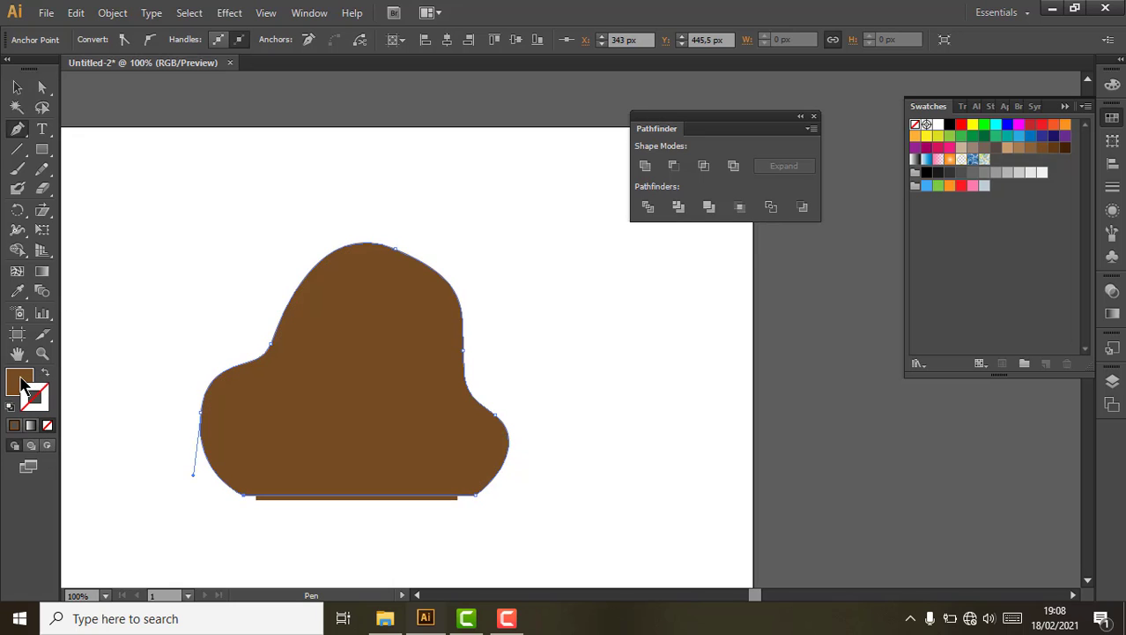
# Try the black-and-white and blue linear gradient swatches as the blob's fill, ending on the blue one
pyautogui.click(19, 381)
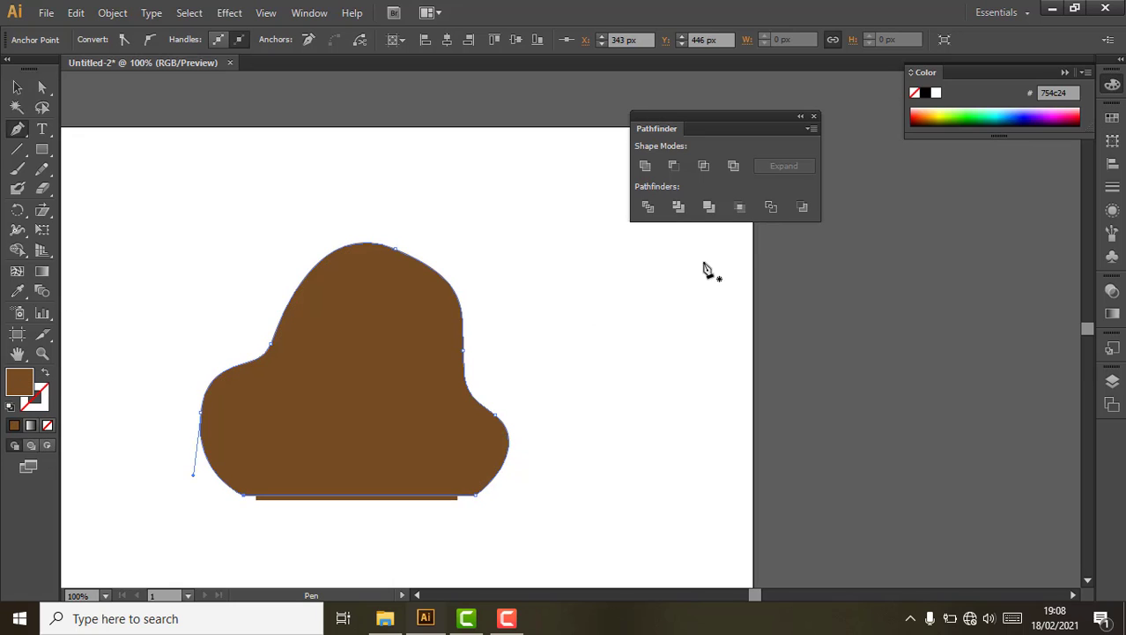
pyautogui.click(1112, 119)
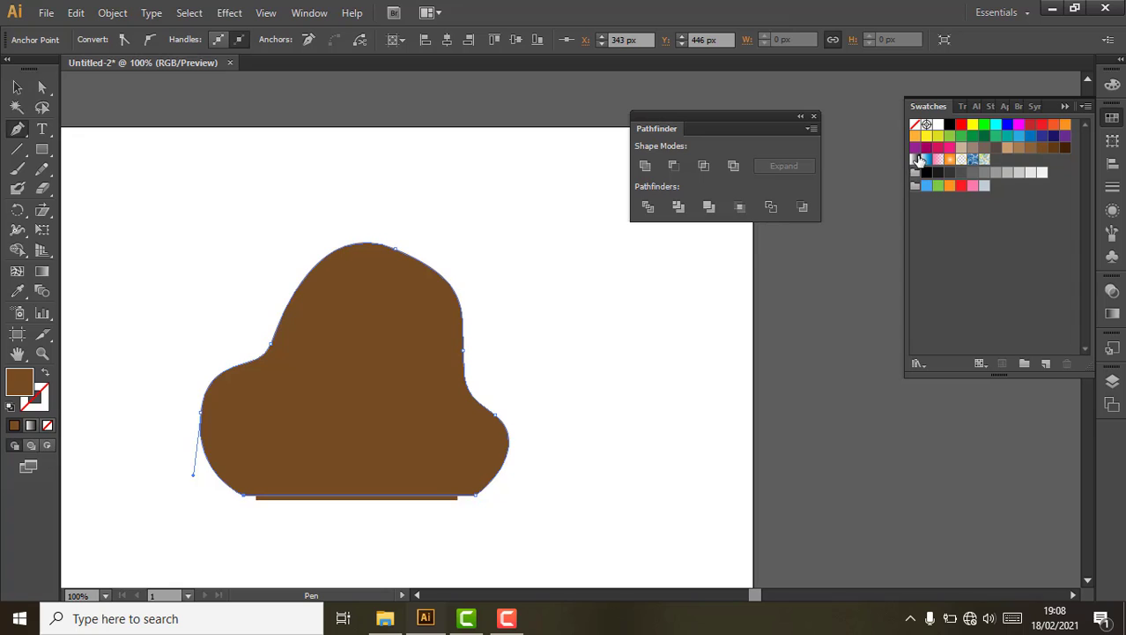
pyautogui.click(921, 160)
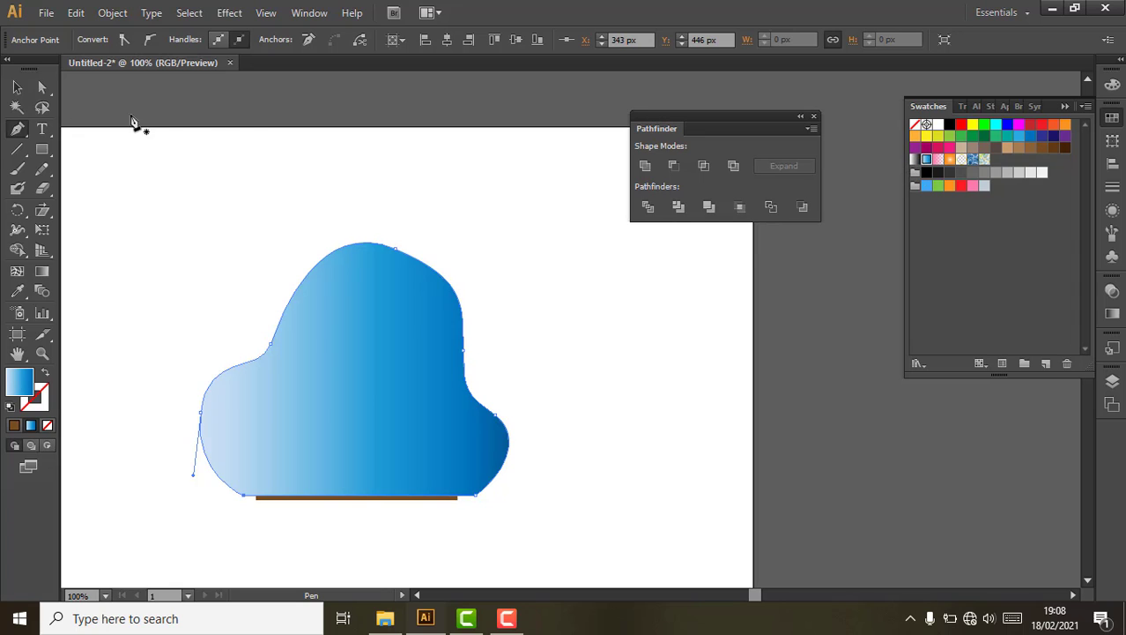
pyautogui.click(915, 161)
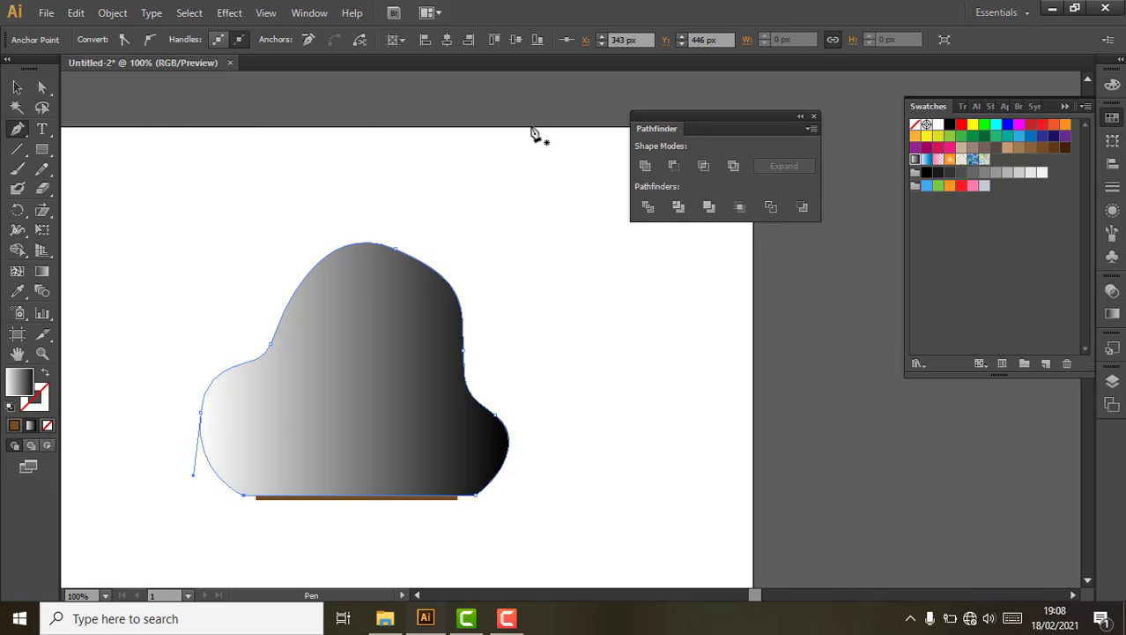
pyautogui.click(17, 87)
pyautogui.click(928, 162)
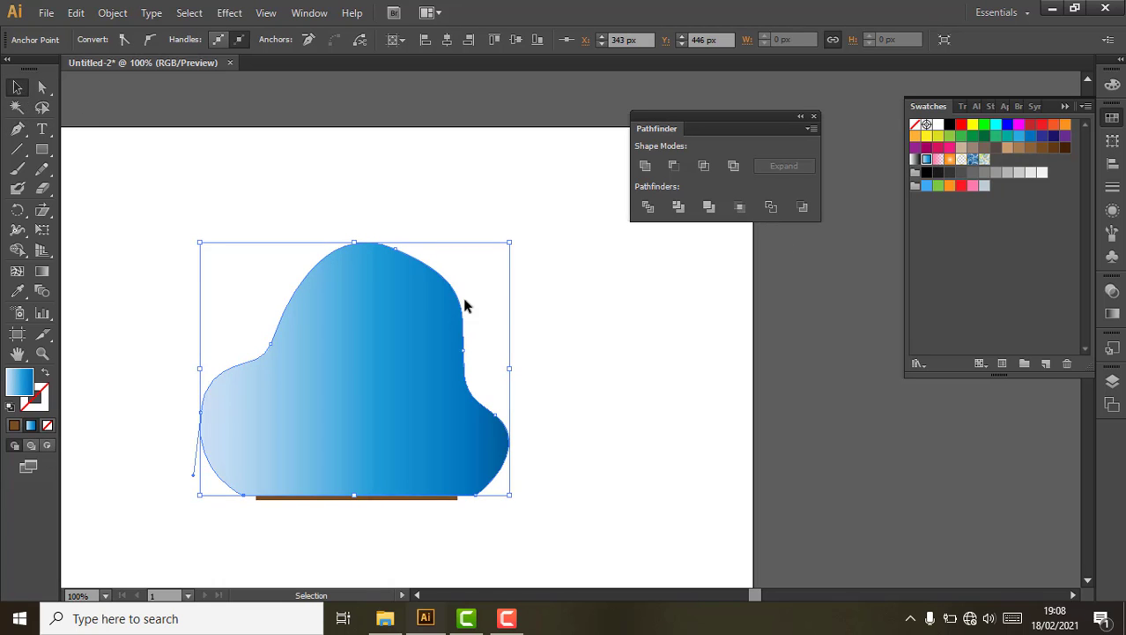
# Send the blob to the back, behind the plant, pot and ground line
pyautogui.rightClick(428, 306)
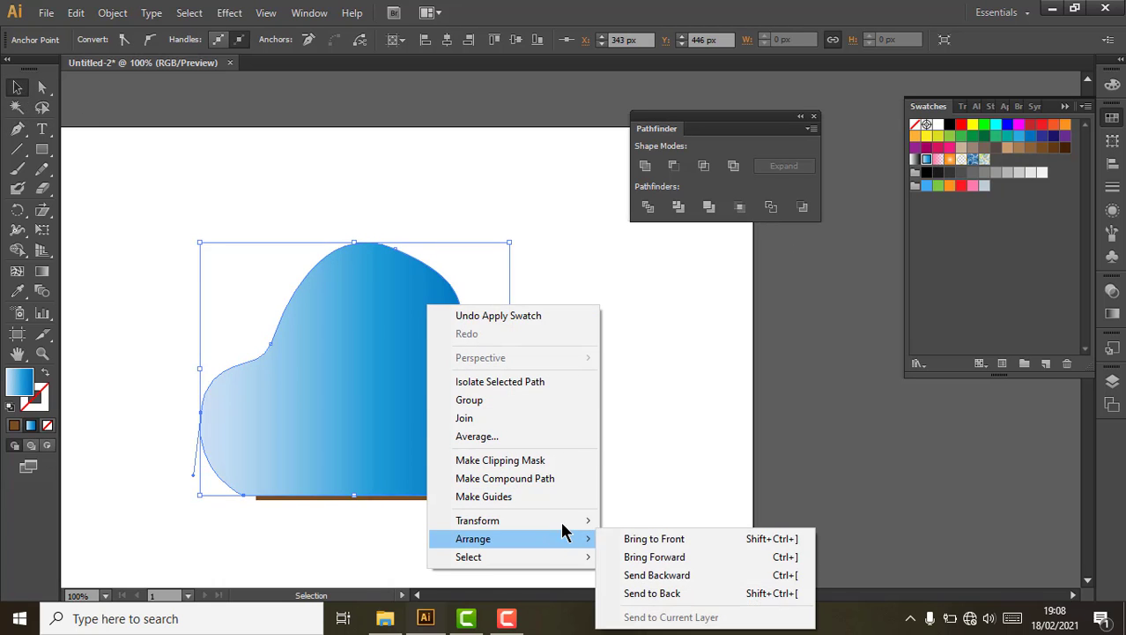
pyautogui.moveTo(557, 538)
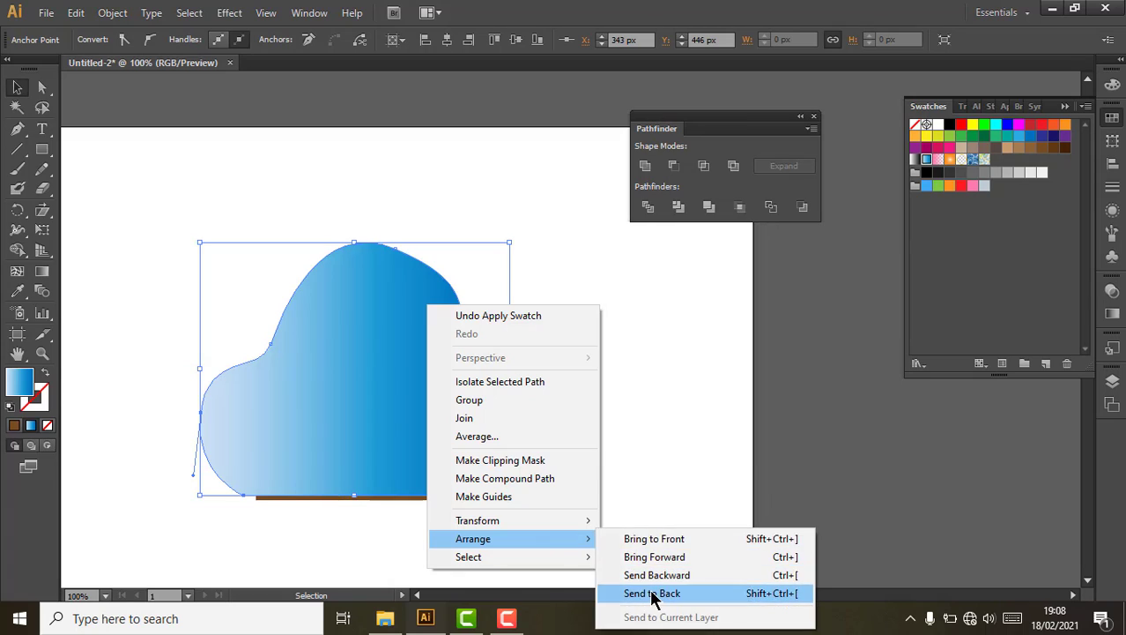
pyautogui.click(651, 593)
pyautogui.click(1114, 316)
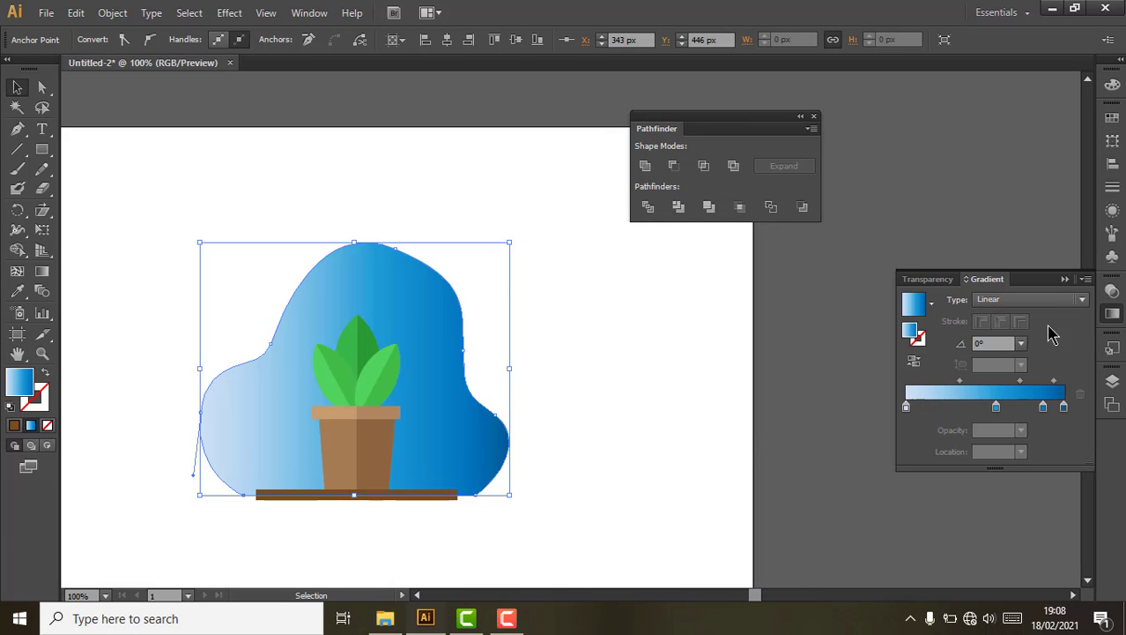
pyautogui.click(1021, 347)
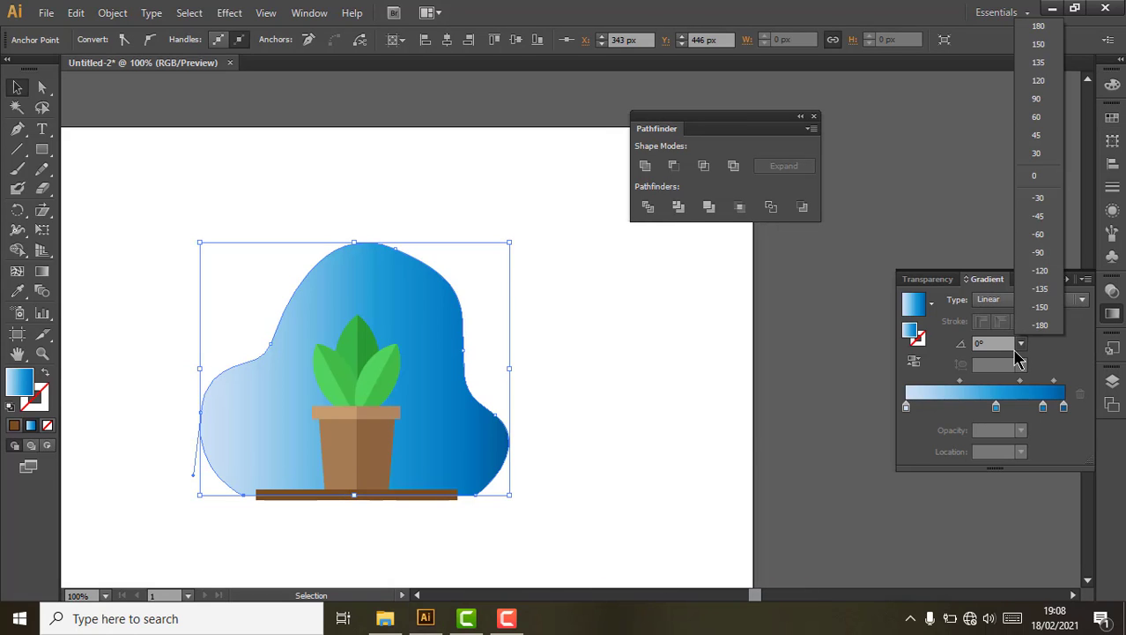
pyautogui.doubleClick(915, 339)
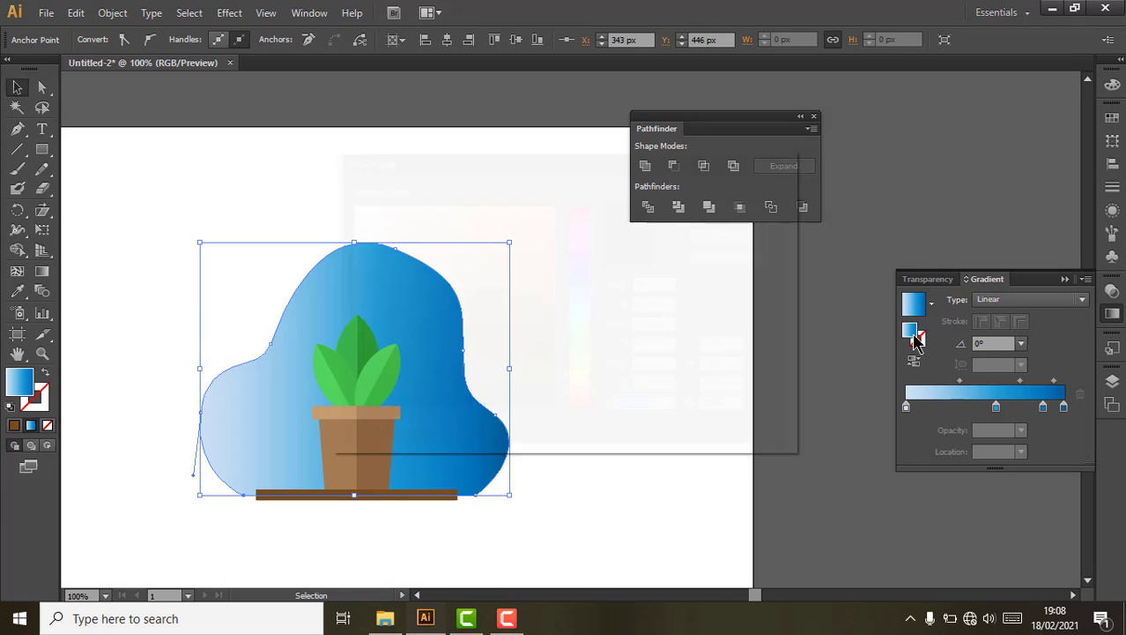
# Fill the blob with the white-to-black linear gradient and set the gradient angle to 90°
pyautogui.click(1112, 120)
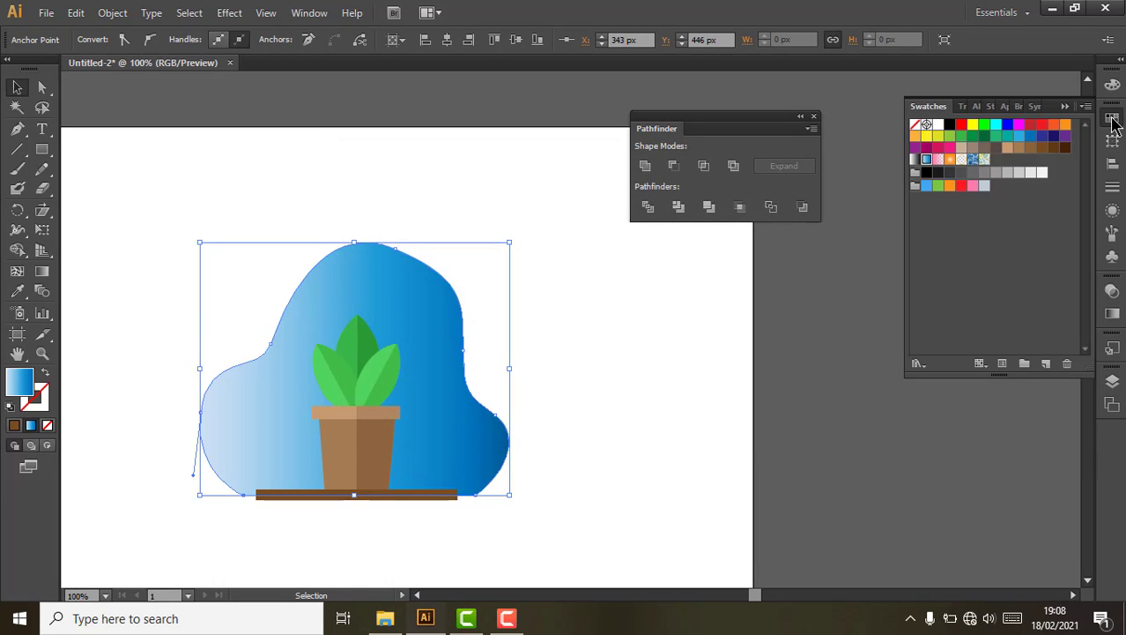
pyautogui.click(915, 161)
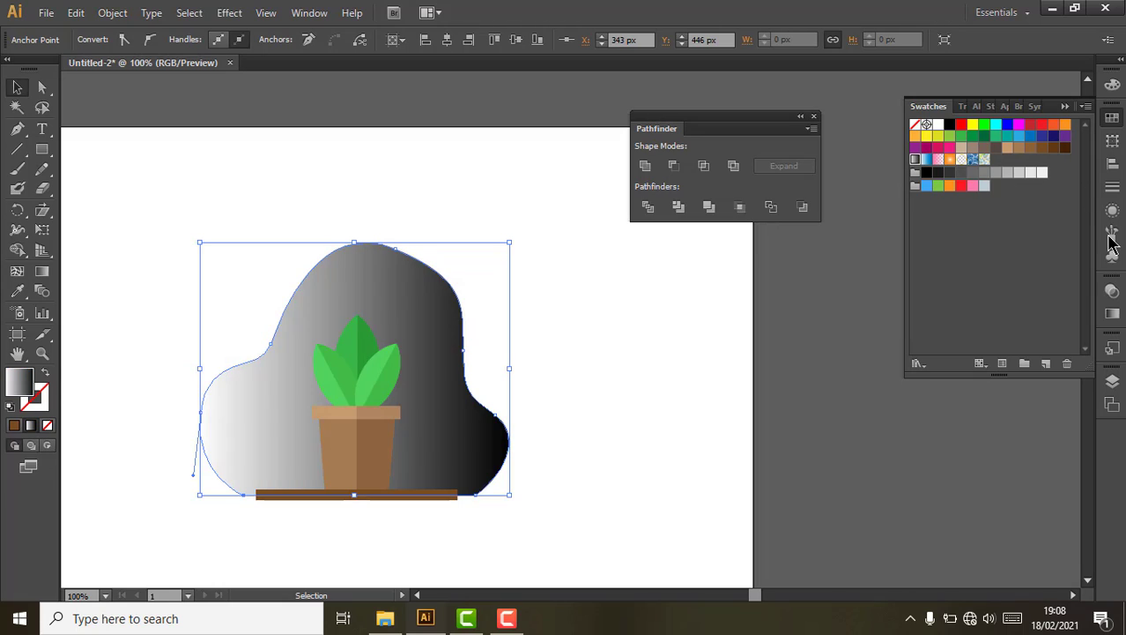
pyautogui.click(1112, 313)
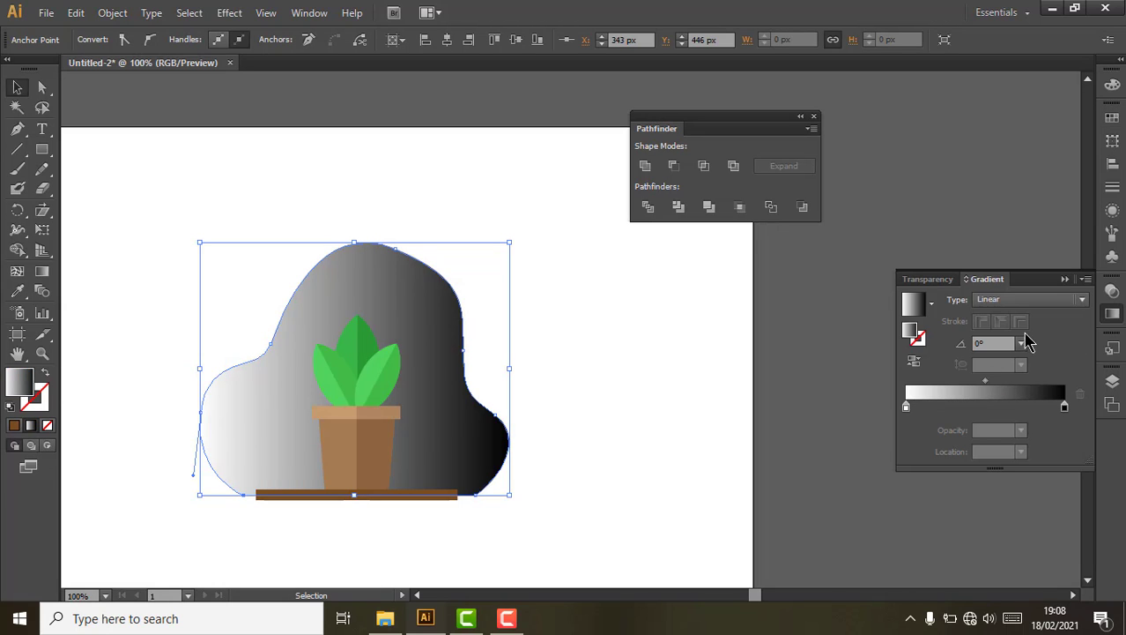
pyautogui.click(1024, 342)
pyautogui.click(1048, 95)
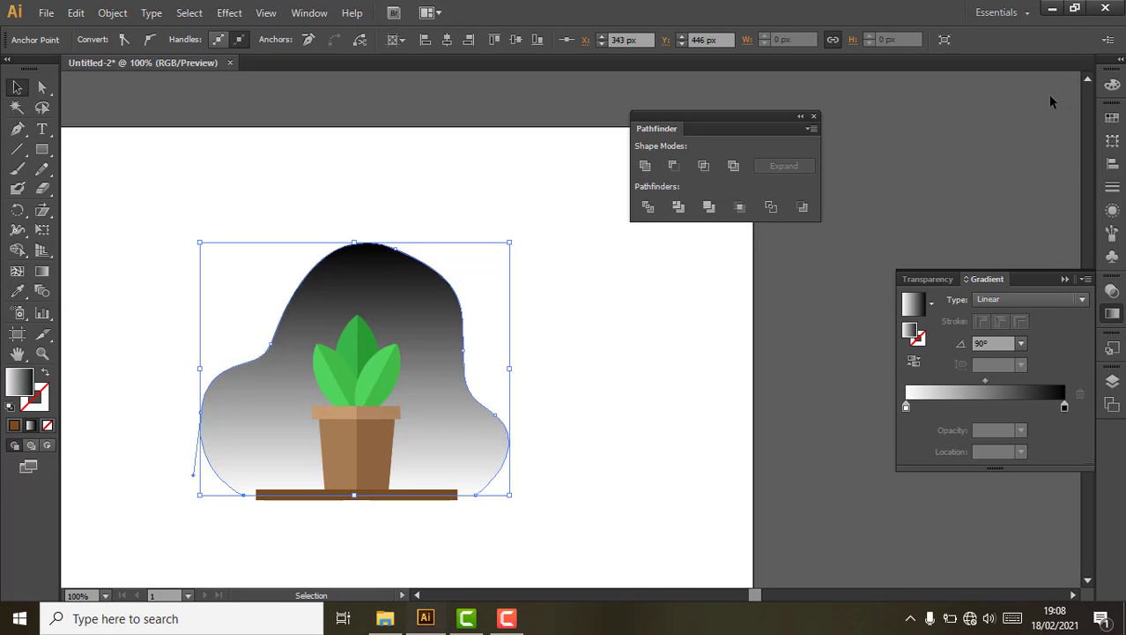
# Change the gradient's black end stop to light blue and deselect the blob
pyautogui.doubleClick(1065, 408)
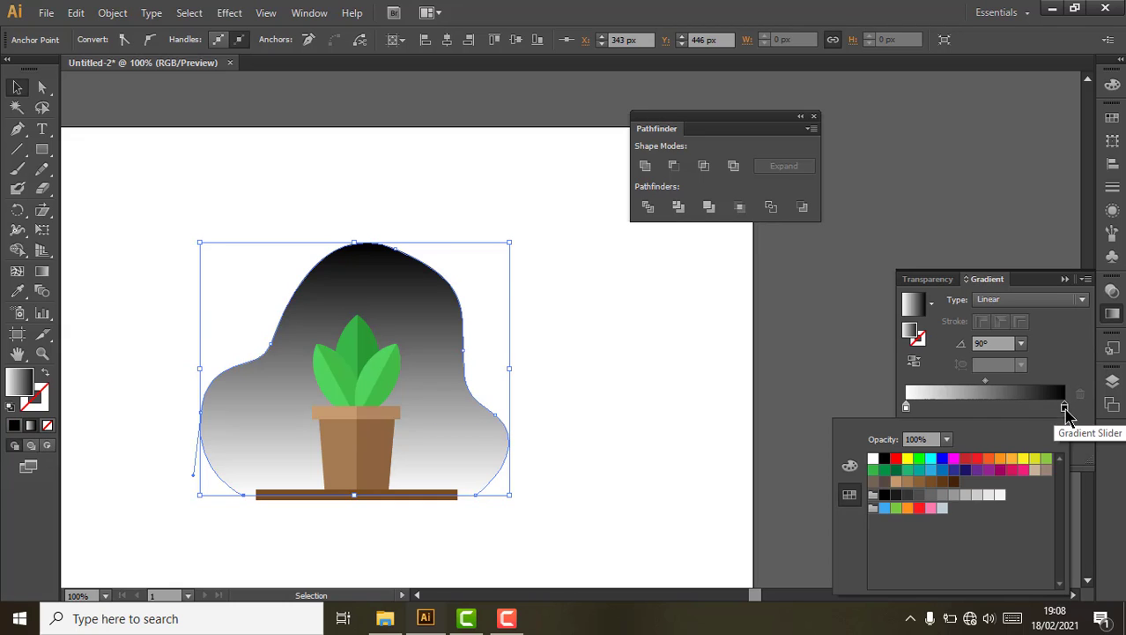
pyautogui.click(885, 510)
pyautogui.click(788, 335)
pyautogui.click(787, 331)
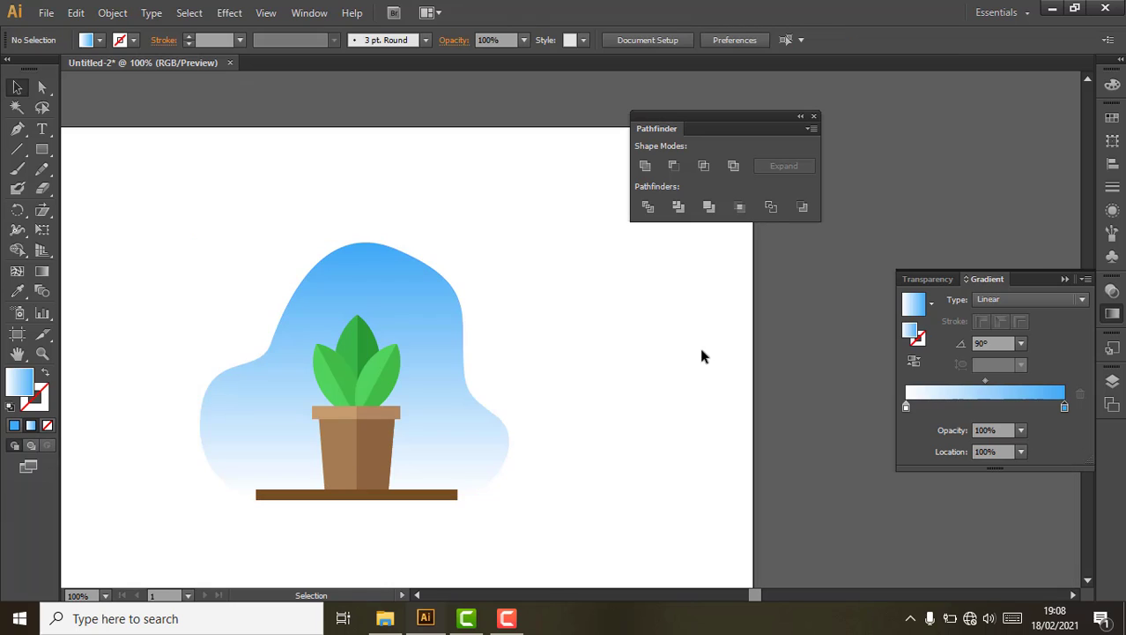
# Collapse the floating Pathfinder panel and move it clear of the artwork
pyautogui.press('space')
pyautogui.moveTo(566, 427); pyautogui.dragTo(615, 401)
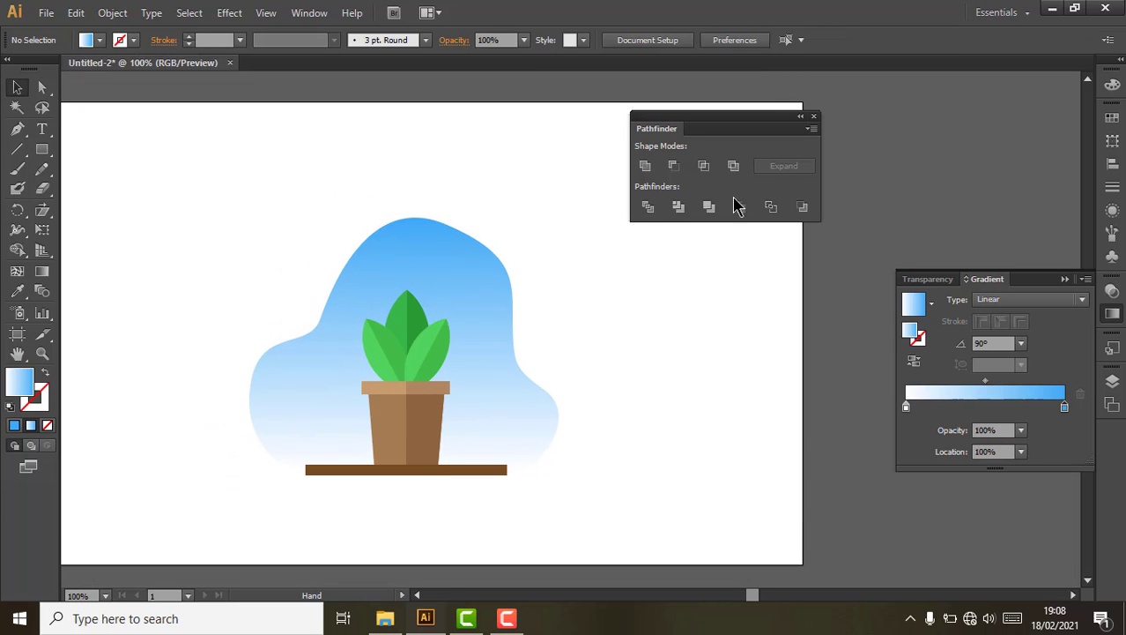
pyautogui.click(800, 116)
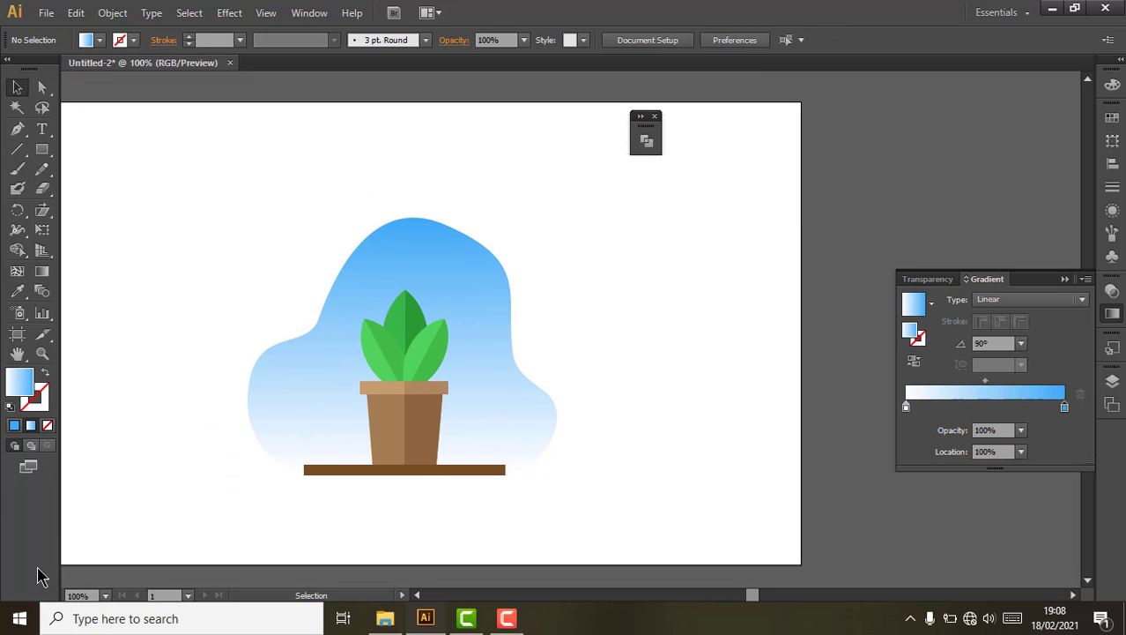
pyautogui.click(105, 595)
pyautogui.click(119, 594)
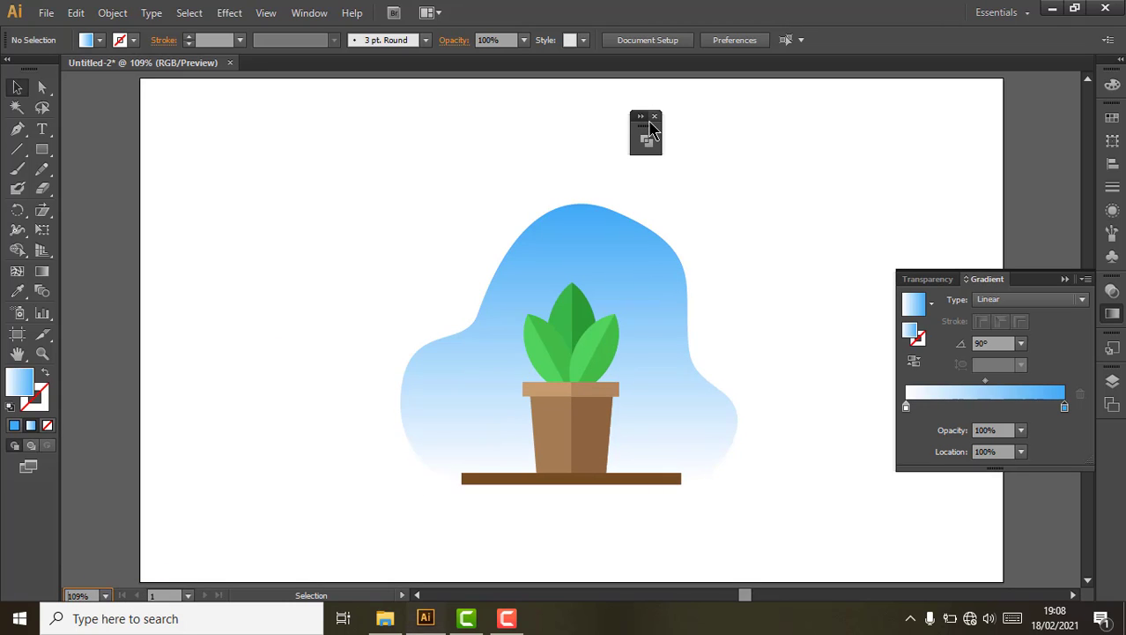
pyautogui.moveTo(643, 116); pyautogui.dragTo(879, 119)
# Scale the whole illustration up proportionally about its centre to nearly fill the artboard's height, and deselect it
pyautogui.moveTo(406, 222); pyautogui.dragTo(697, 533)
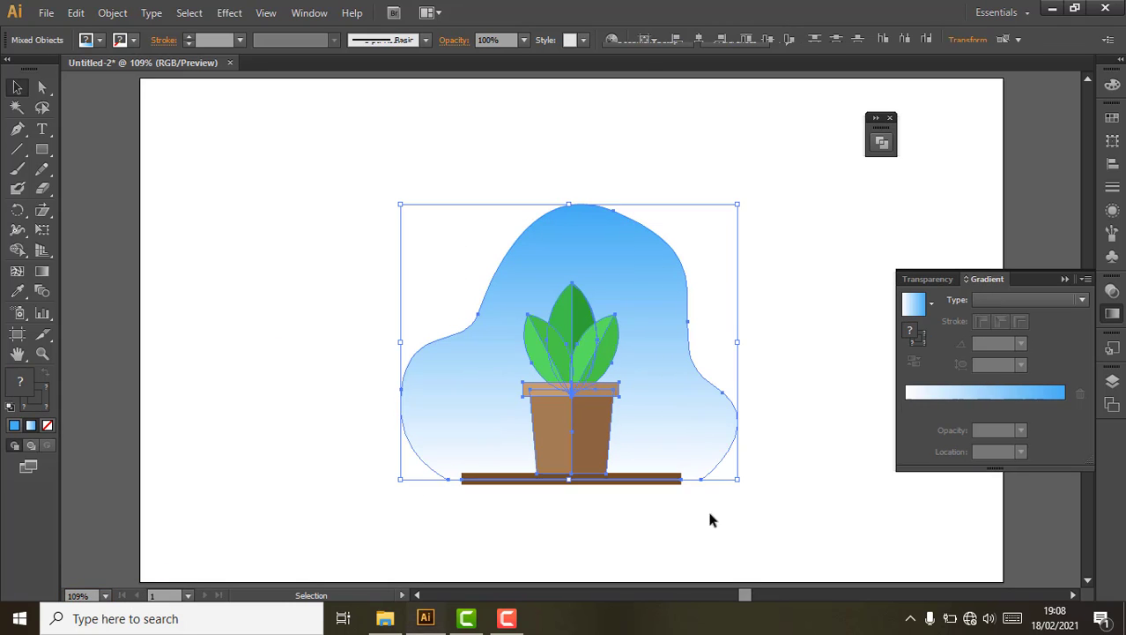
pyautogui.moveTo(739, 207); pyautogui.dragTo(830, 129)
pyautogui.click(187, 389)
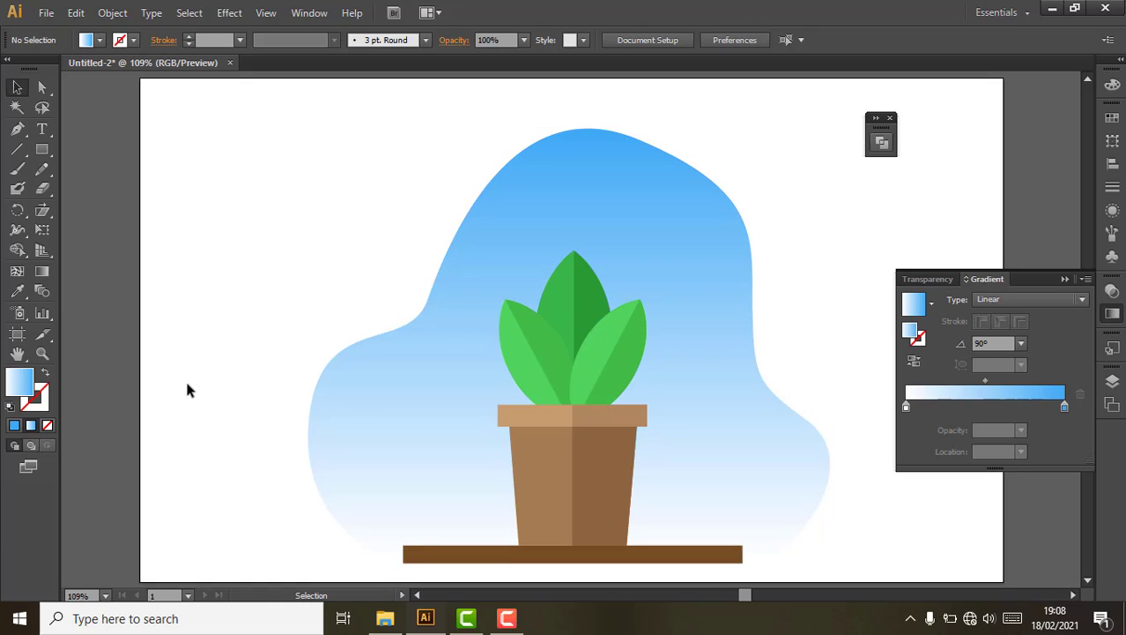